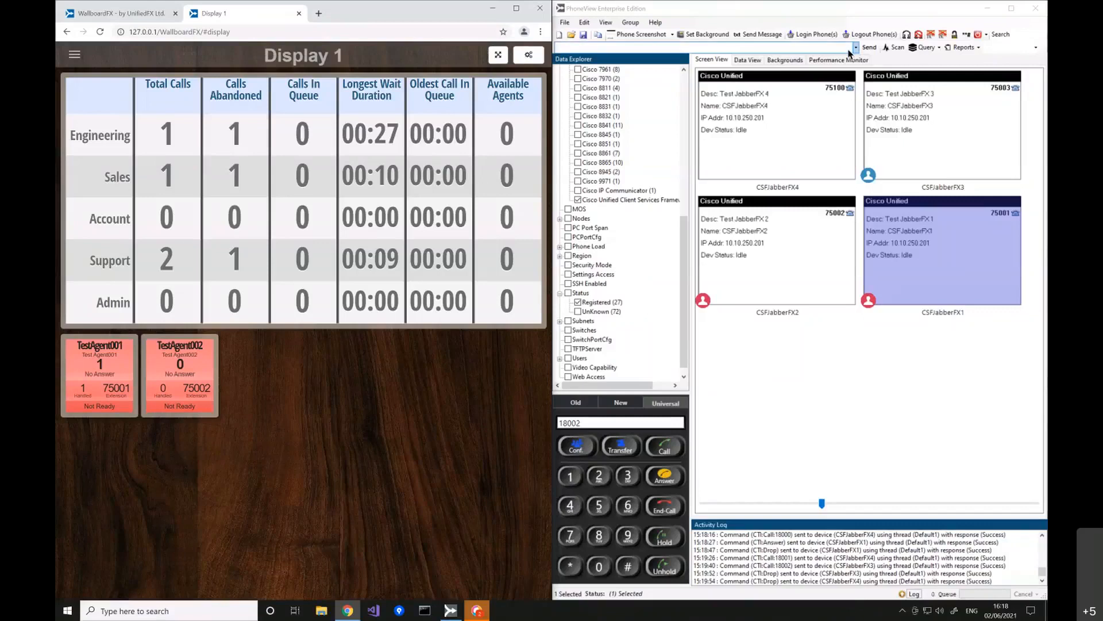
pyautogui.click(826, 35)
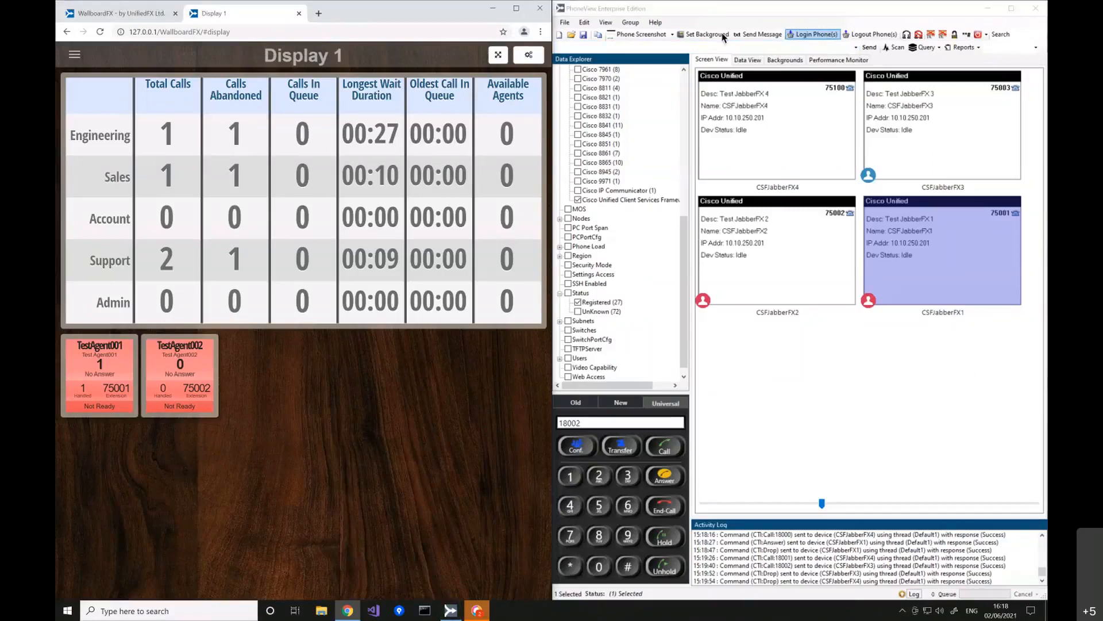
pyautogui.click(708, 25)
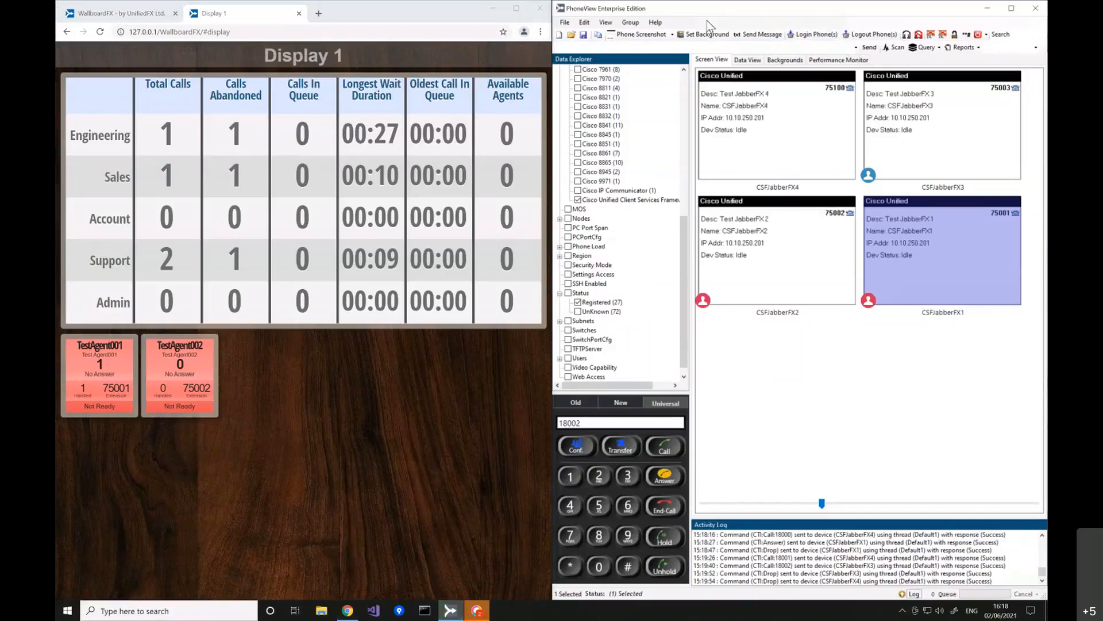
pyautogui.click(342, 19)
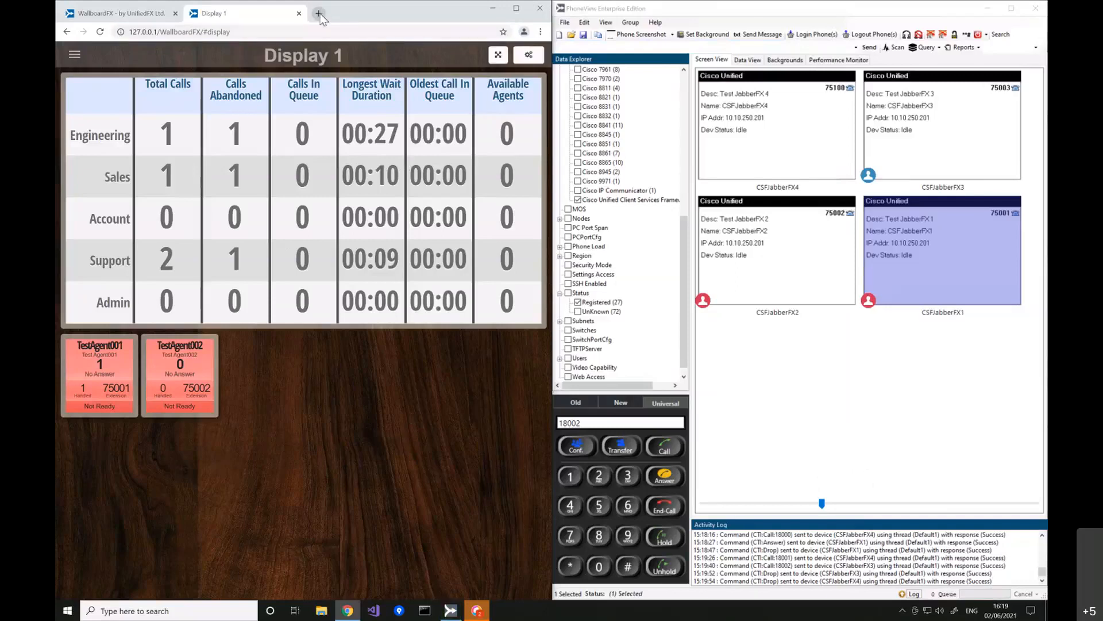
# Open a second copy of the Display 1 wallboard page and place it in its own browser window beside the original
pyautogui.click(273, 34)
pyautogui.hotkey('ctrl', 'c')
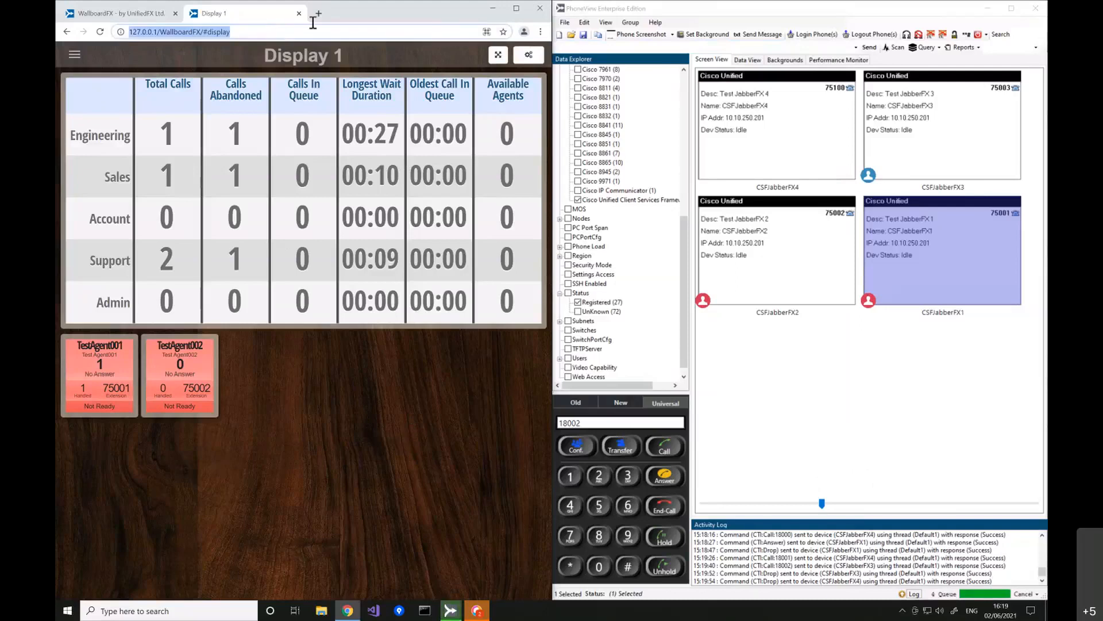
pyautogui.hotkey('ctrl', 't')
pyautogui.click(300, 35)
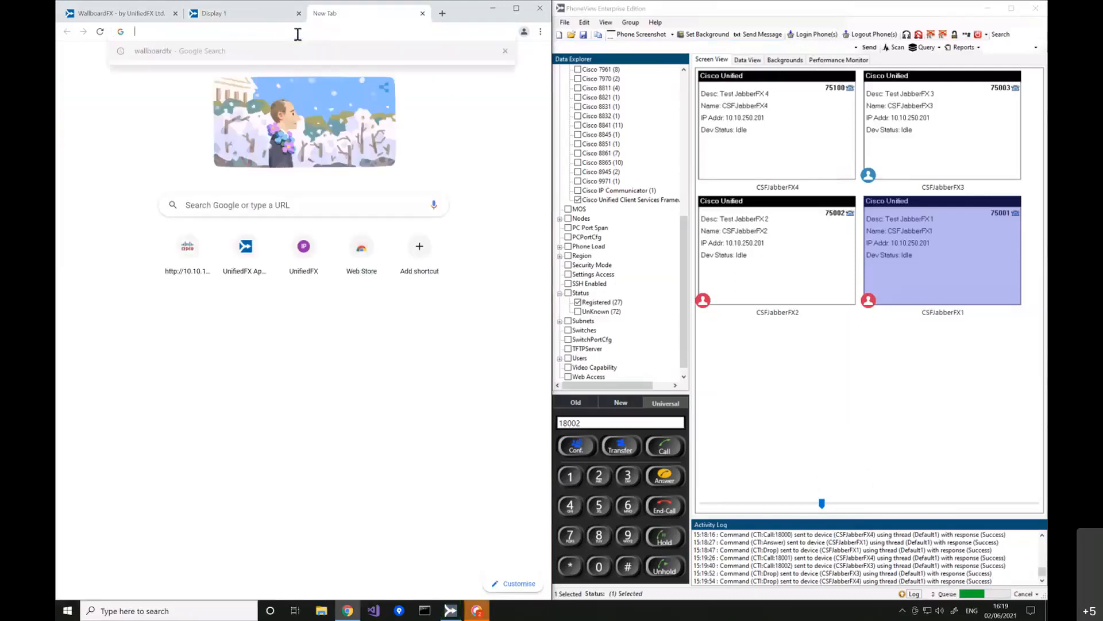
pyautogui.hotkey('ctrl', 'v')
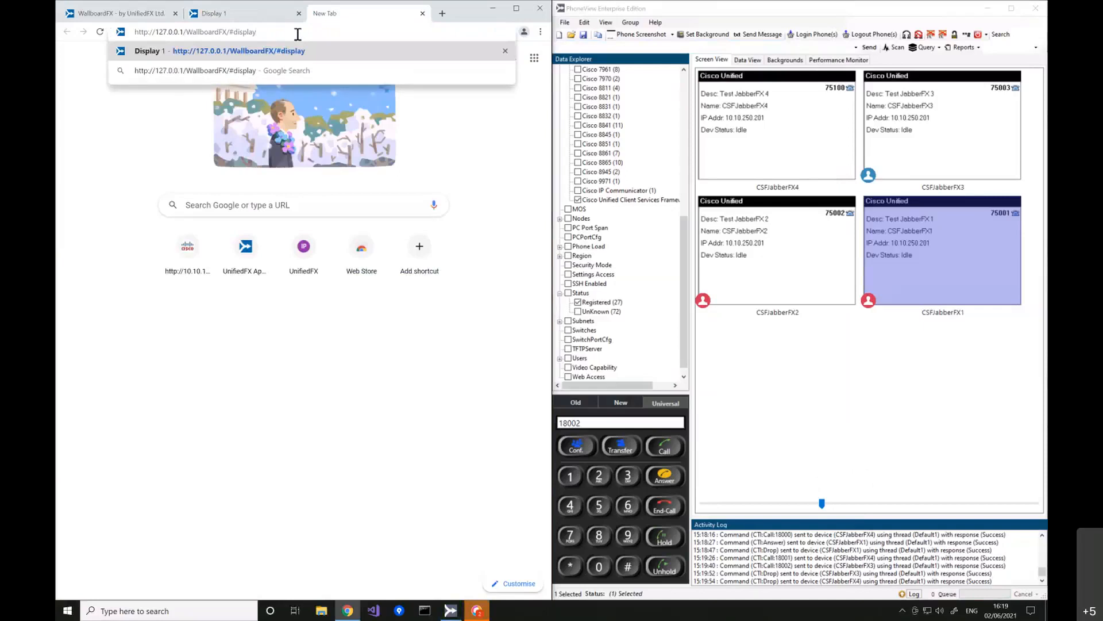
pyautogui.press('Return')
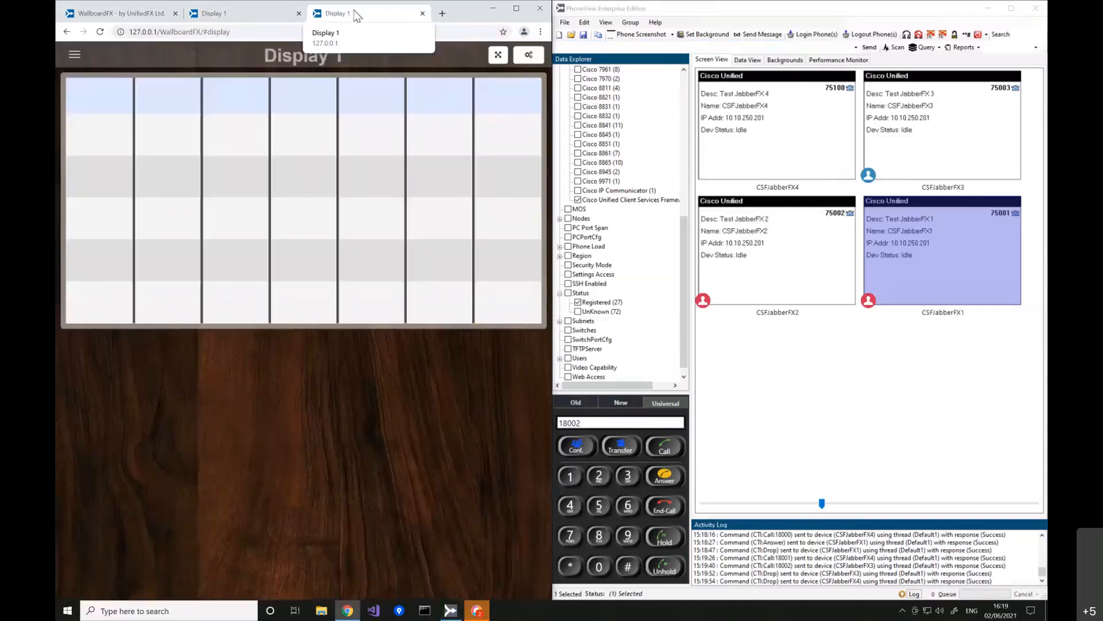
pyautogui.moveTo(352, 17); pyautogui.dragTo(840, 118)
pyautogui.moveTo(773, 109); pyautogui.dragTo(783, 32)
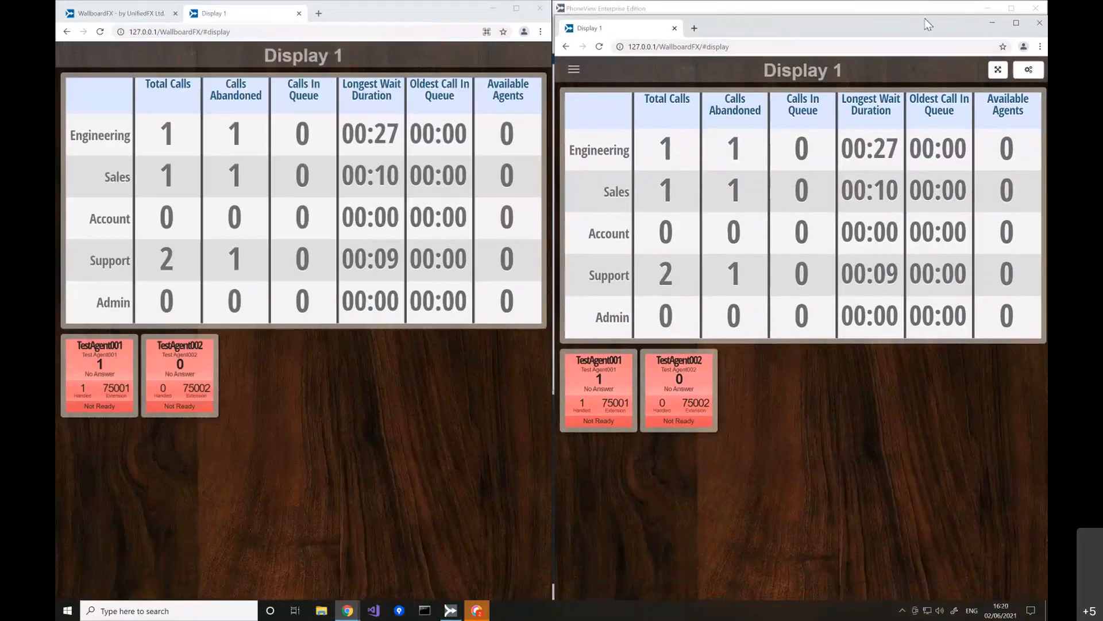
pyautogui.moveTo(925, 21); pyautogui.dragTo(925, 19)
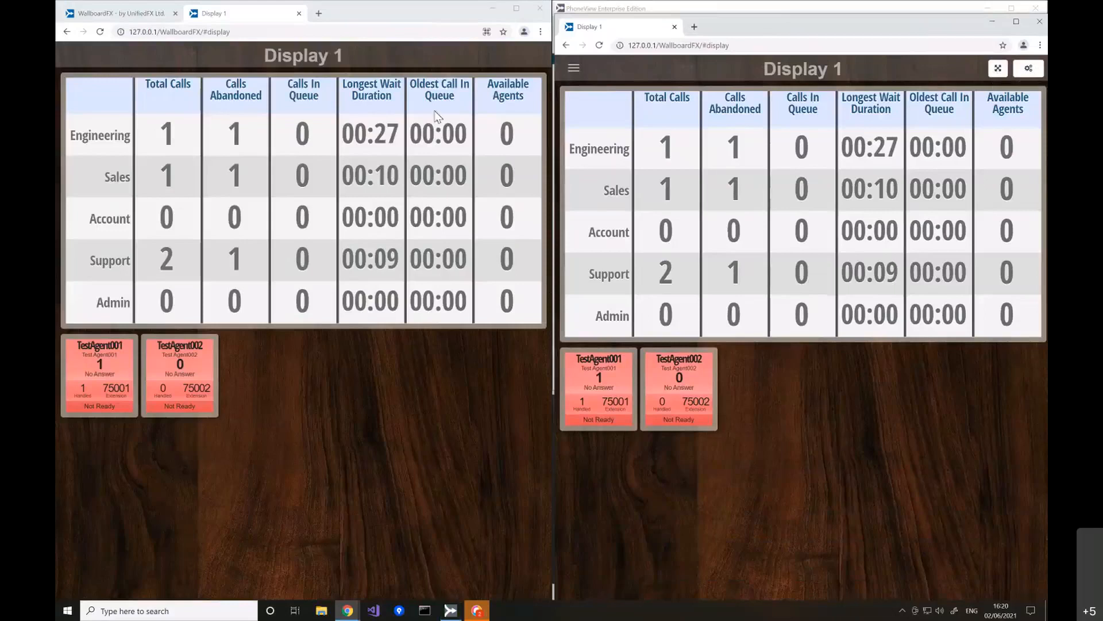
# Check the list of available displays in the second window, and open the design settings of Display 1
pyautogui.click(574, 69)
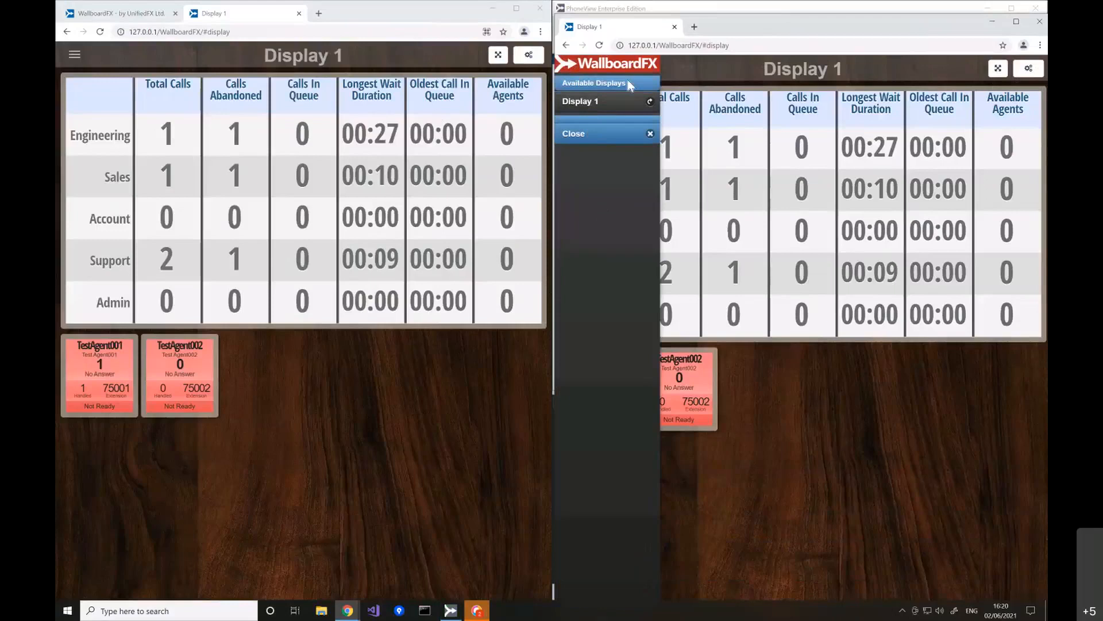
pyautogui.click(623, 138)
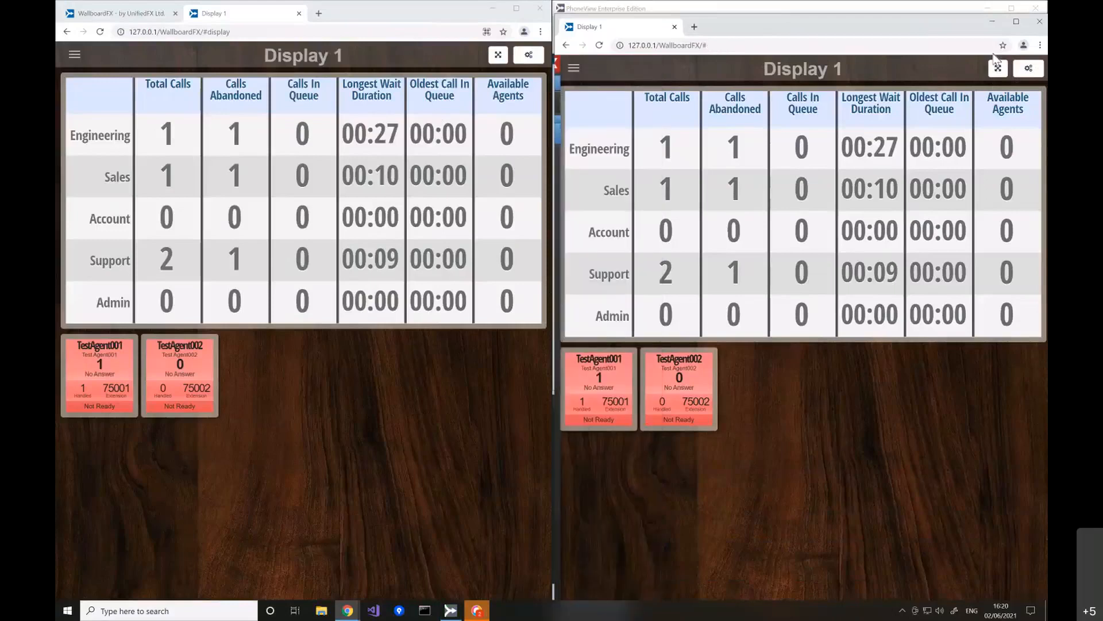
pyautogui.click(1028, 70)
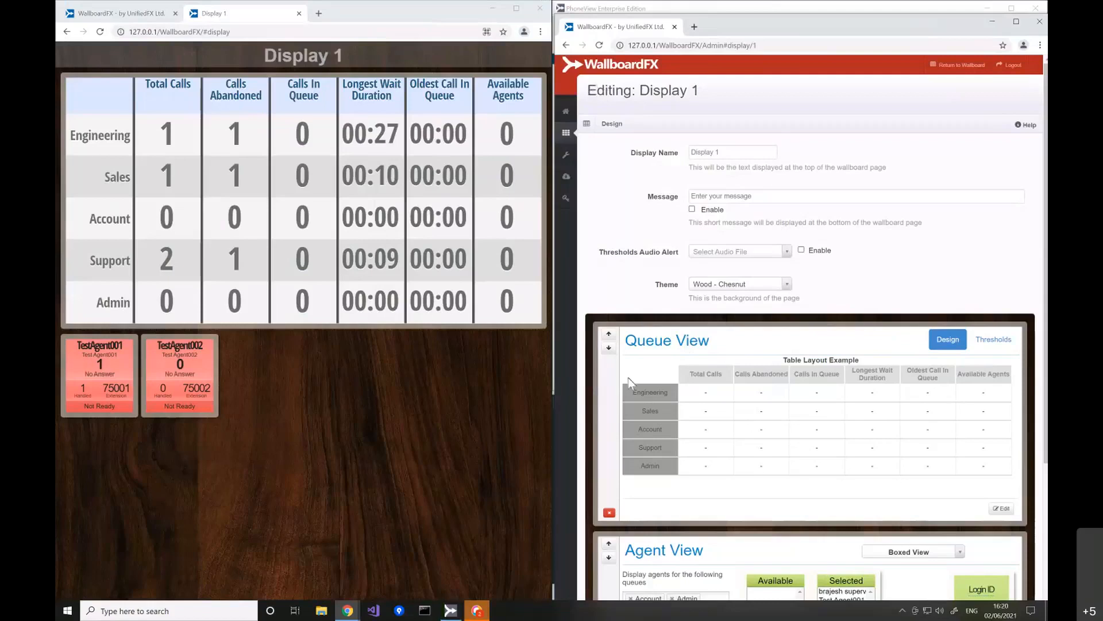
# Rename the display to "Display Demo" and save the changes
pyautogui.moveTo(171, 86)
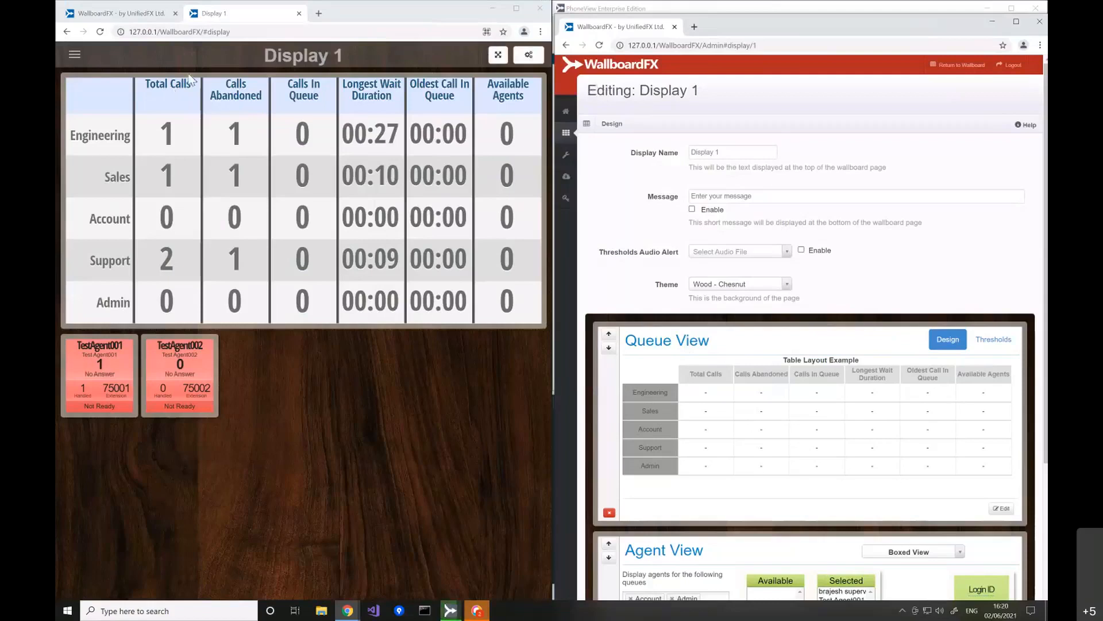
pyautogui.click(734, 152)
pyautogui.press('BackSpace')
pyautogui.write('Demo')
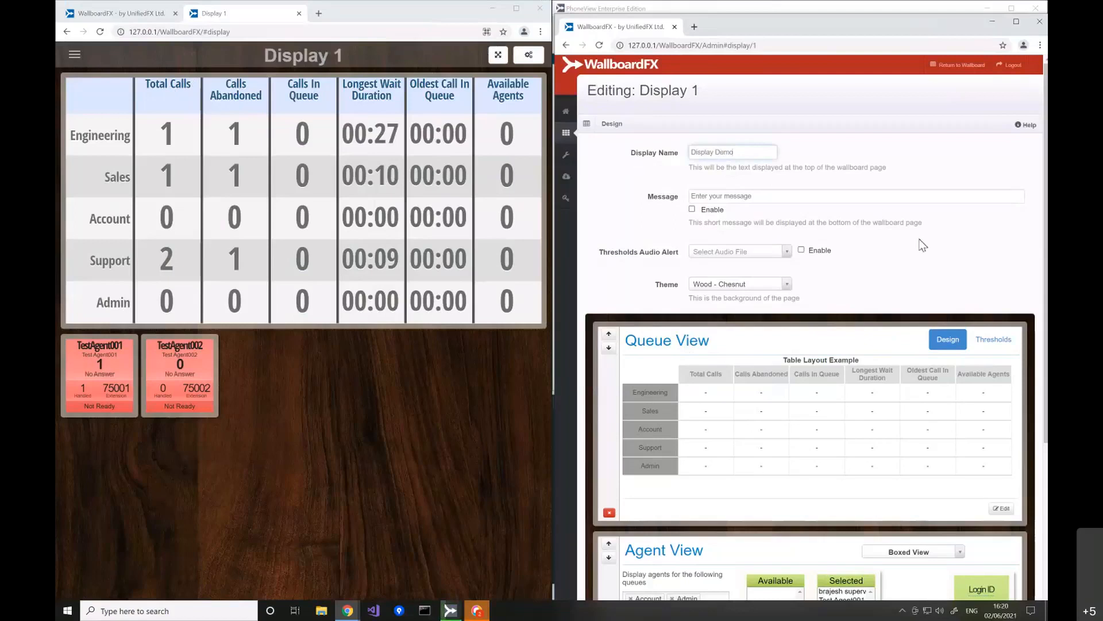
pyautogui.scroll(-4, 923, 245)
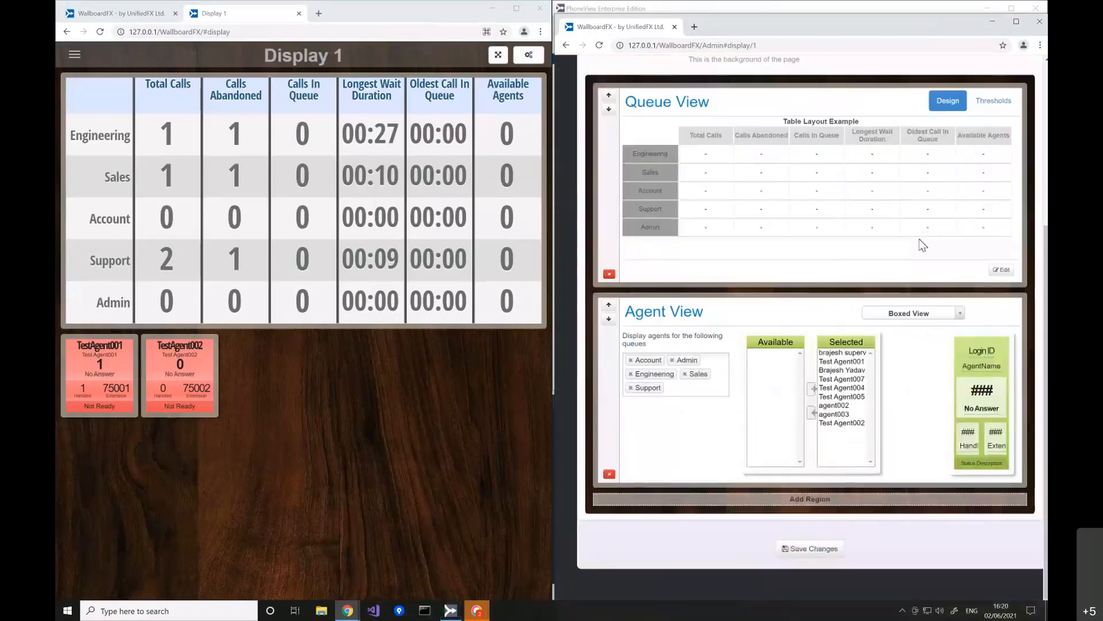
pyautogui.click(810, 548)
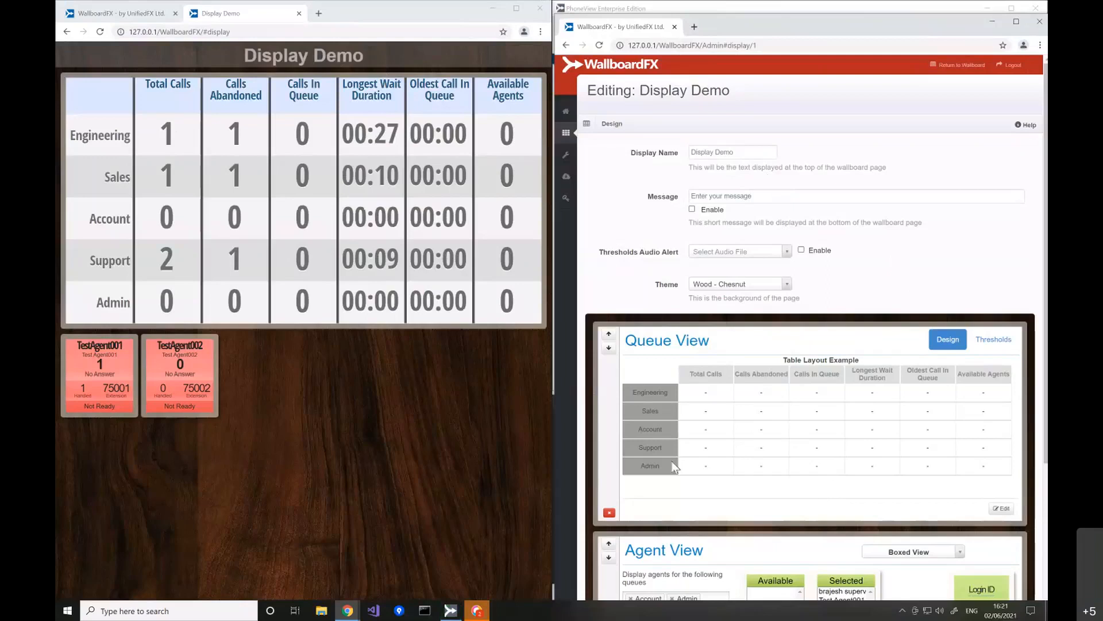
# Remove the Admin queue from the Queue View table and check which queues are available to add
pyautogui.scroll(-3, 651, 368)
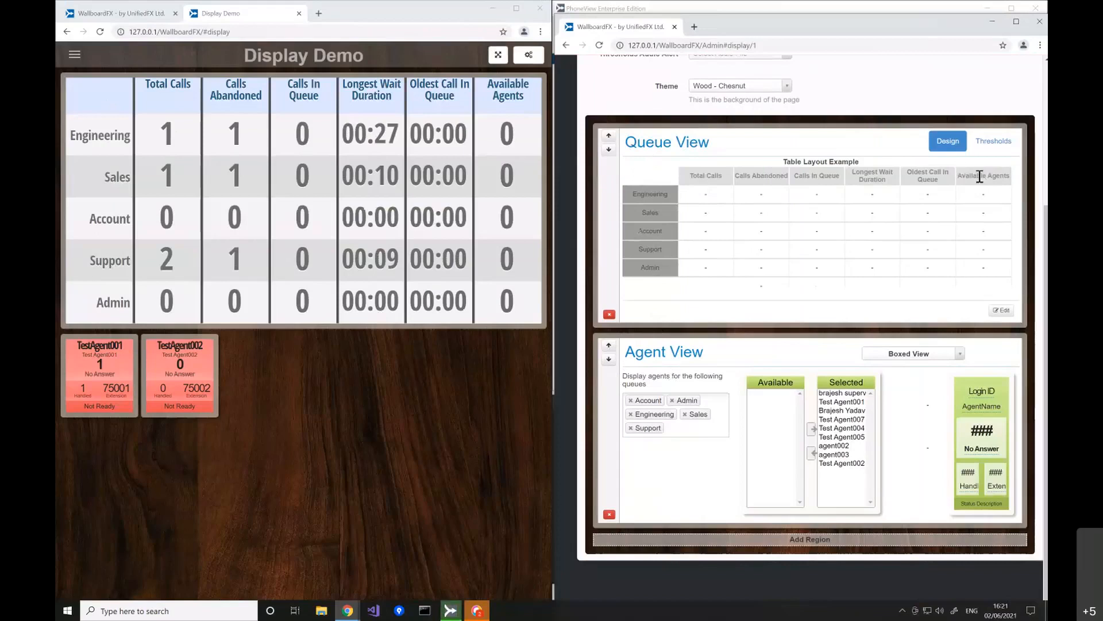
pyautogui.click(1003, 310)
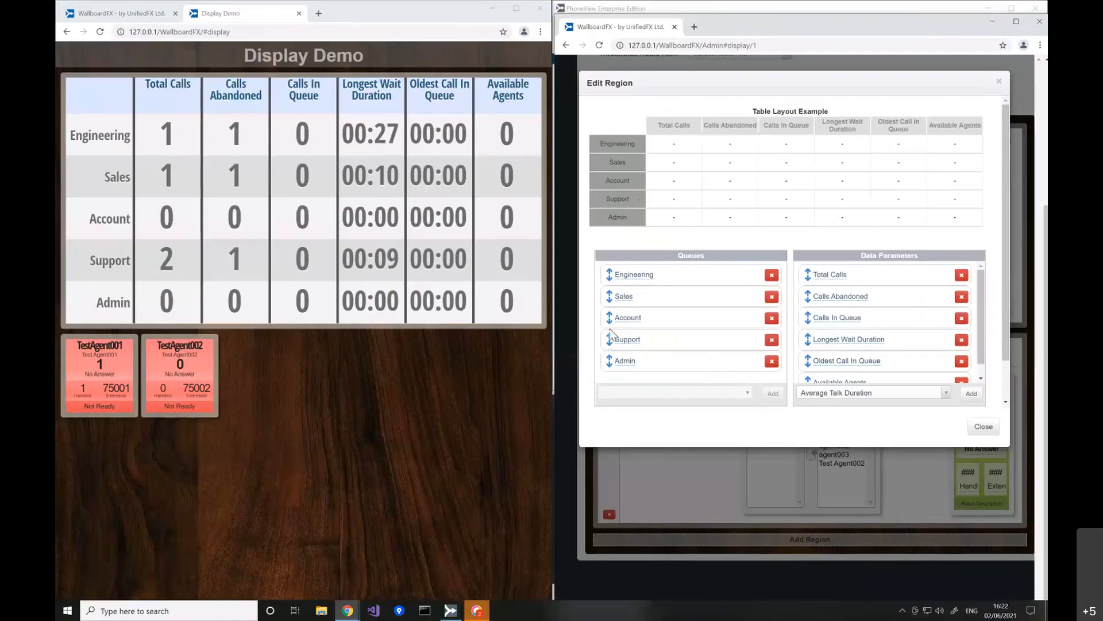
pyautogui.click(772, 361)
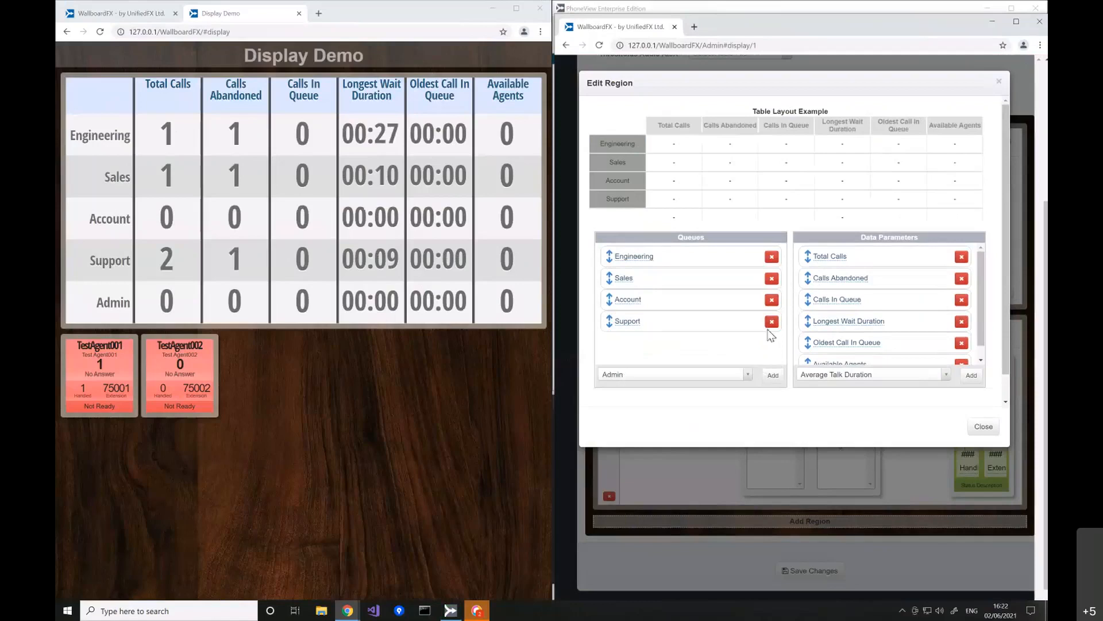
pyautogui.click(747, 376)
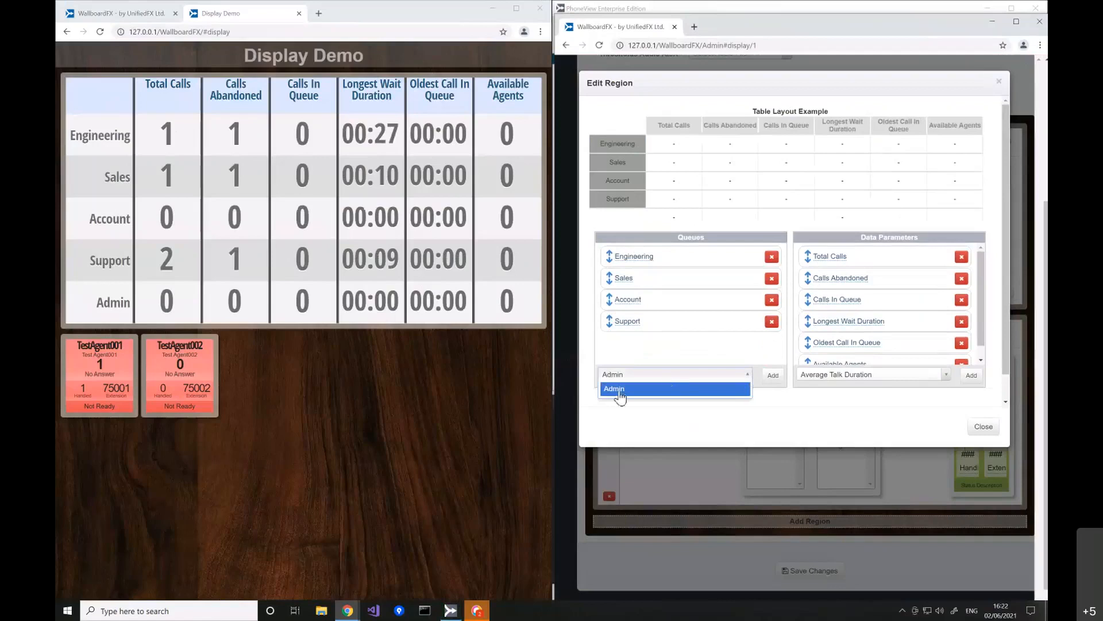
pyautogui.click(634, 366)
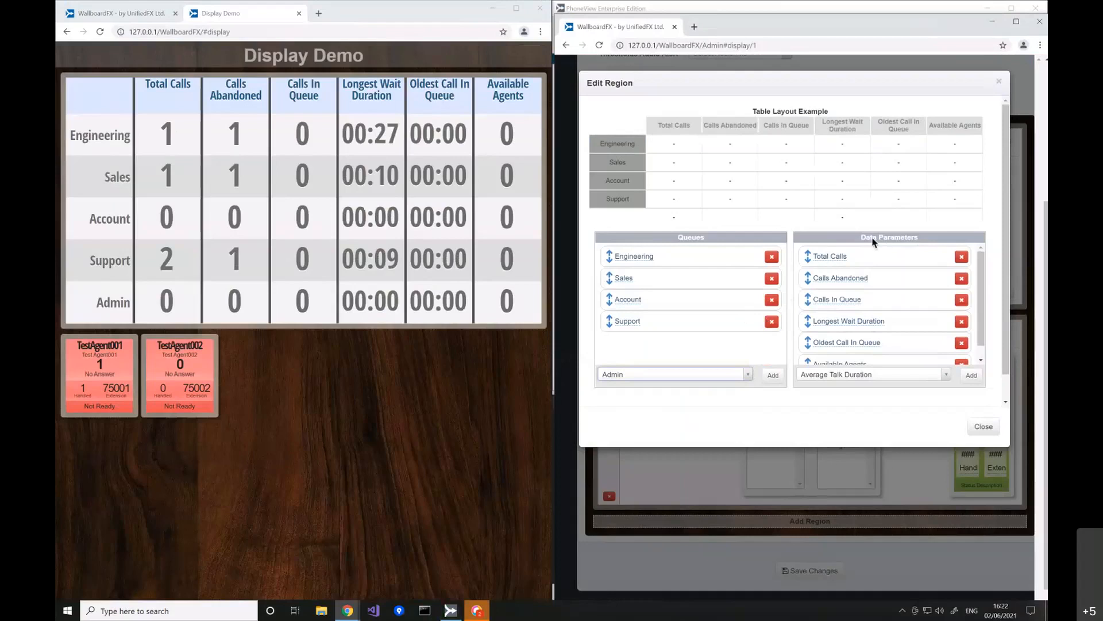
# Add the SLA Percentage parameter directly after Total Calls in the queue table, and remove it again
pyautogui.click(947, 377)
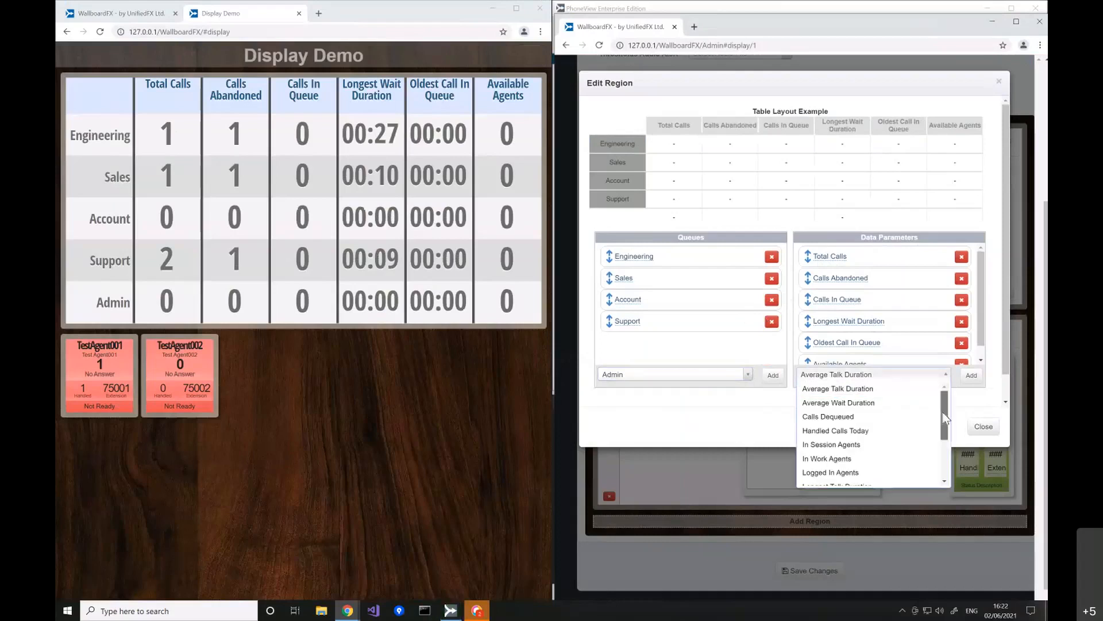
pyautogui.moveTo(944, 432); pyautogui.dragTo(944, 474)
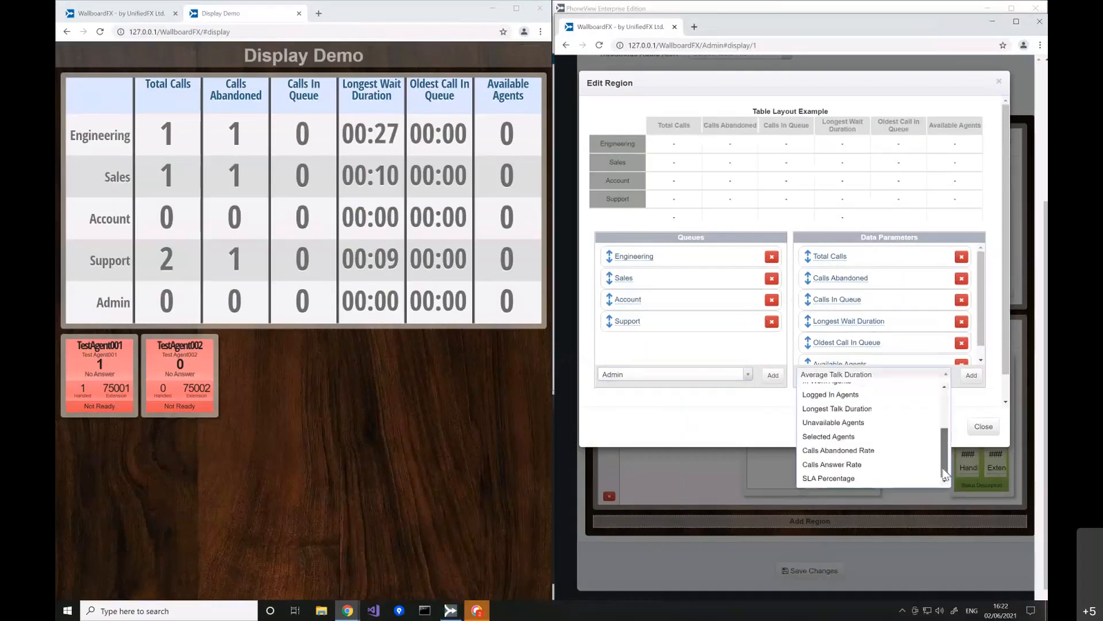
pyautogui.click(842, 479)
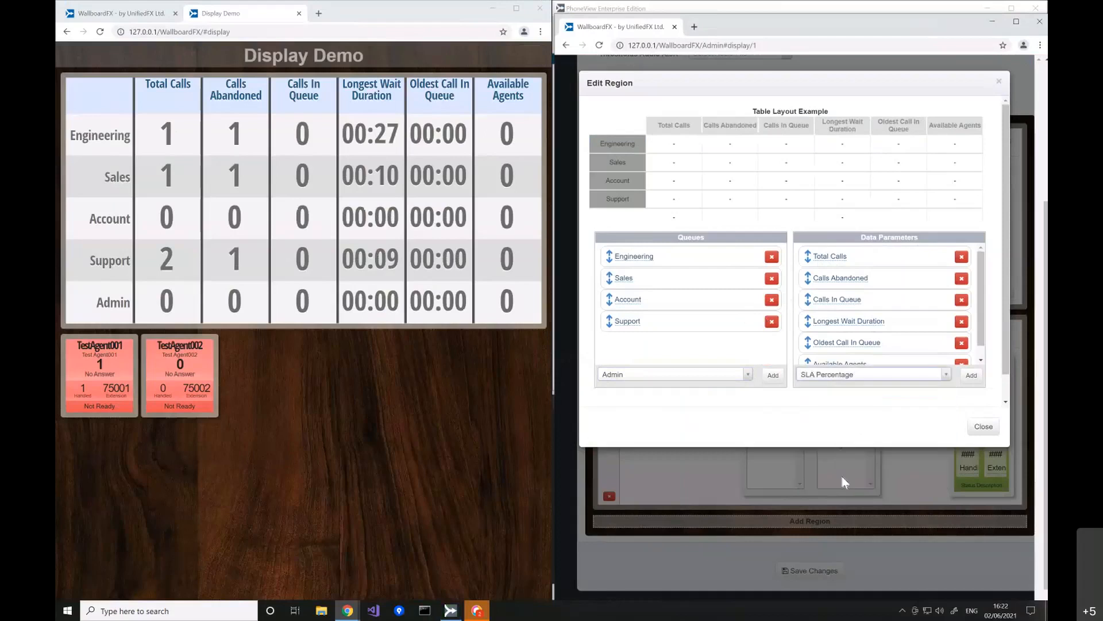
pyautogui.click(971, 376)
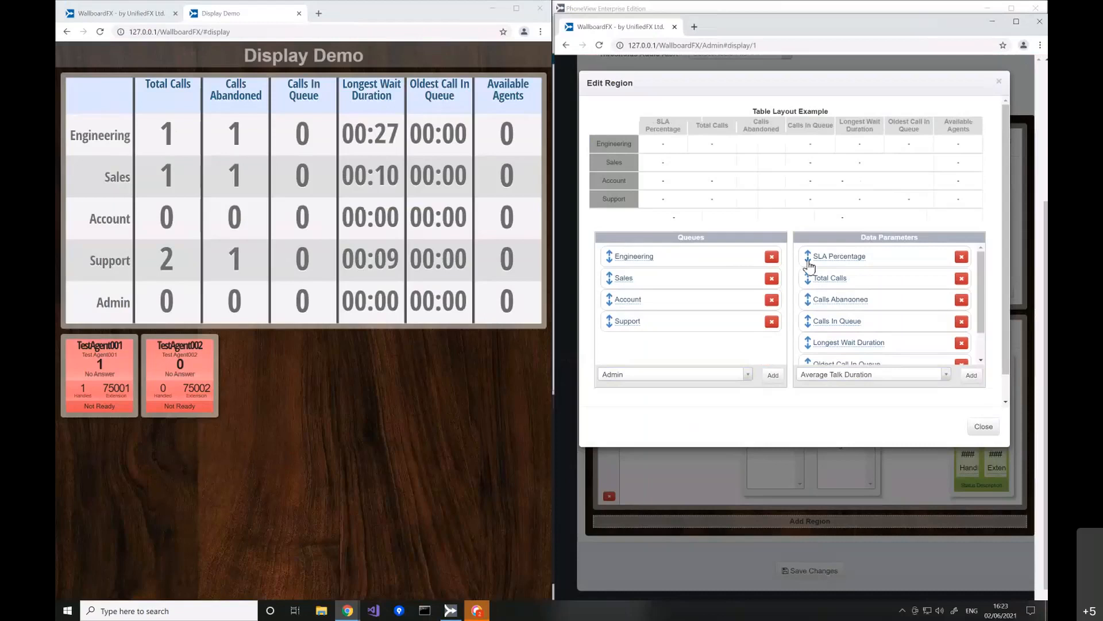
pyautogui.moveTo(808, 262); pyautogui.dragTo(809, 281)
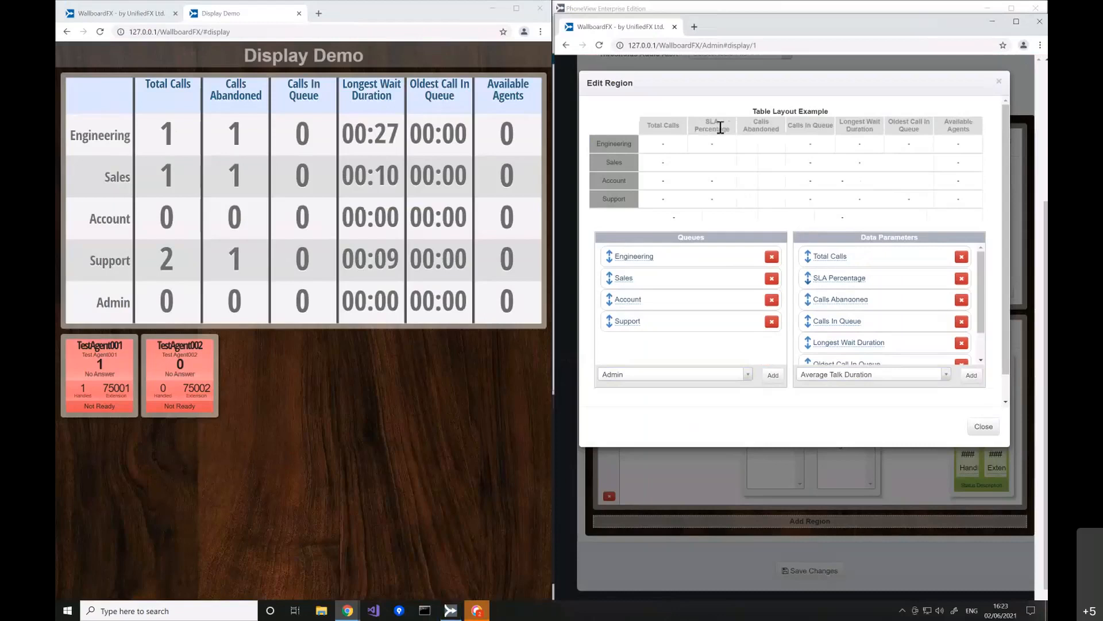
pyautogui.click(961, 280)
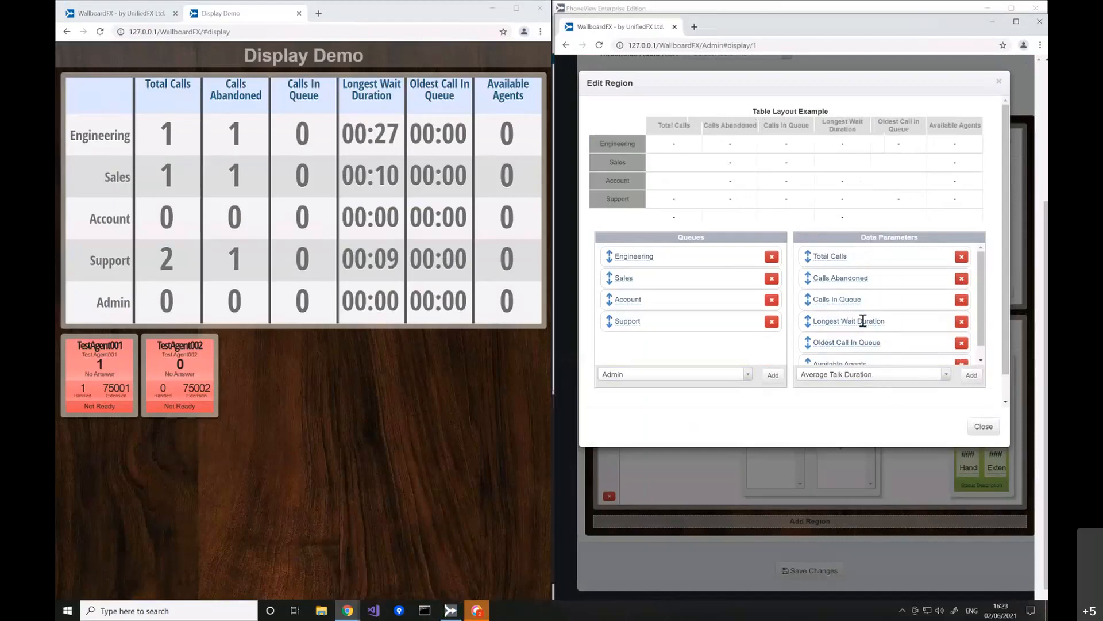
# Add the Handled Calls Today parameter to the Queue View table and save the display changes
pyautogui.scroll(-1, 979, 322)
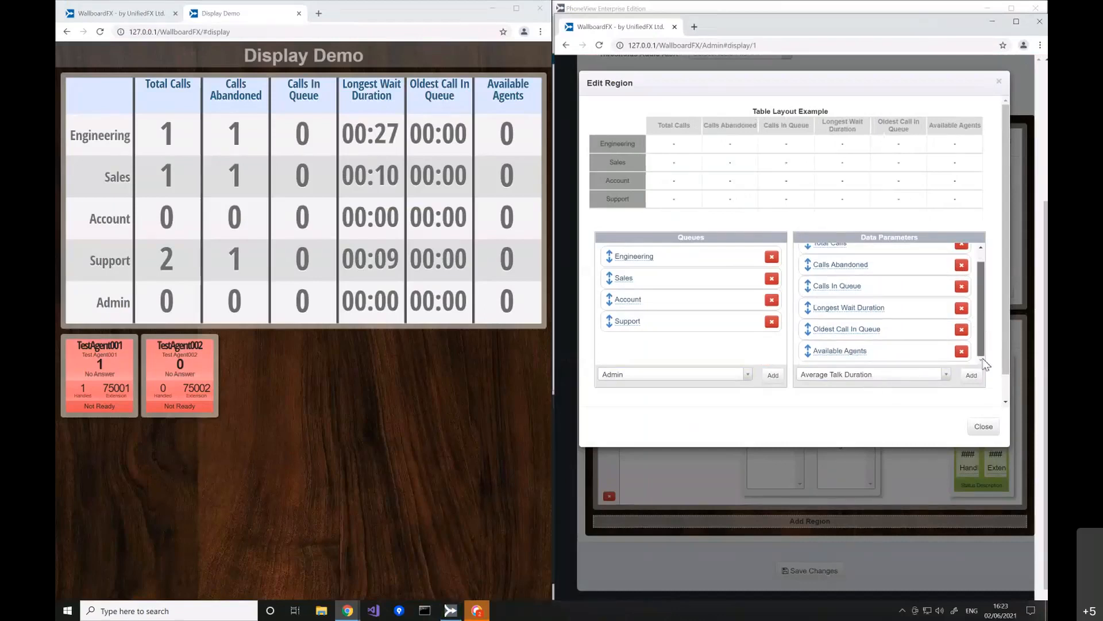
pyautogui.click(938, 379)
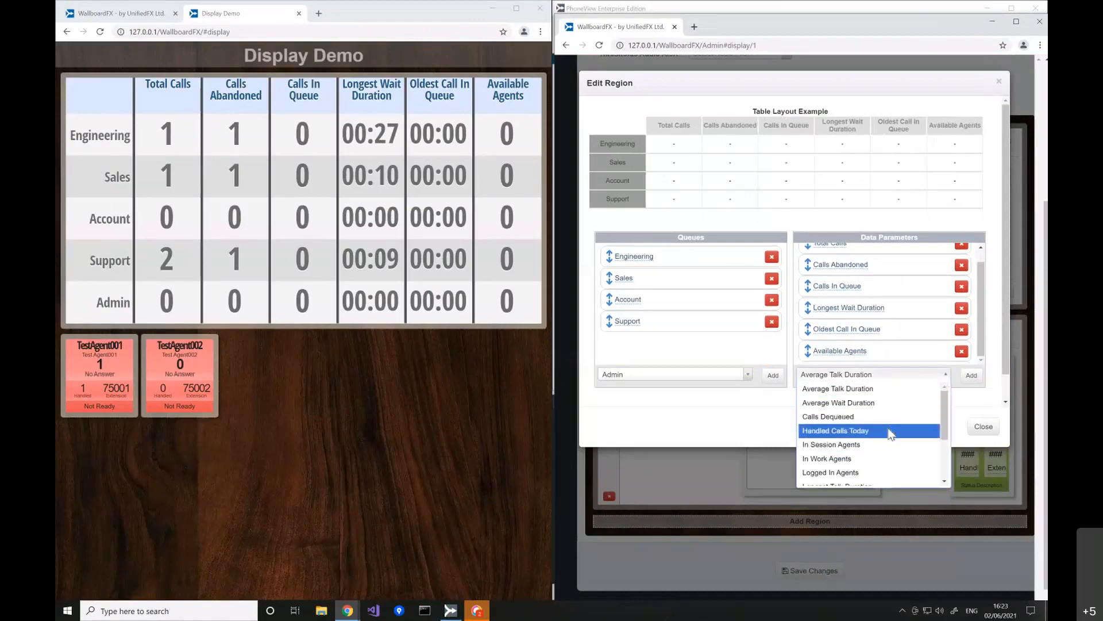
pyautogui.click(891, 431)
pyautogui.click(971, 377)
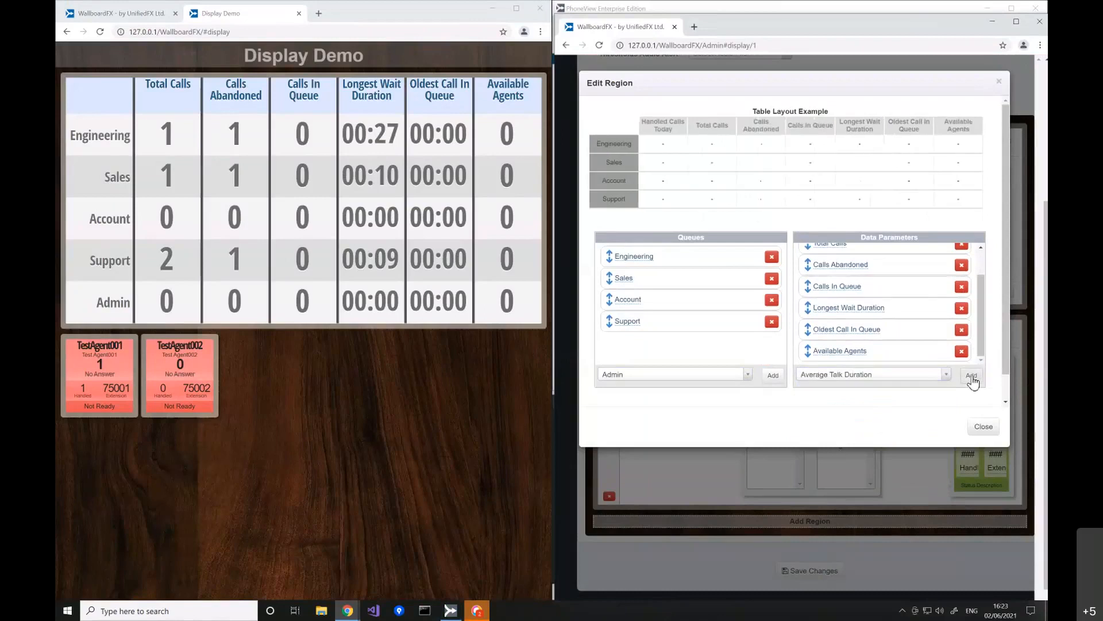
pyautogui.click(984, 428)
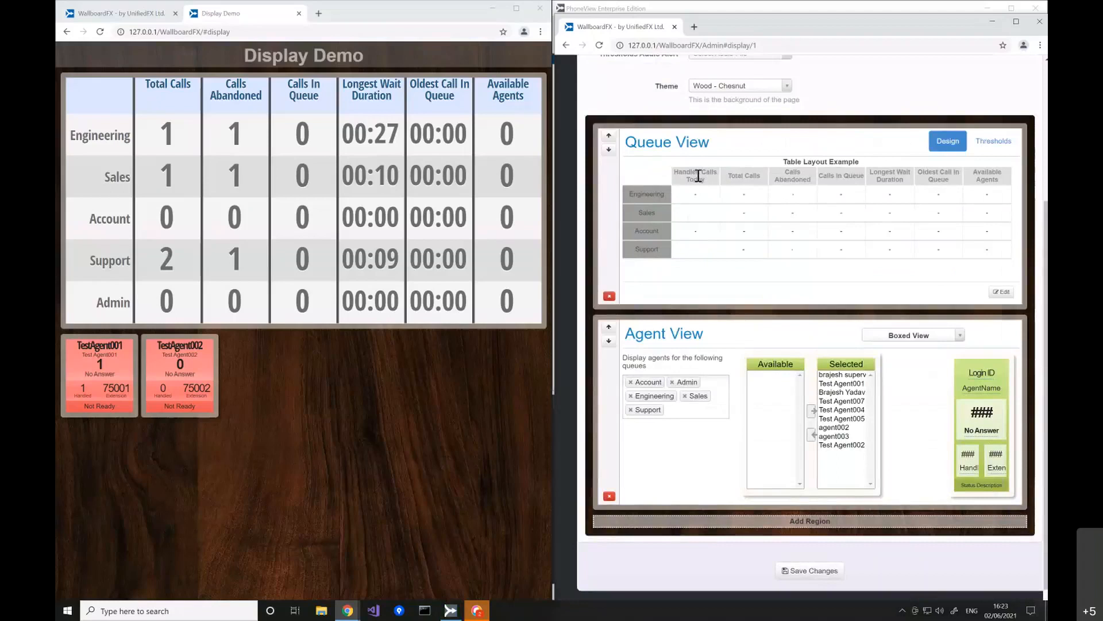
pyautogui.scroll(-1, 761, 234)
pyautogui.click(803, 549)
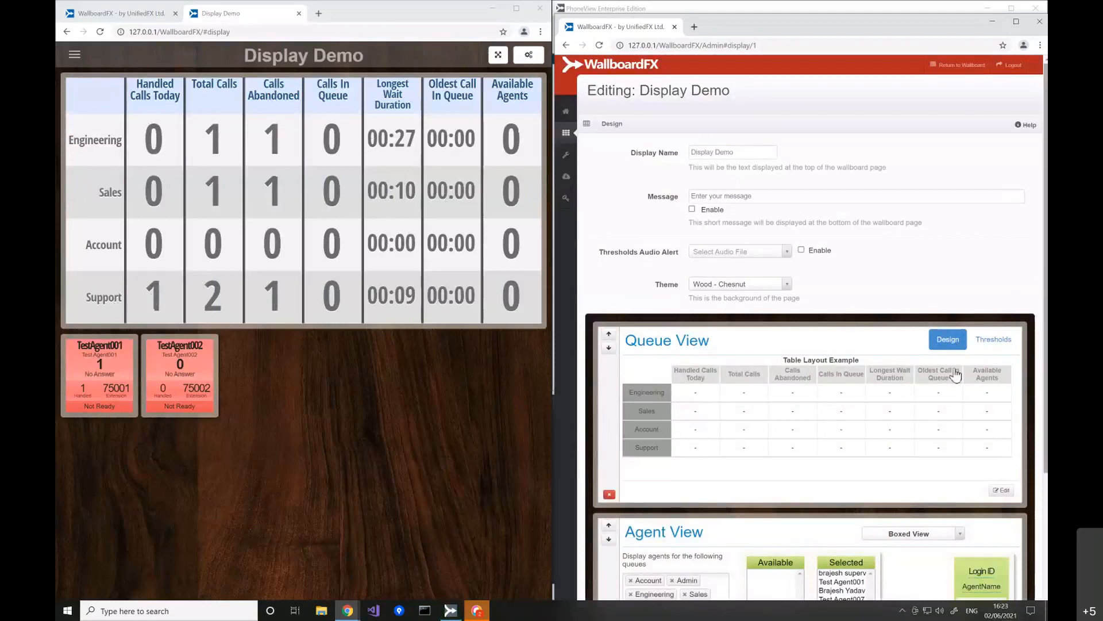
# Remove the Handled Calls Today parameter from the Queue View table
pyautogui.click(998, 489)
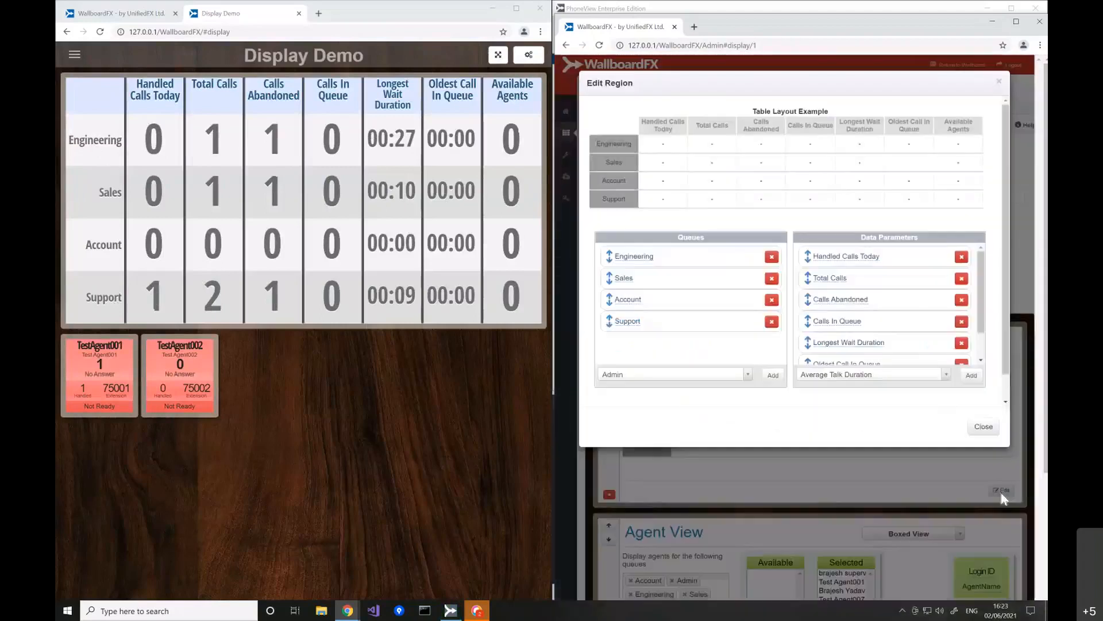
pyautogui.click(961, 257)
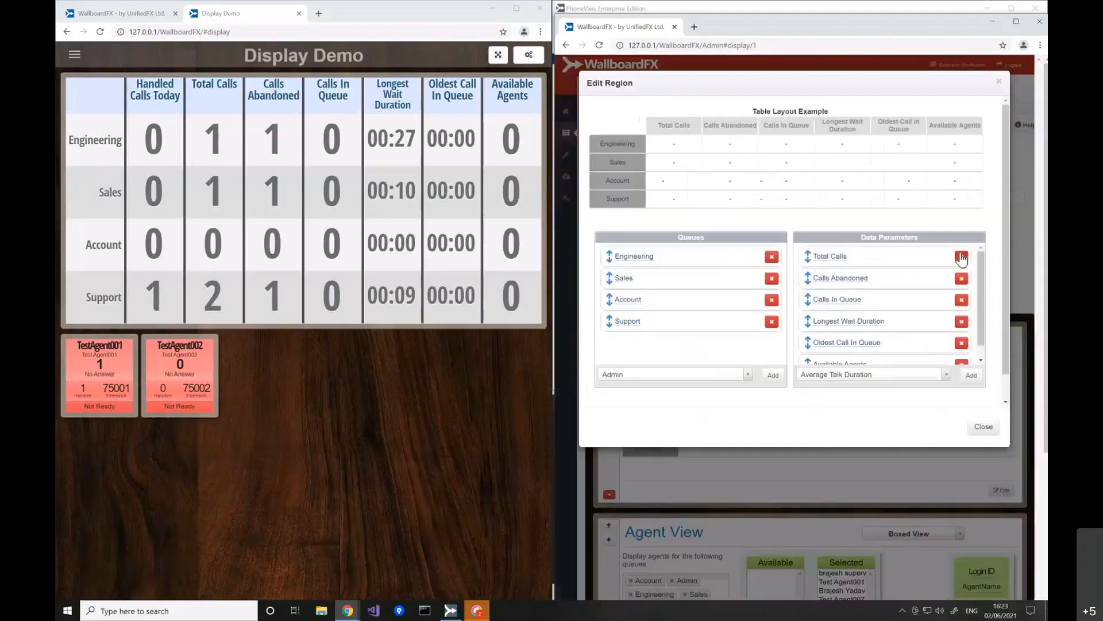
pyautogui.click(984, 428)
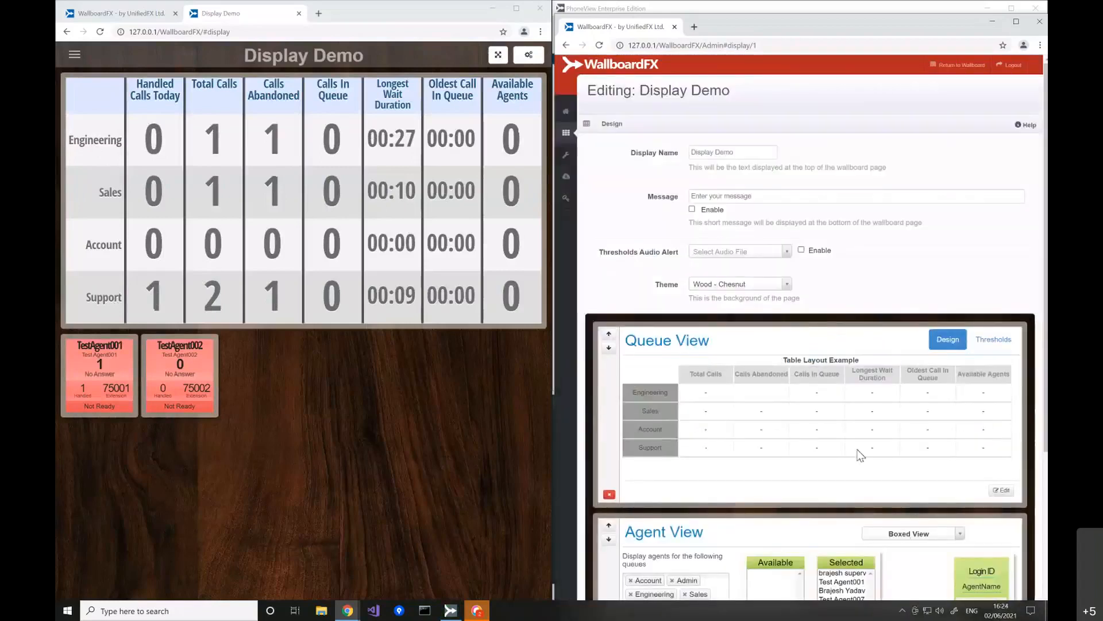
# Save the display changes made to the Queue View table
pyautogui.scroll(-4, 860, 453)
pyautogui.click(809, 549)
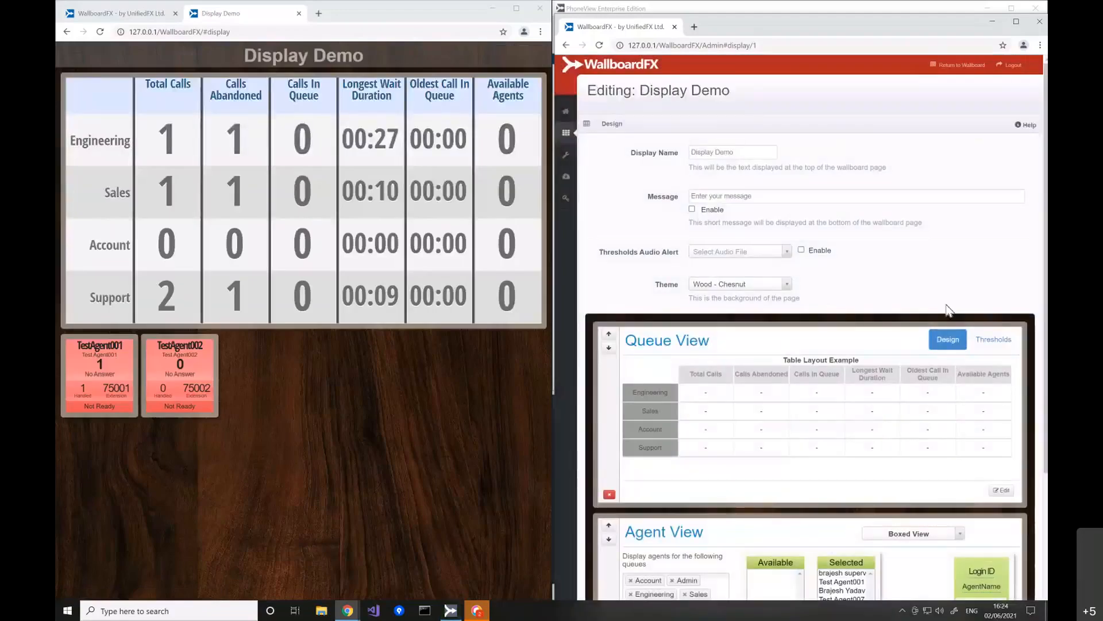
# Open the threshold settings of the Support queue in the Queue View region
pyautogui.scroll(-3, 931, 293)
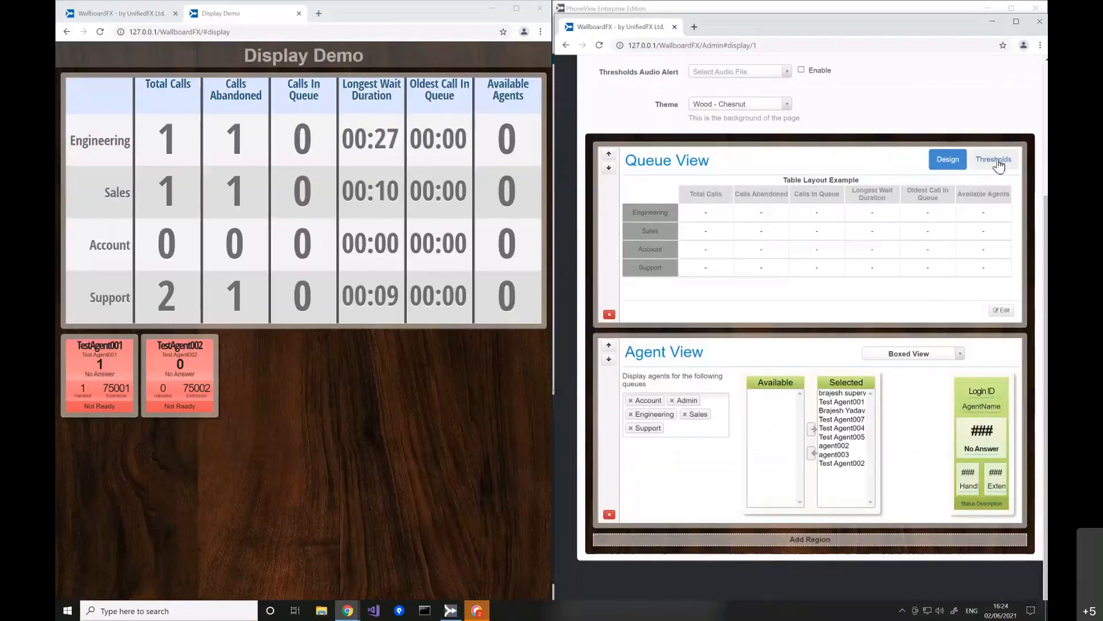
pyautogui.click(998, 163)
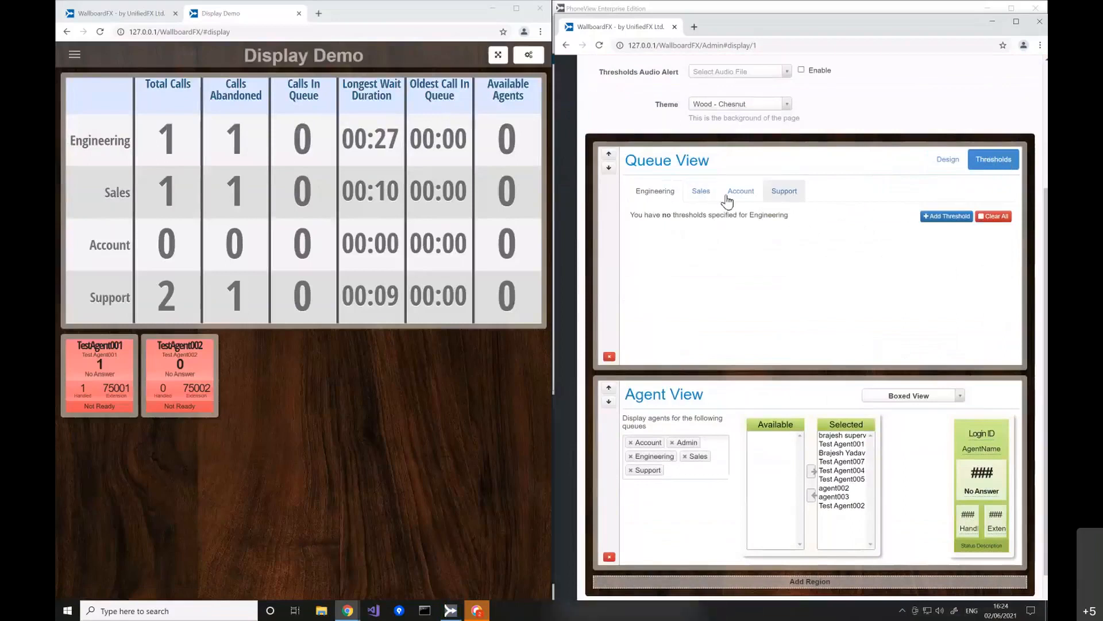
pyautogui.click(787, 195)
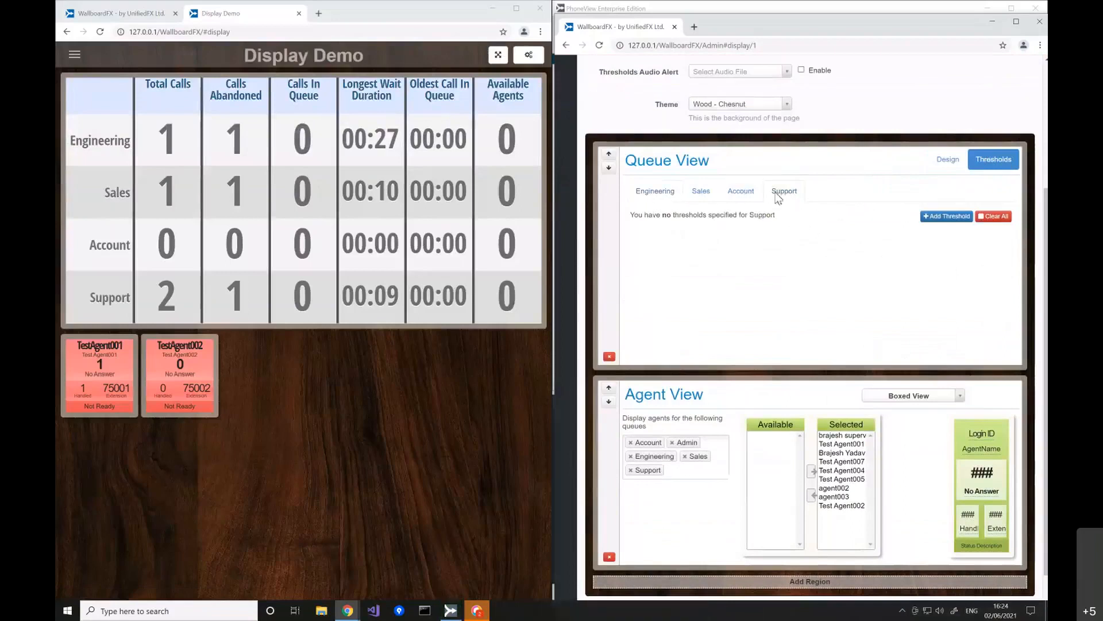
# Add a Maximum threshold on Calls In Queue with a warning value of 1 for the Support queue
pyautogui.click(946, 216)
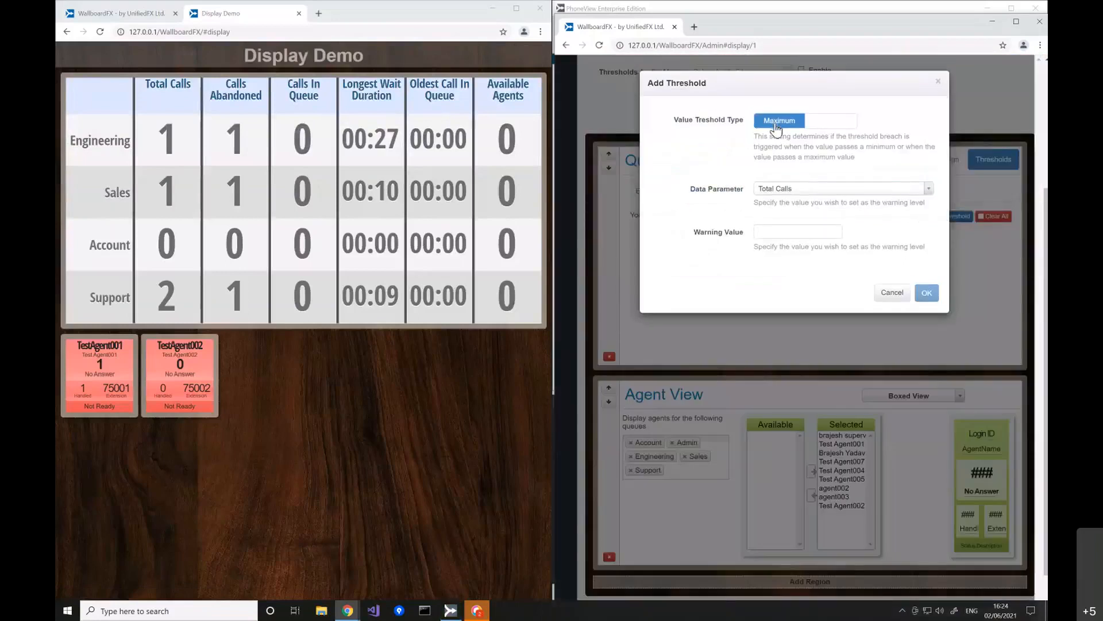
pyautogui.click(920, 188)
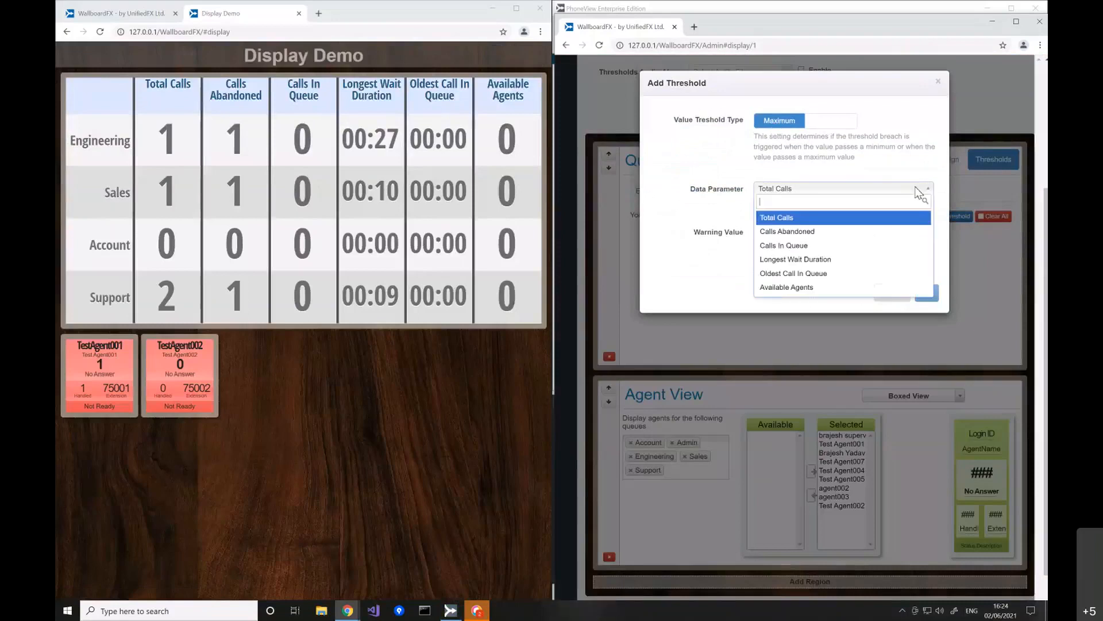
pyautogui.click(858, 246)
pyautogui.click(808, 236)
pyautogui.write('1')
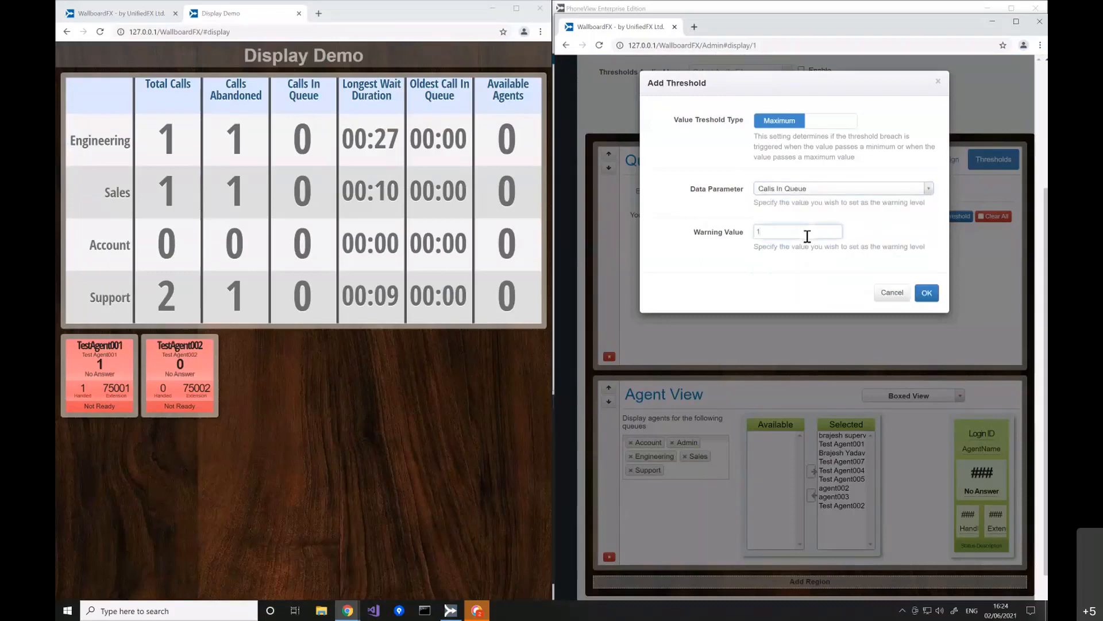
pyautogui.click(927, 293)
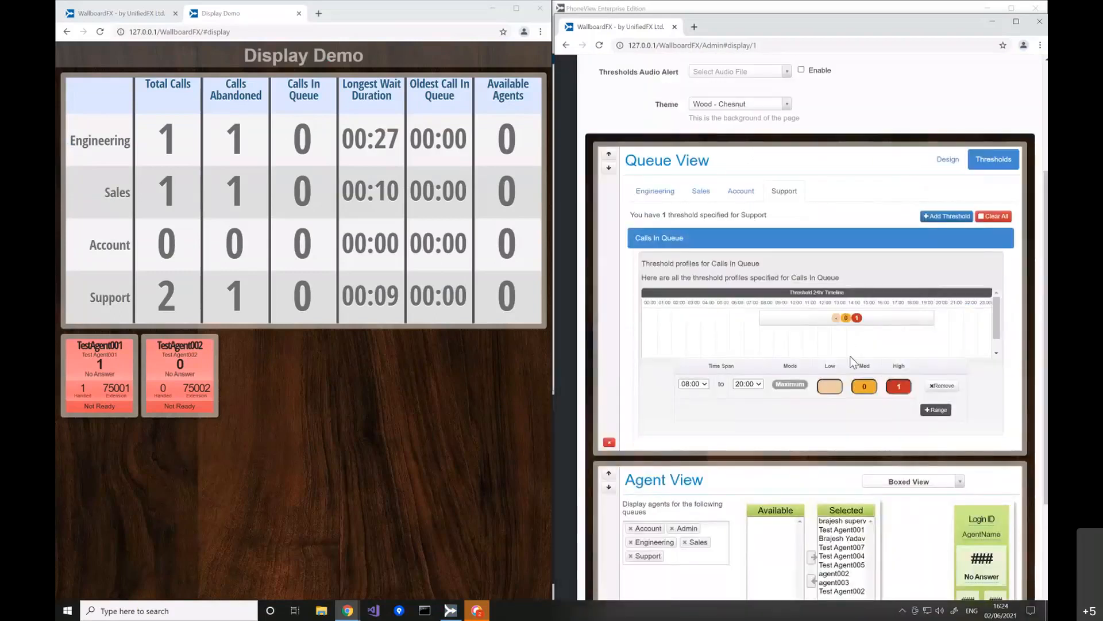
# Set the Support queue's Calls In Queue threshold levels to 2 for High and 0 for Low
pyautogui.click(830, 389)
pyautogui.write('0')
pyautogui.press('BackSpace')
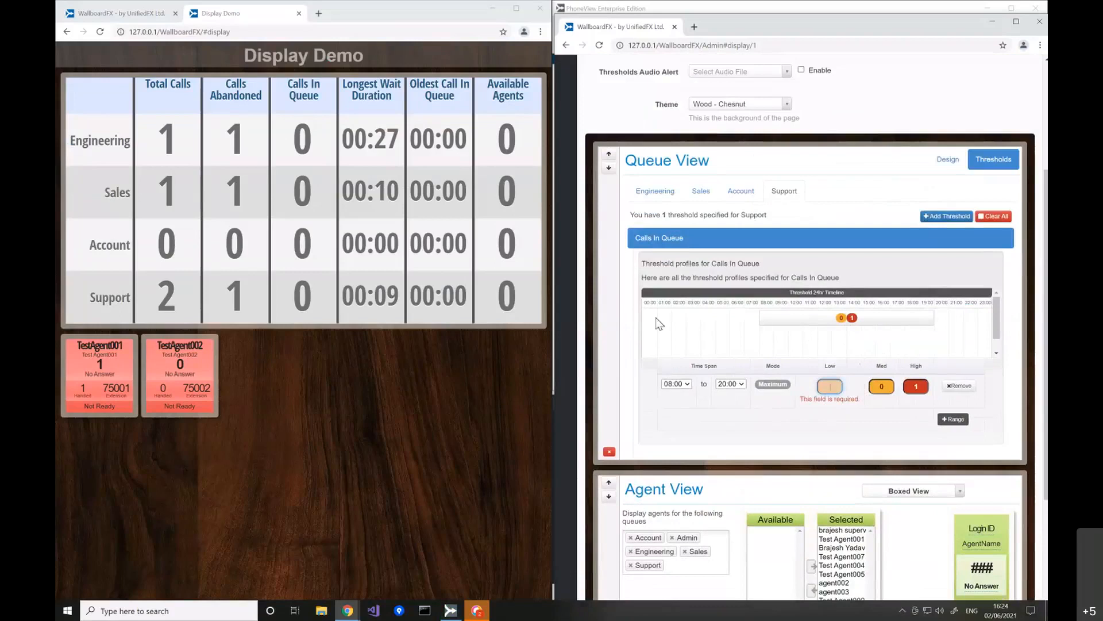
pyautogui.click(816, 390)
pyautogui.click(925, 387)
pyautogui.press('Up')
pyautogui.click(830, 387)
pyautogui.write('0')
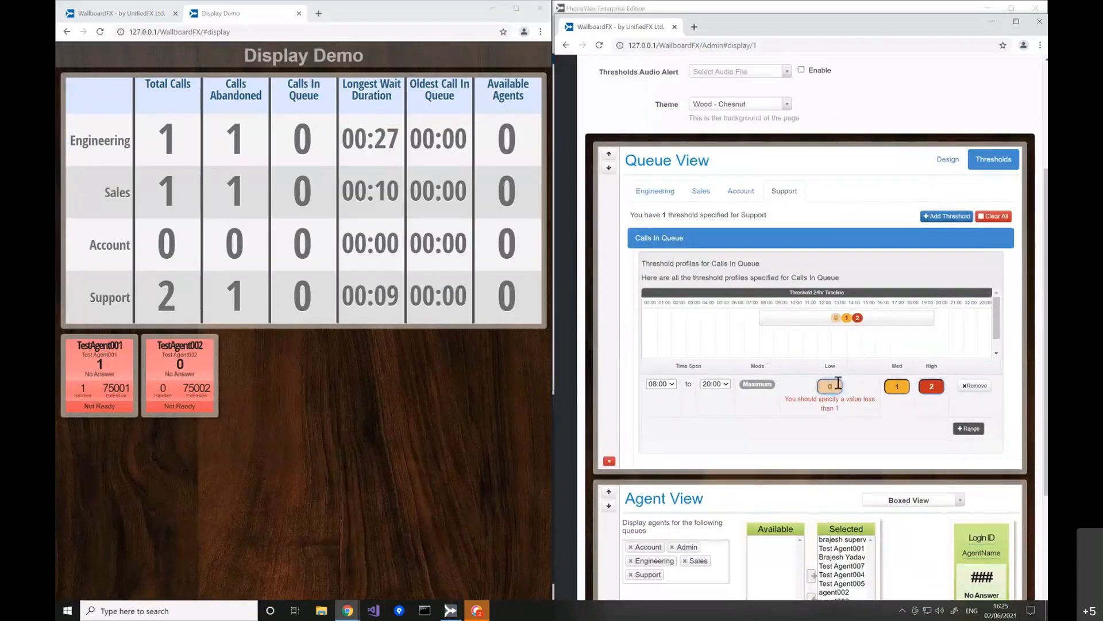
# Try 1 as the Low threshold level, clear the Low value and try to save the display changes
pyautogui.press('Up')
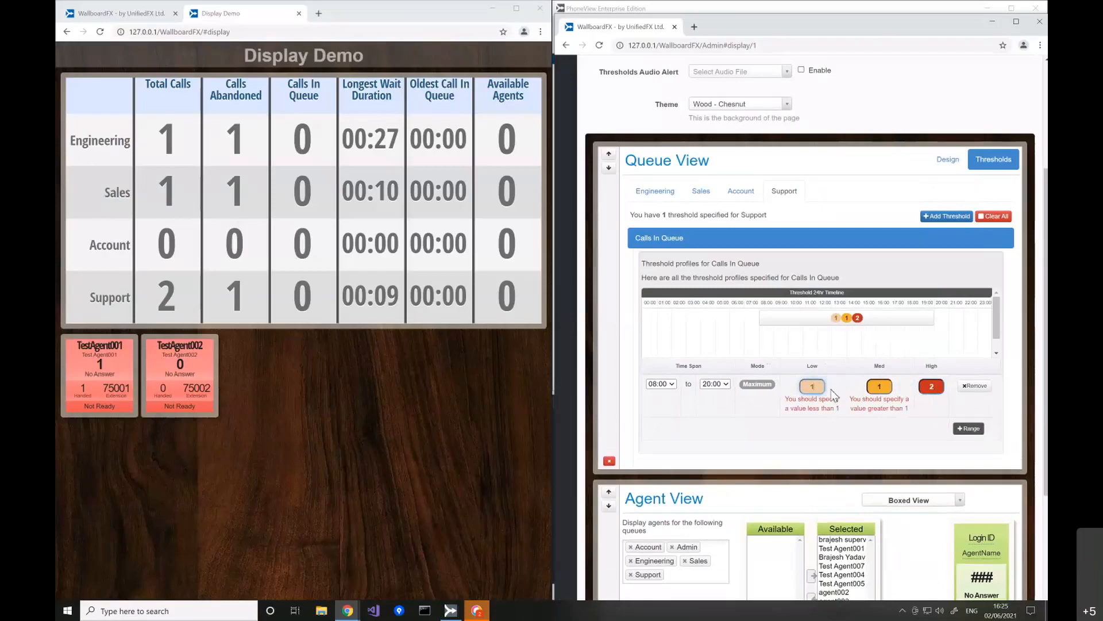
pyautogui.press('Down')
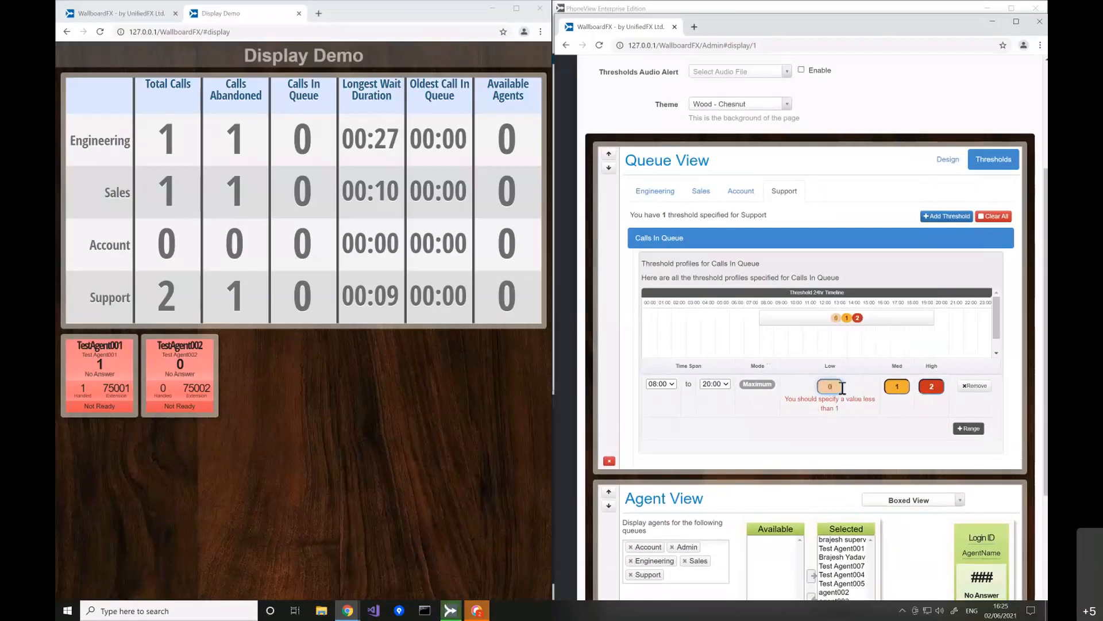
pyautogui.press('BackSpace')
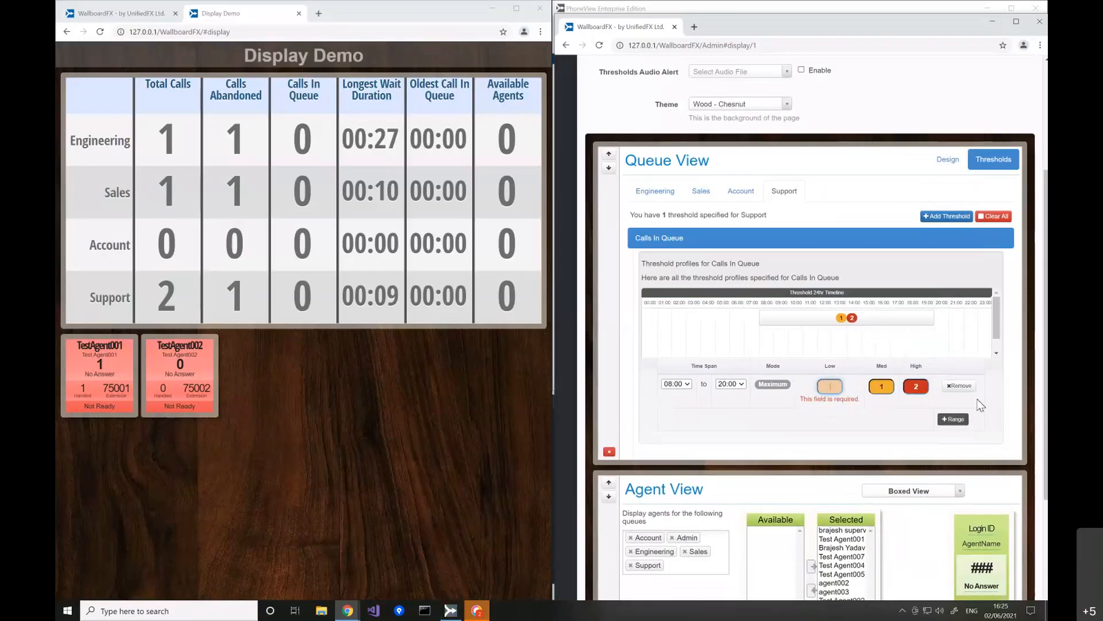
pyautogui.scroll(-3, 860, 437)
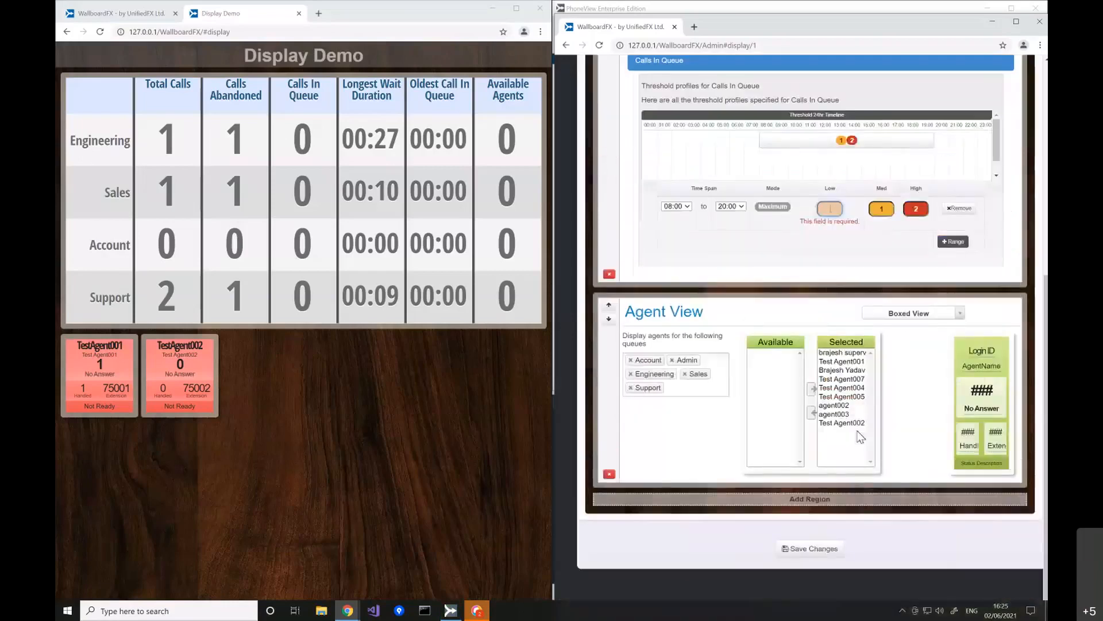
pyautogui.click(813, 549)
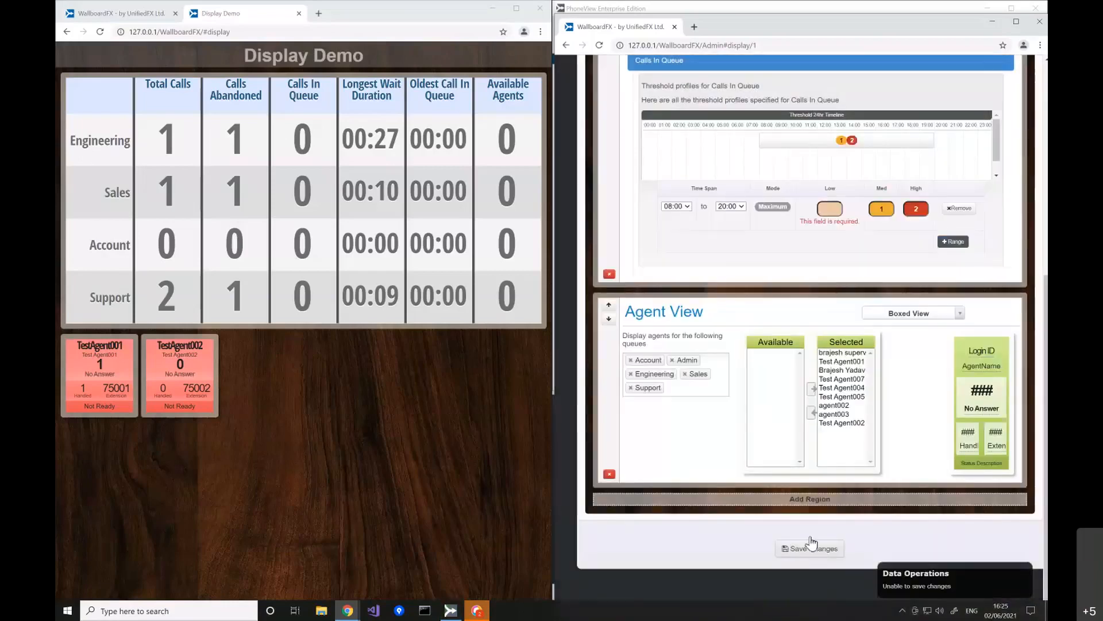
# Remove the Calls In Queue threshold from the Support queue
pyautogui.scroll(6, 905, 393)
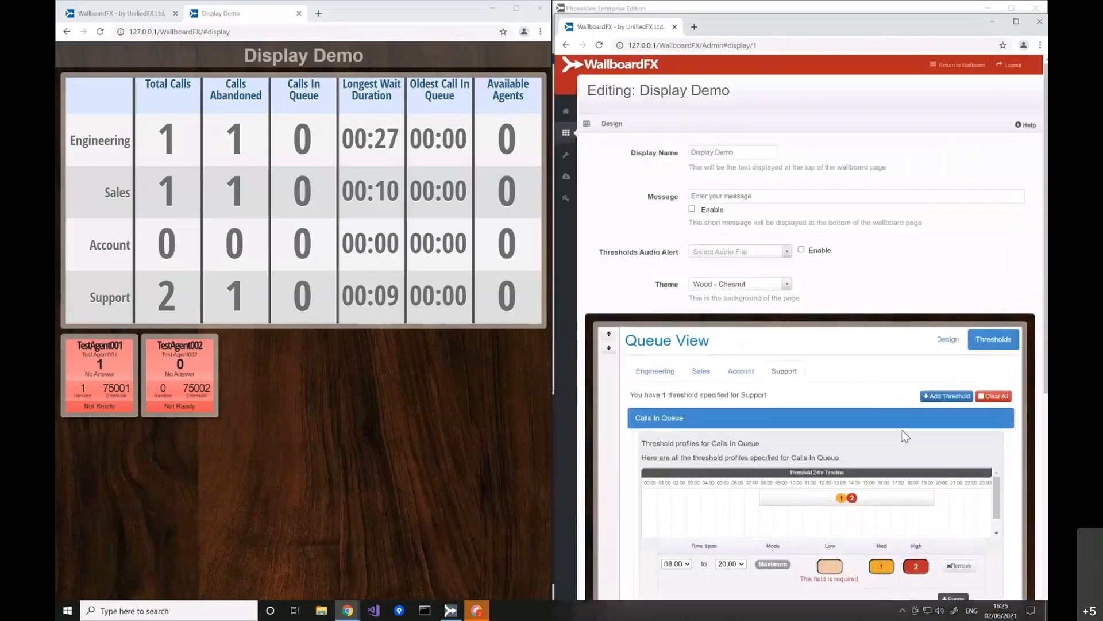
pyautogui.scroll(-6, 905, 435)
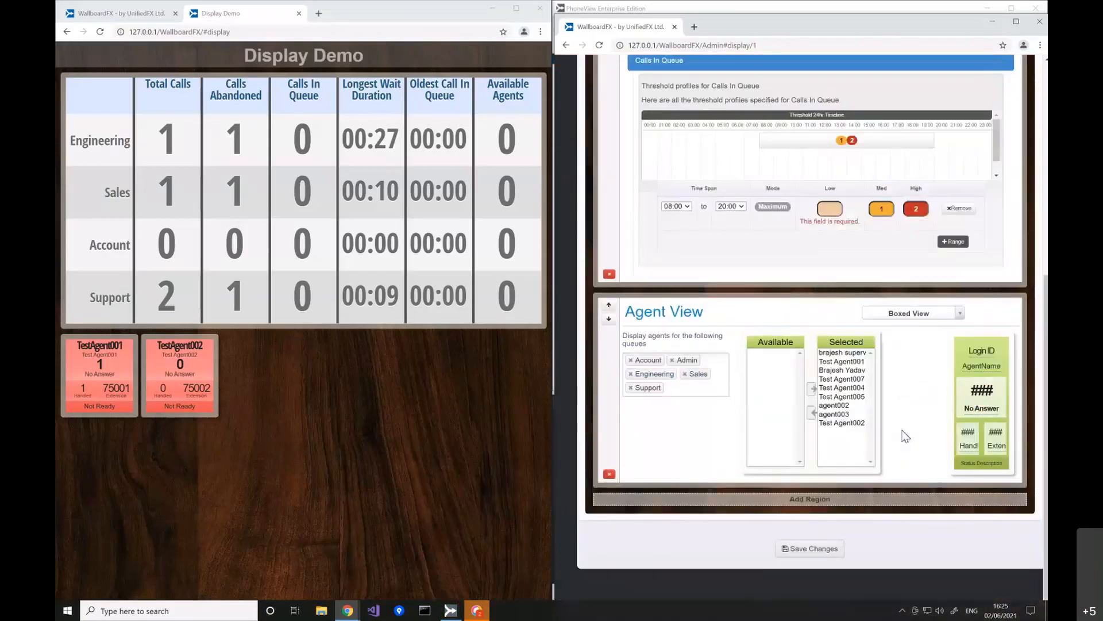
pyautogui.click(958, 208)
pyautogui.click(854, 105)
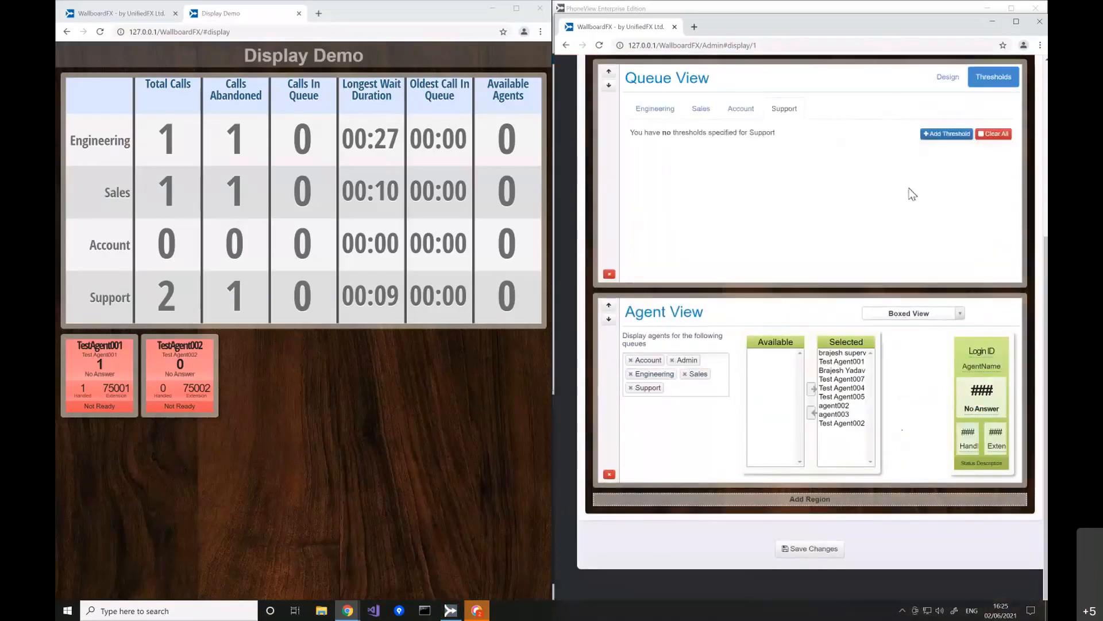
# Add a Maximum threshold on Calls In Queue with a warning value of 3 for the Support queue and save the display
pyautogui.click(947, 134)
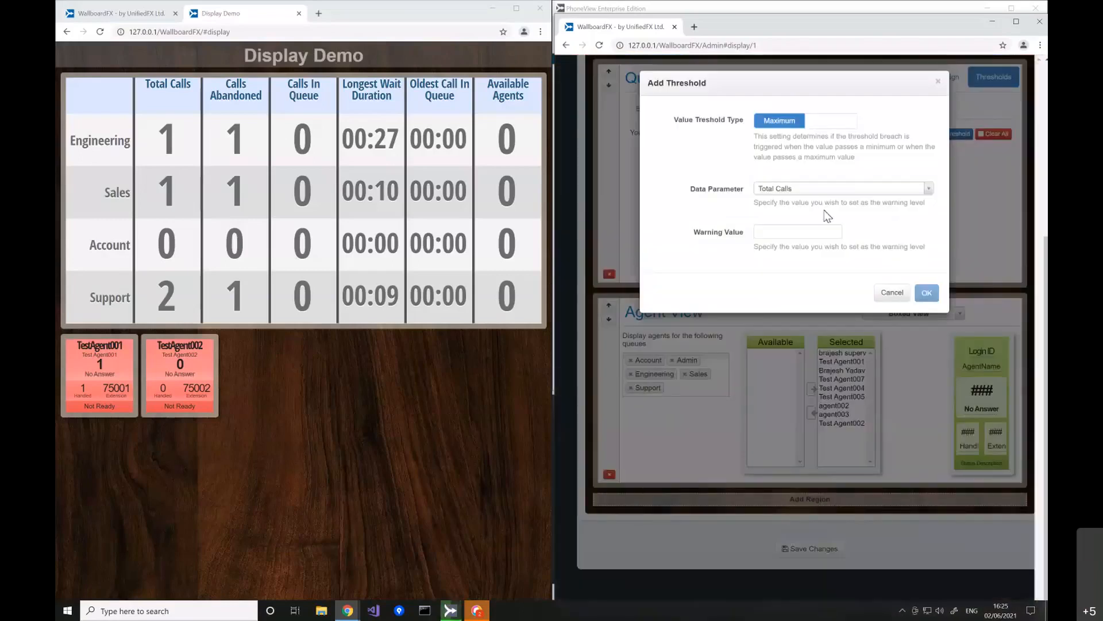
pyautogui.click(811, 190)
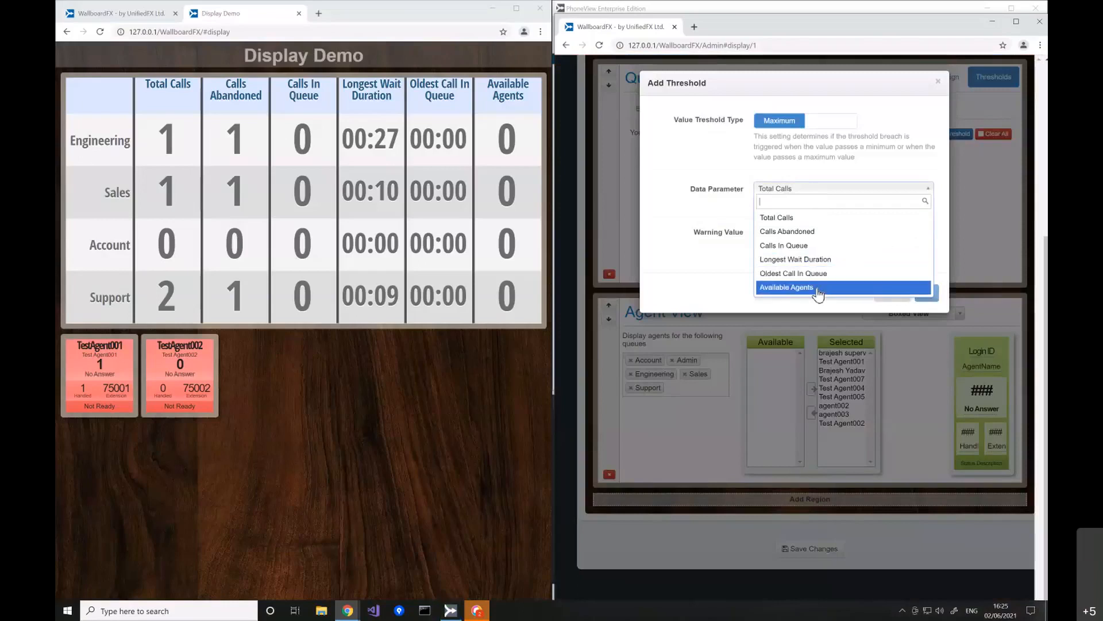
pyautogui.click(827, 246)
pyautogui.click(804, 232)
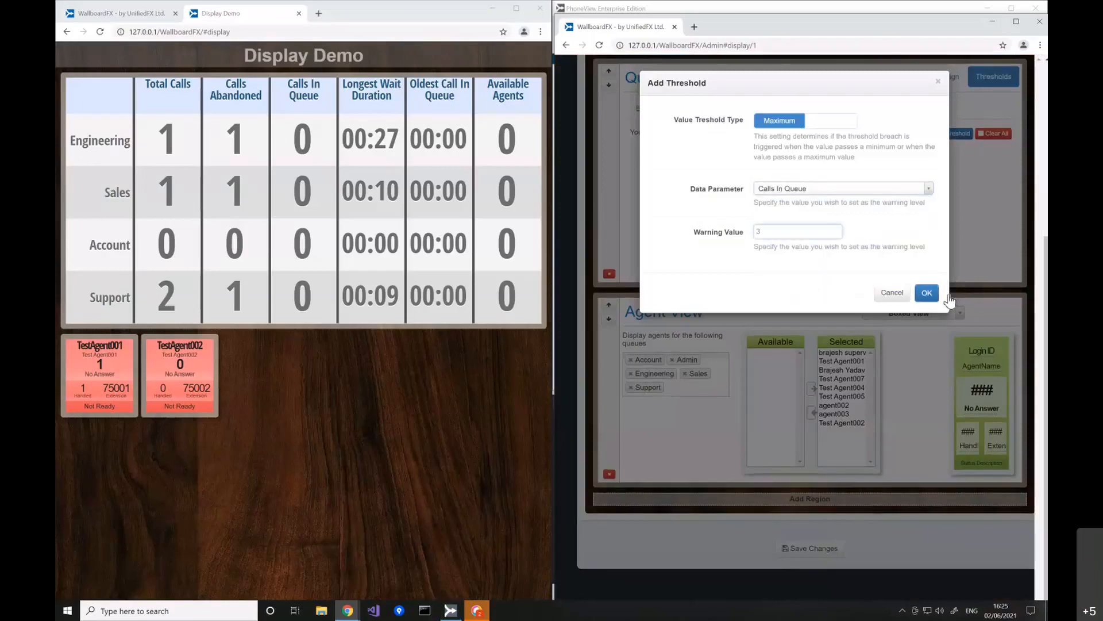
pyautogui.click(927, 292)
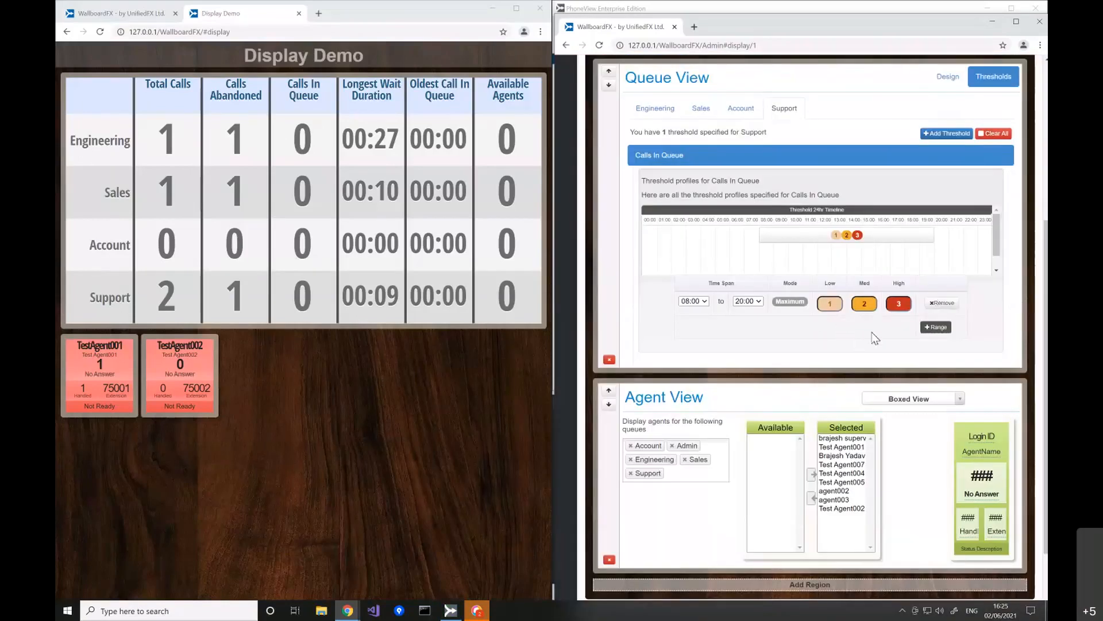
pyautogui.scroll(-2, 849, 337)
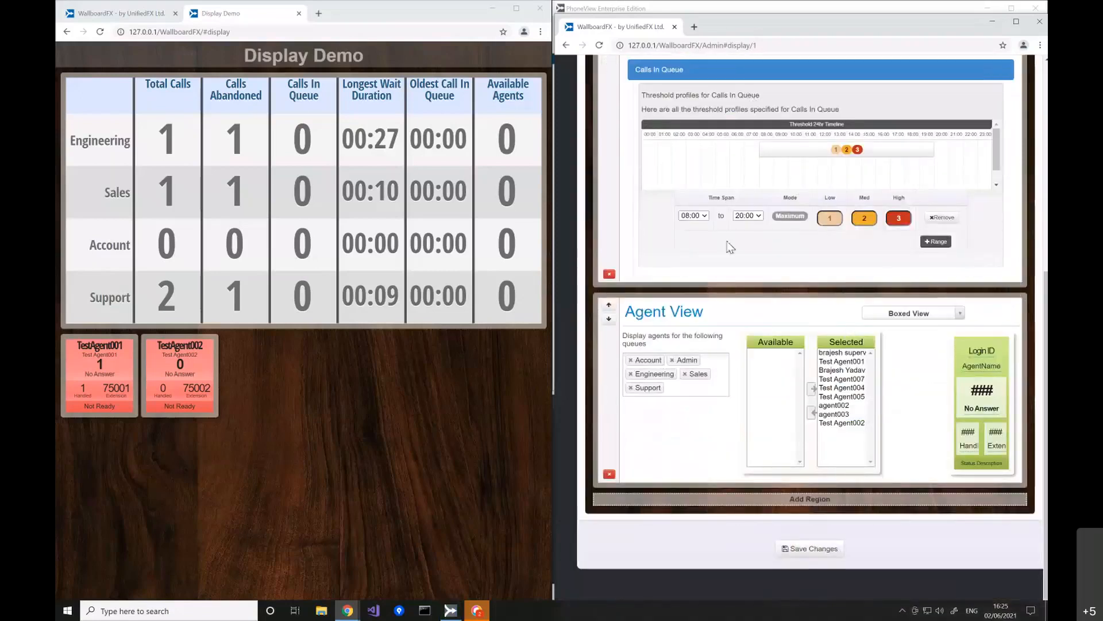
pyautogui.click(811, 548)
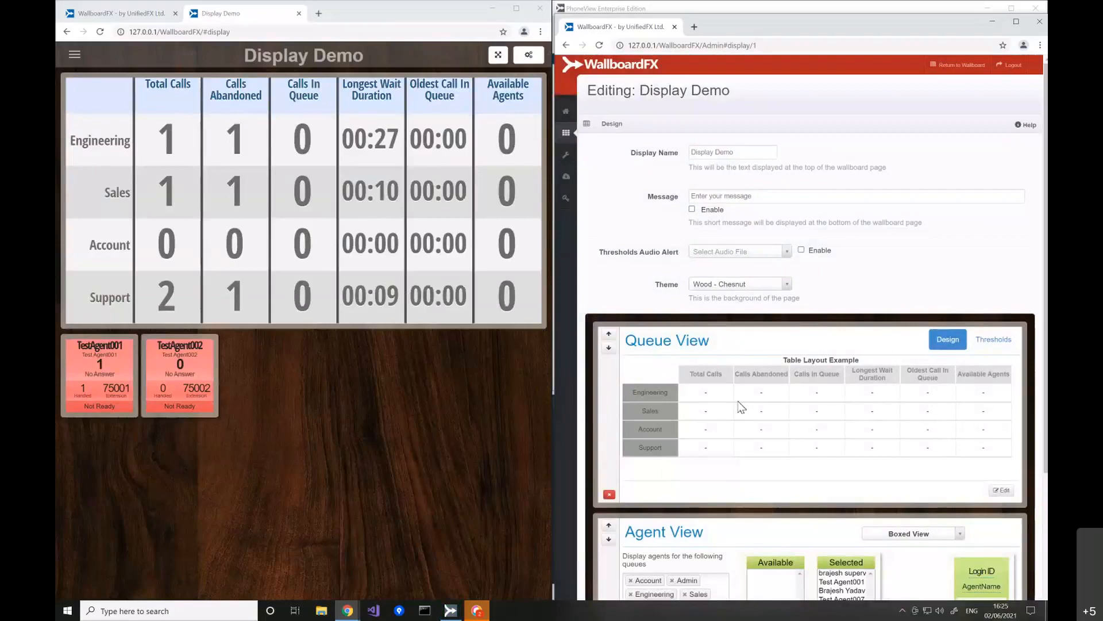
# Reopen the Support queue's thresholds and review the saved Calls In Queue levels and time span
pyautogui.click(992, 340)
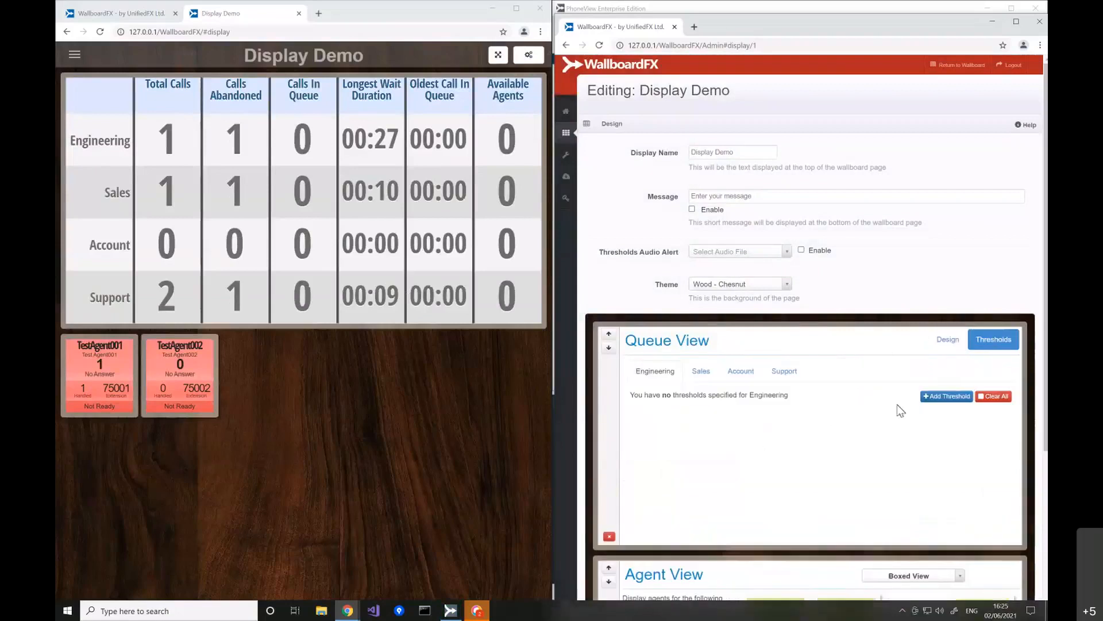
pyautogui.click(781, 371)
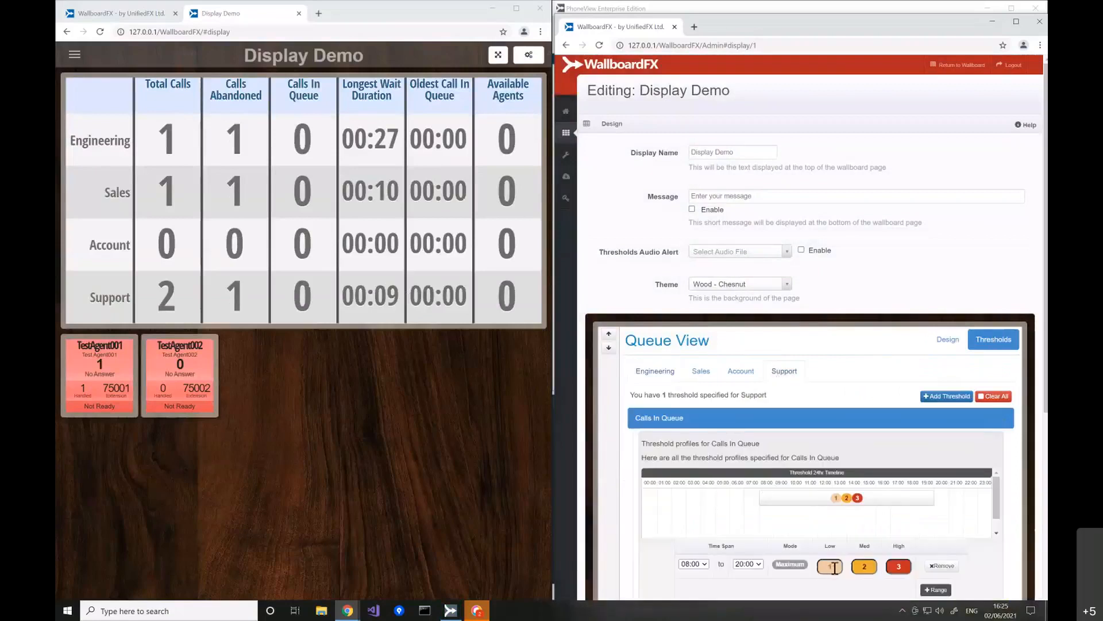
pyautogui.scroll(-1, 809, 325)
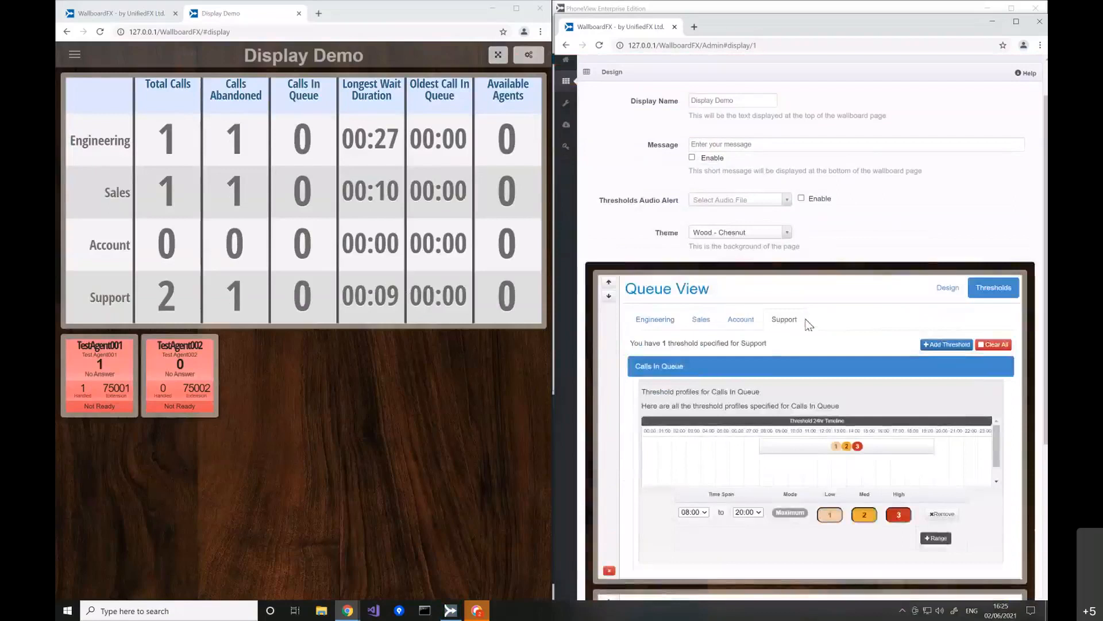
# Switch the Agent View region from Boxed View to Table View and save the display changes
pyautogui.scroll(-5, 809, 325)
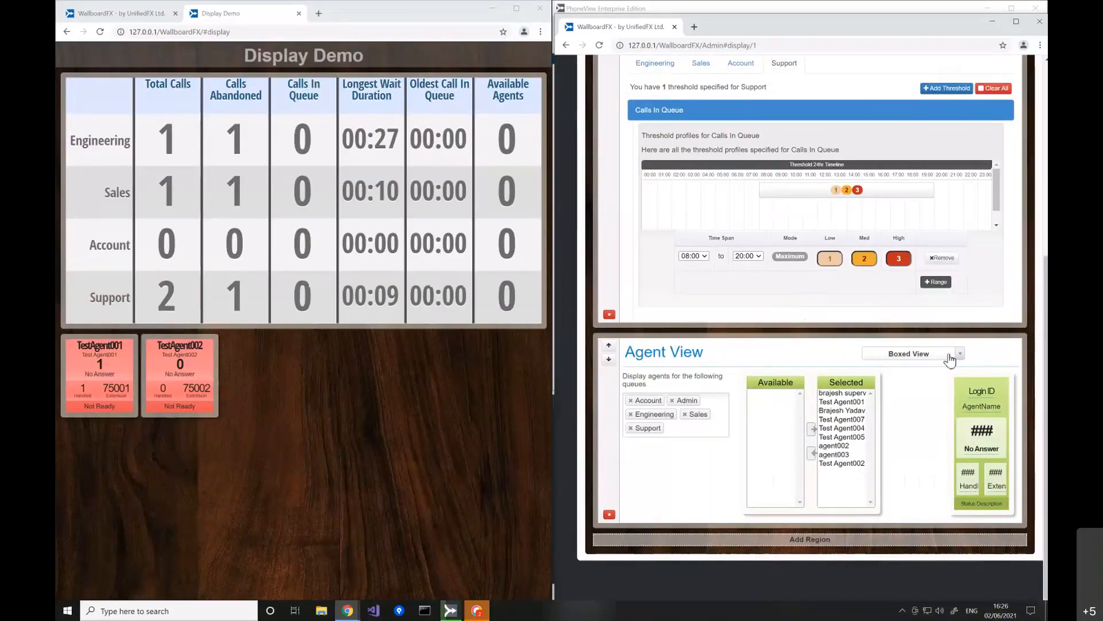
pyautogui.click(946, 360)
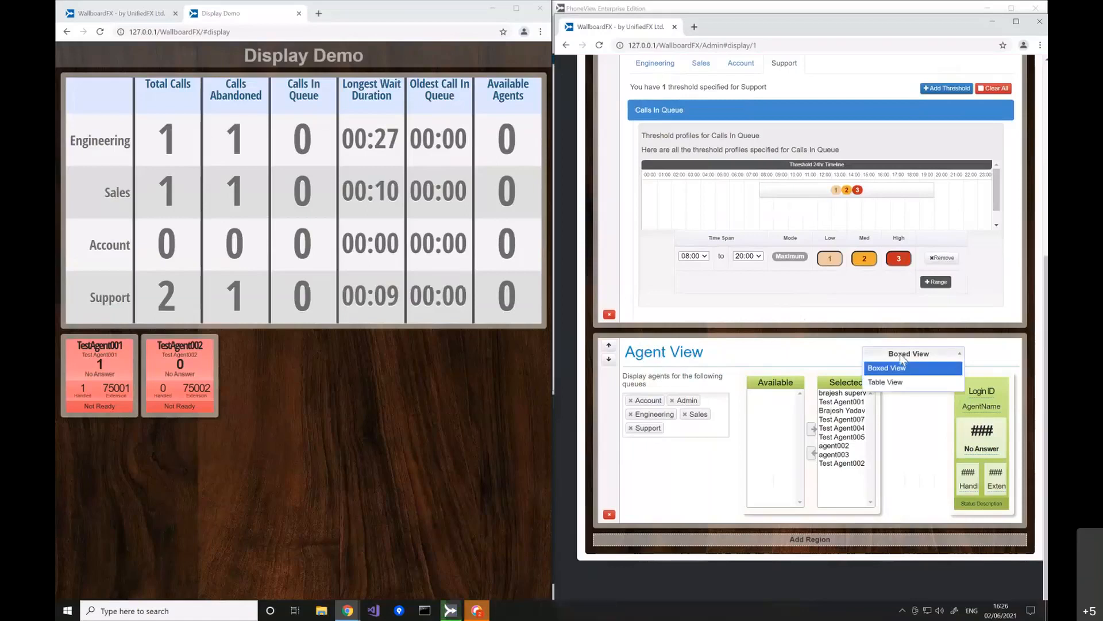
pyautogui.click(839, 356)
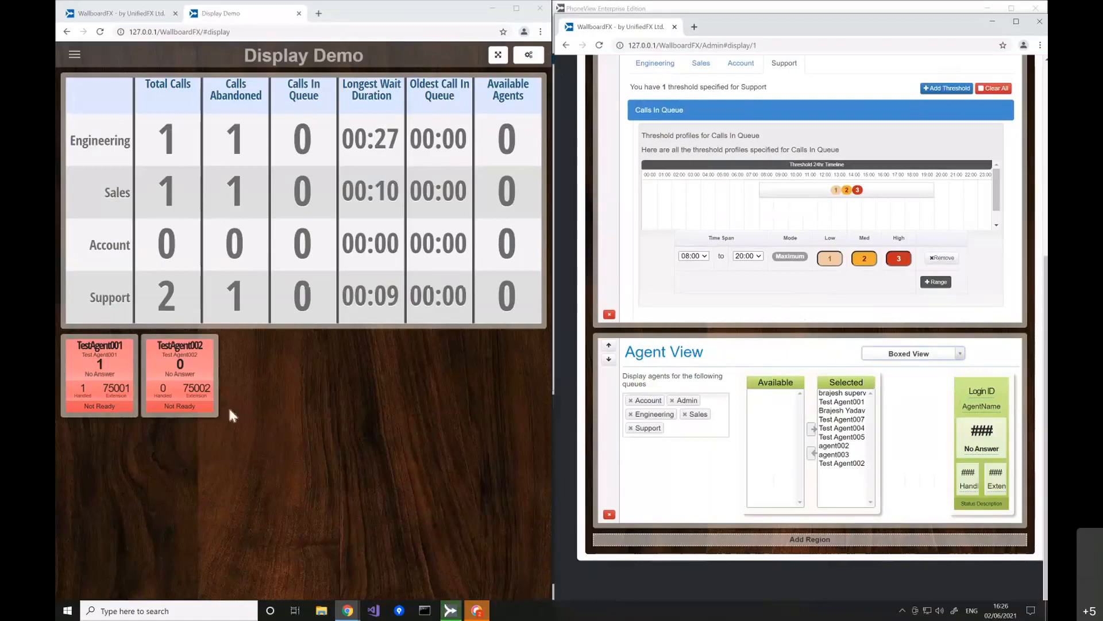
pyautogui.click(918, 359)
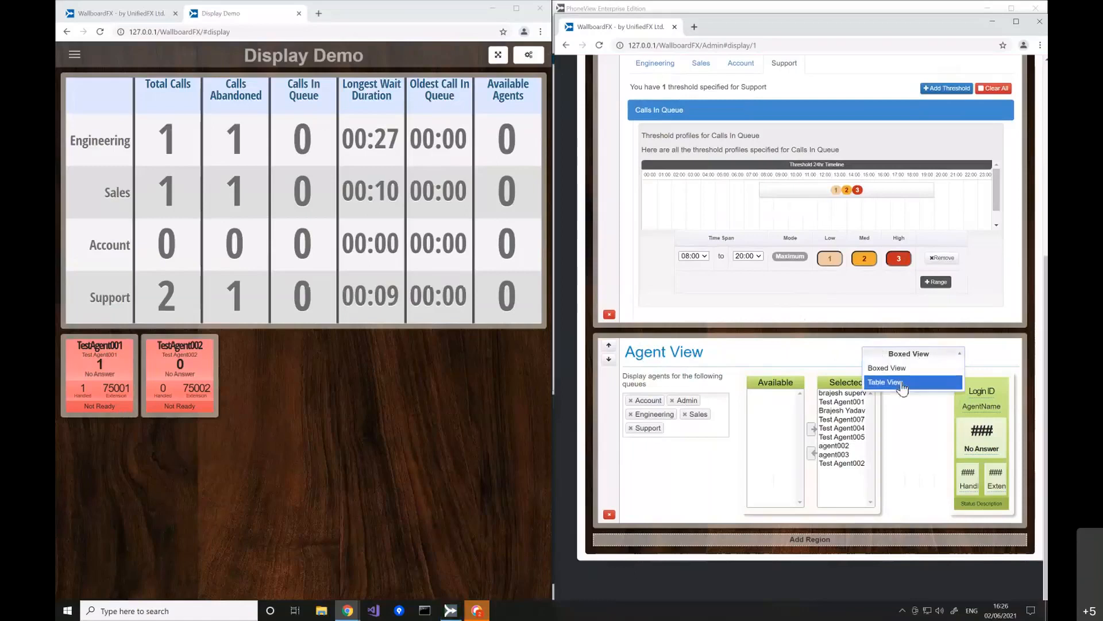
pyautogui.click(903, 382)
pyautogui.scroll(-1, 905, 448)
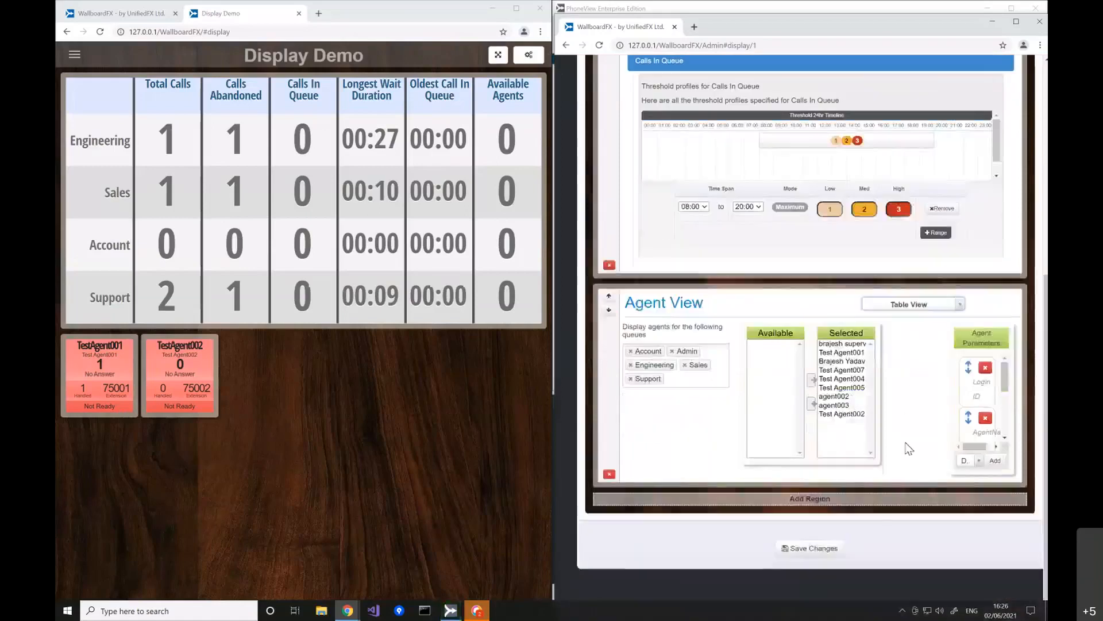
pyautogui.click(817, 555)
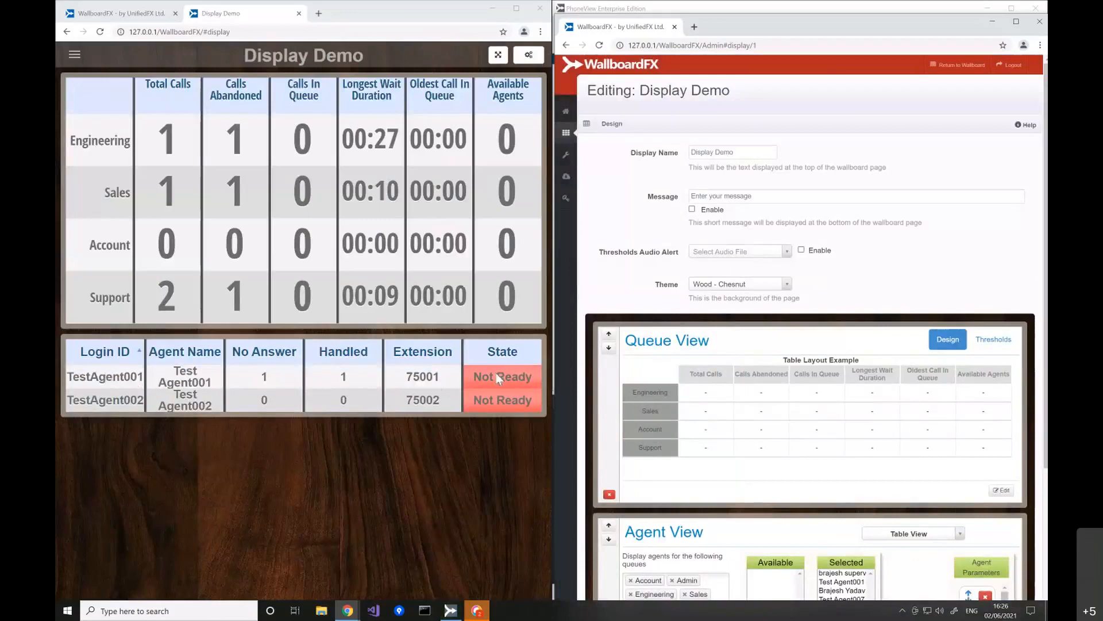
# Switch the Agent View region back to Boxed View and save the display changes
pyautogui.scroll(-3, 869, 392)
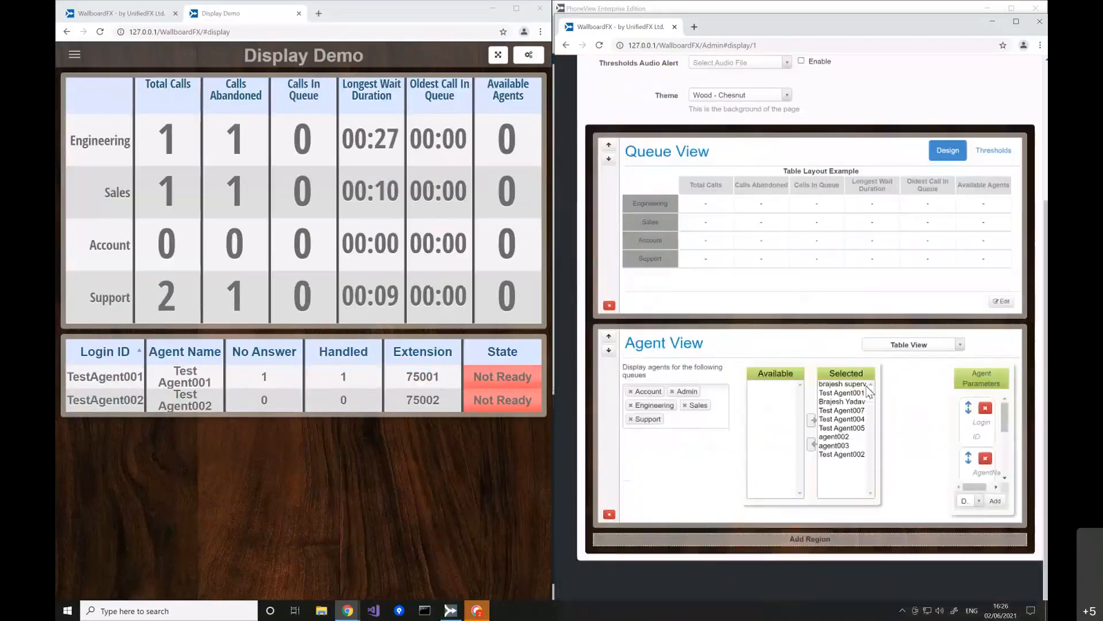
pyautogui.click(910, 344)
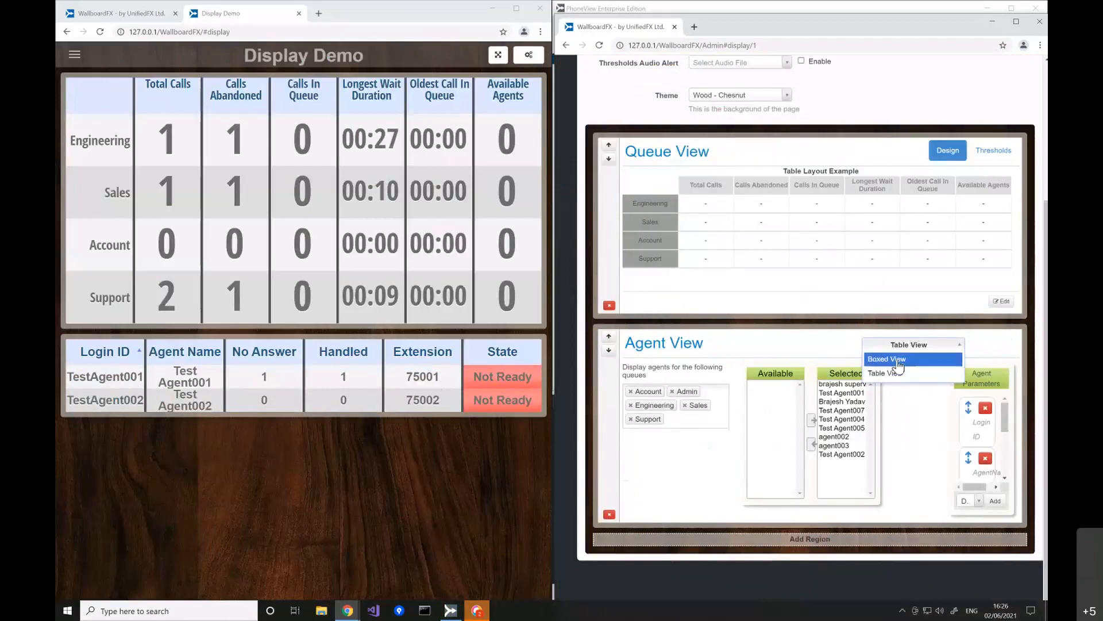
pyautogui.click(898, 360)
pyautogui.scroll(-1, 819, 534)
pyautogui.click(810, 548)
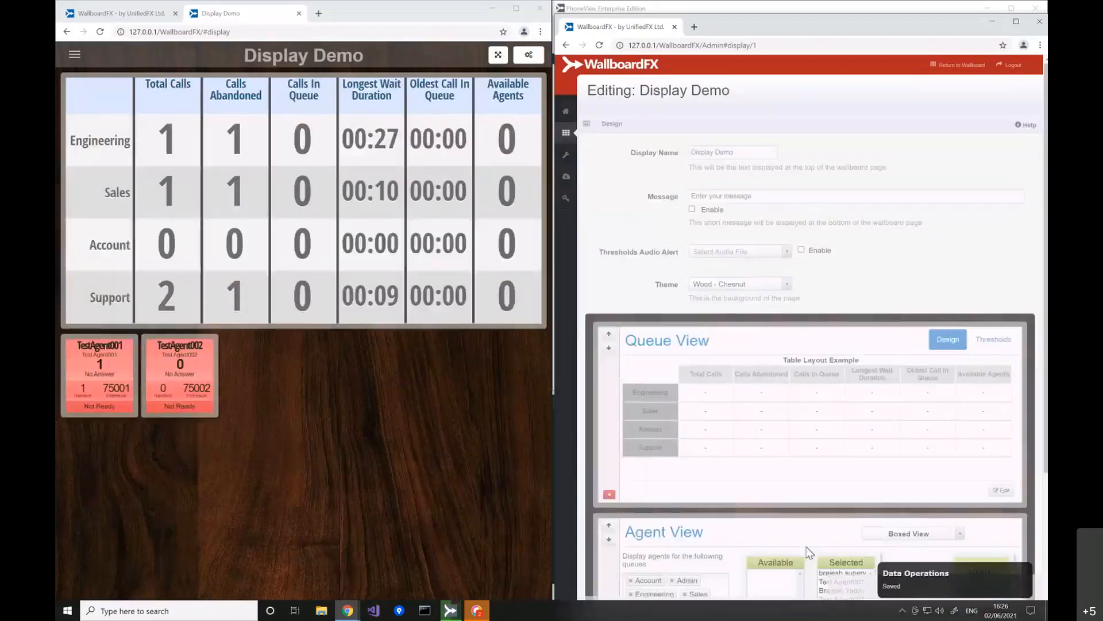
# Examine the parameters available for the Login ID and No Answer fields in the Agent View box layout
pyautogui.scroll(-3, 673, 418)
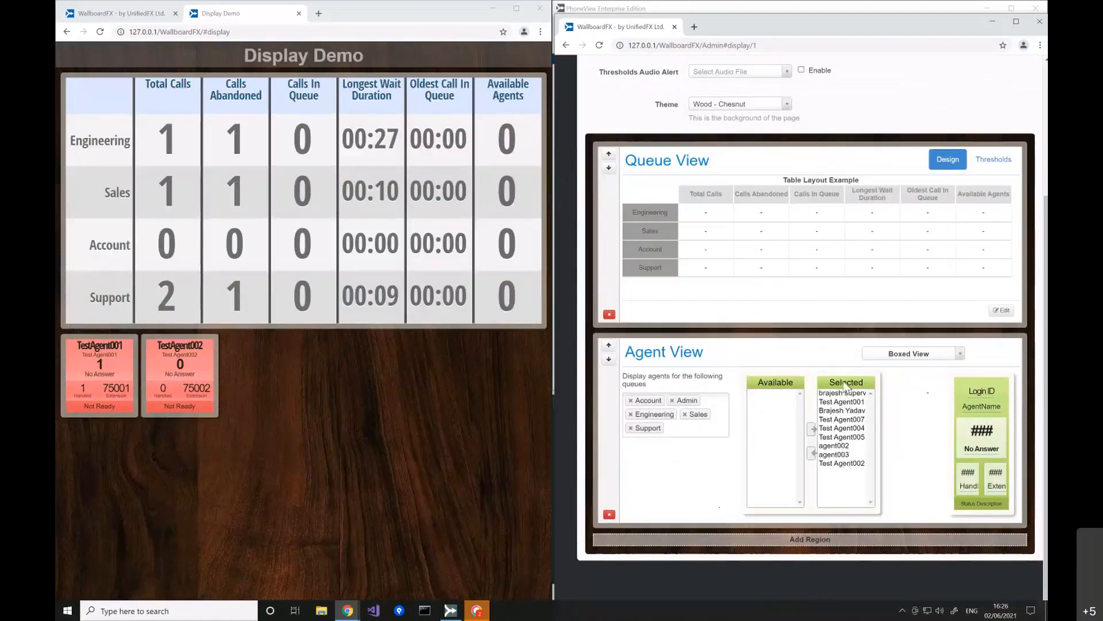
pyautogui.moveTo(239, 416)
pyautogui.click(984, 392)
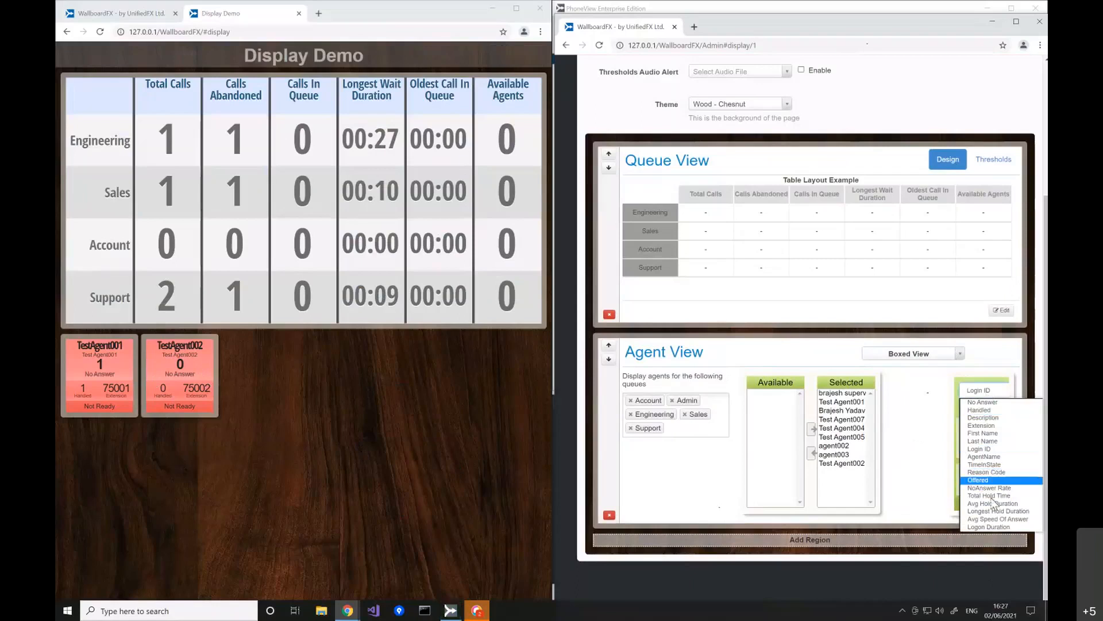
pyautogui.click(937, 444)
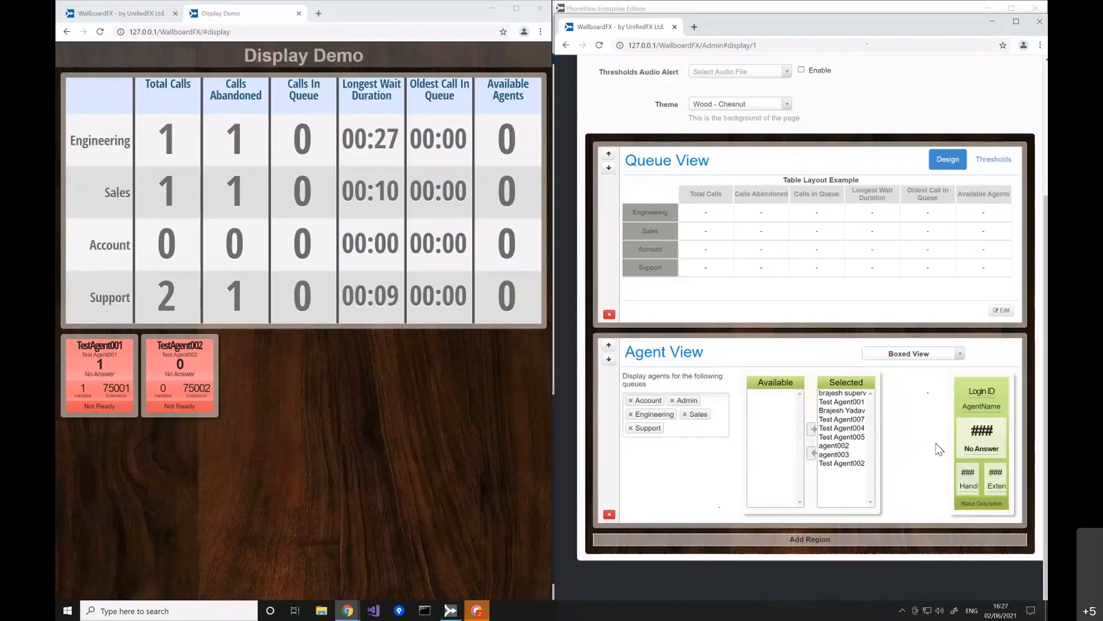
pyautogui.click(983, 452)
pyautogui.click(996, 451)
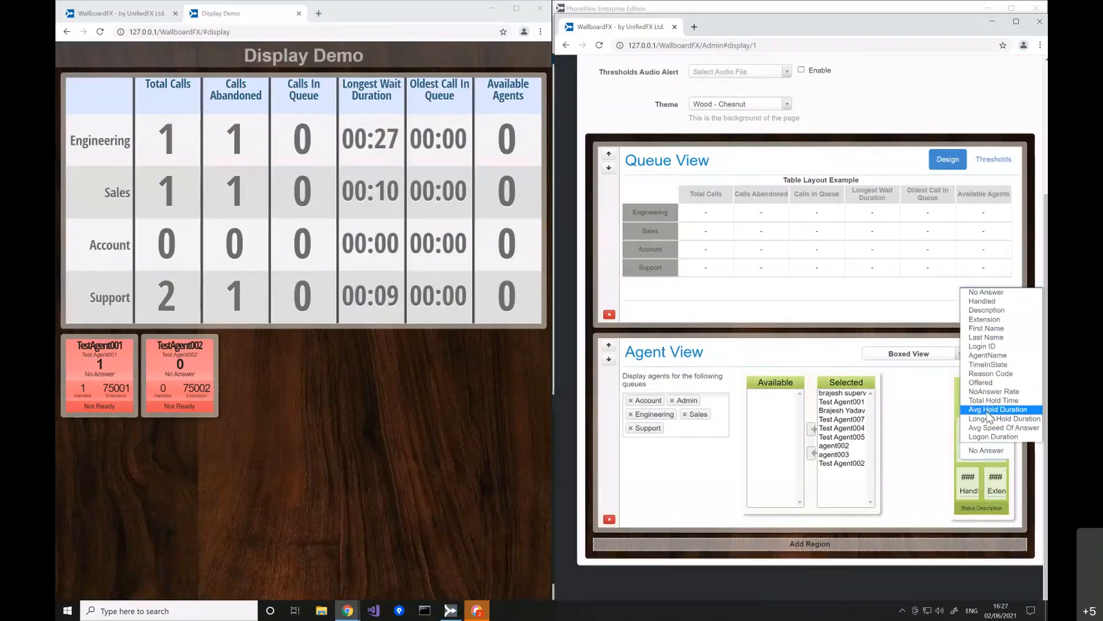
pyautogui.click(926, 435)
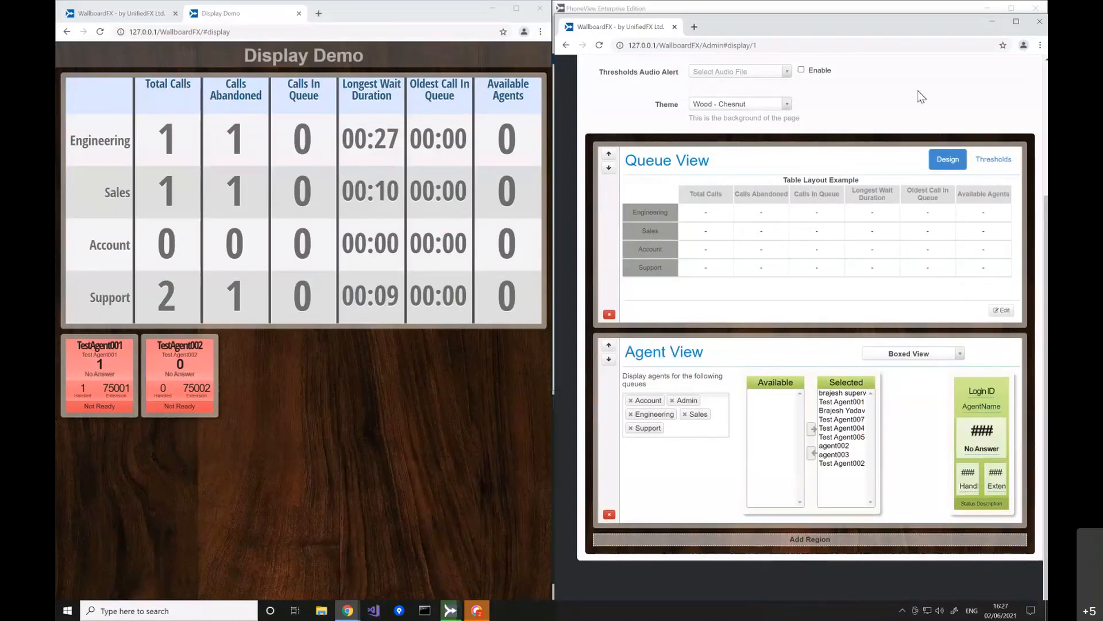
# Create a copy of the Display Demo display from Display Management
pyautogui.scroll(3, 919, 95)
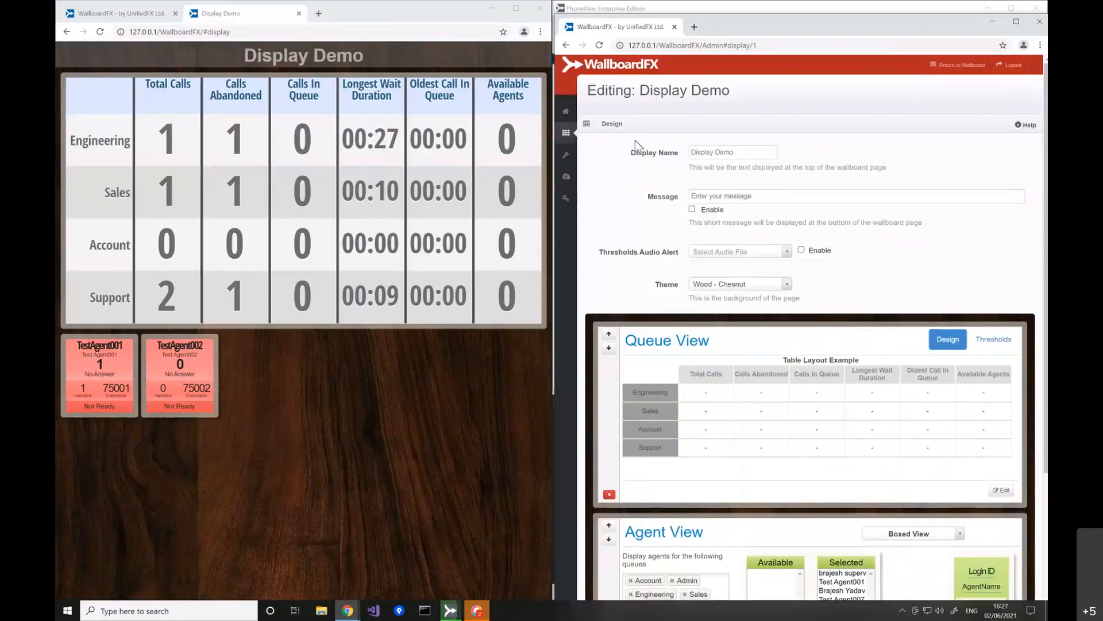
pyautogui.click(568, 116)
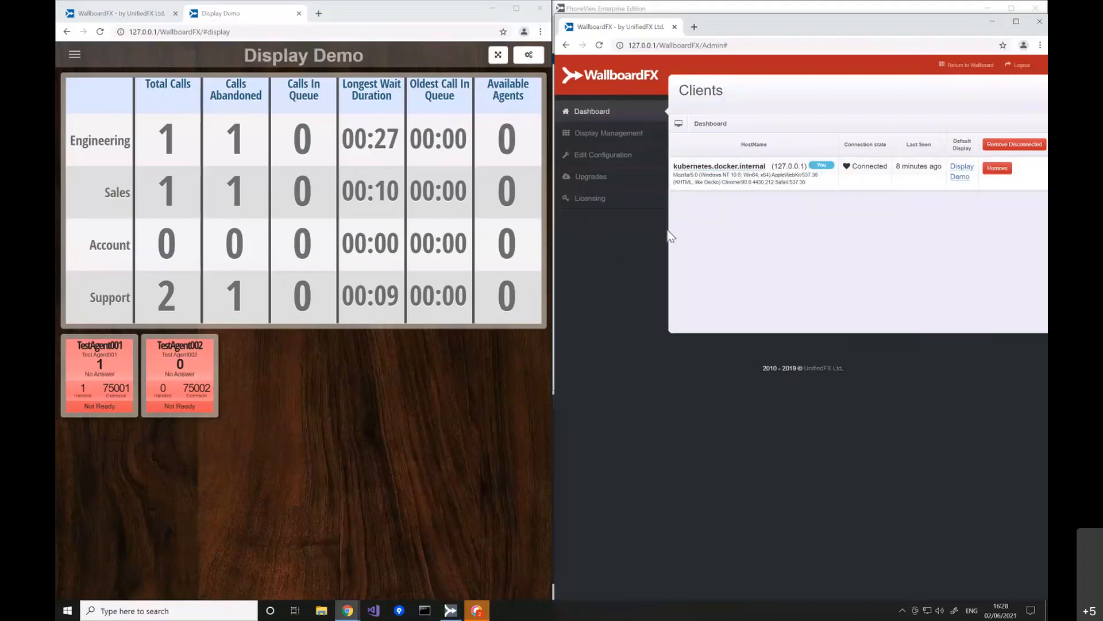
pyautogui.click(608, 133)
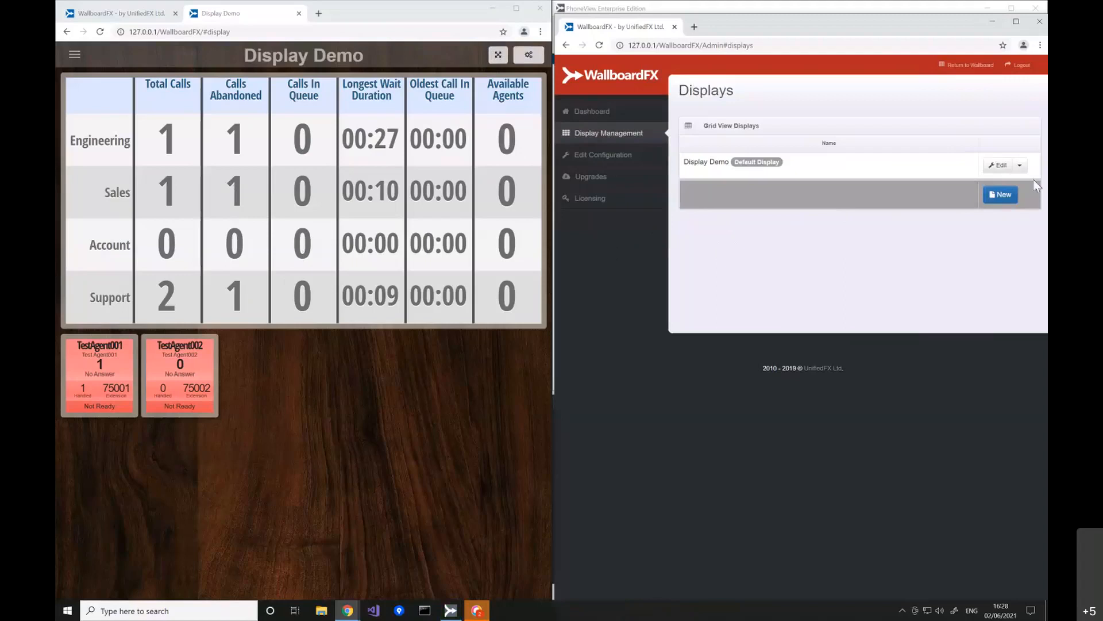
pyautogui.click(1020, 166)
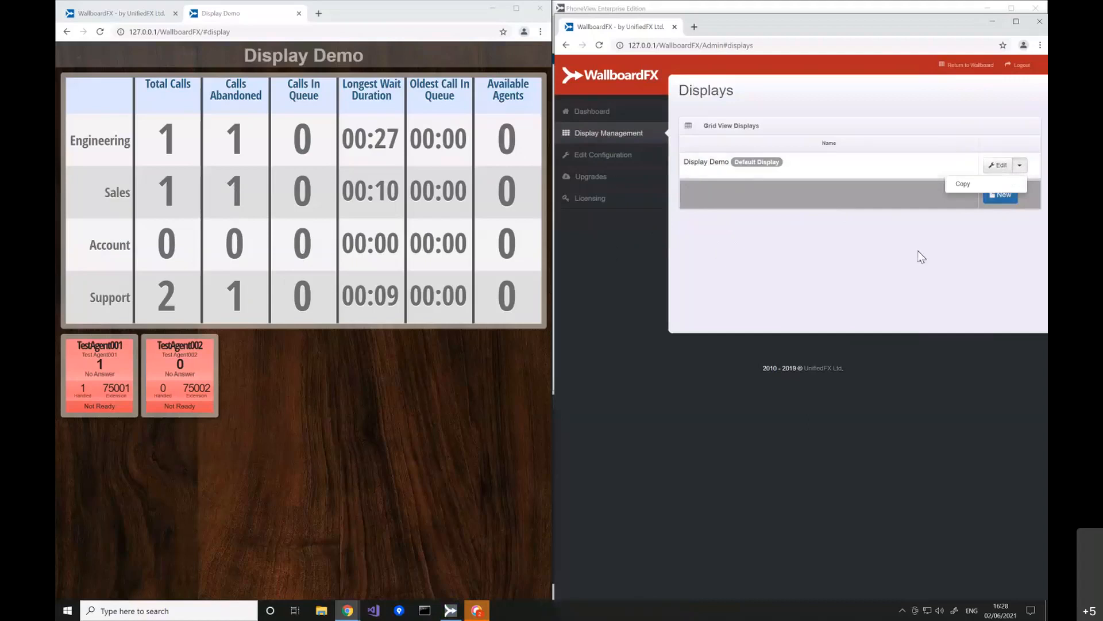
pyautogui.click(964, 184)
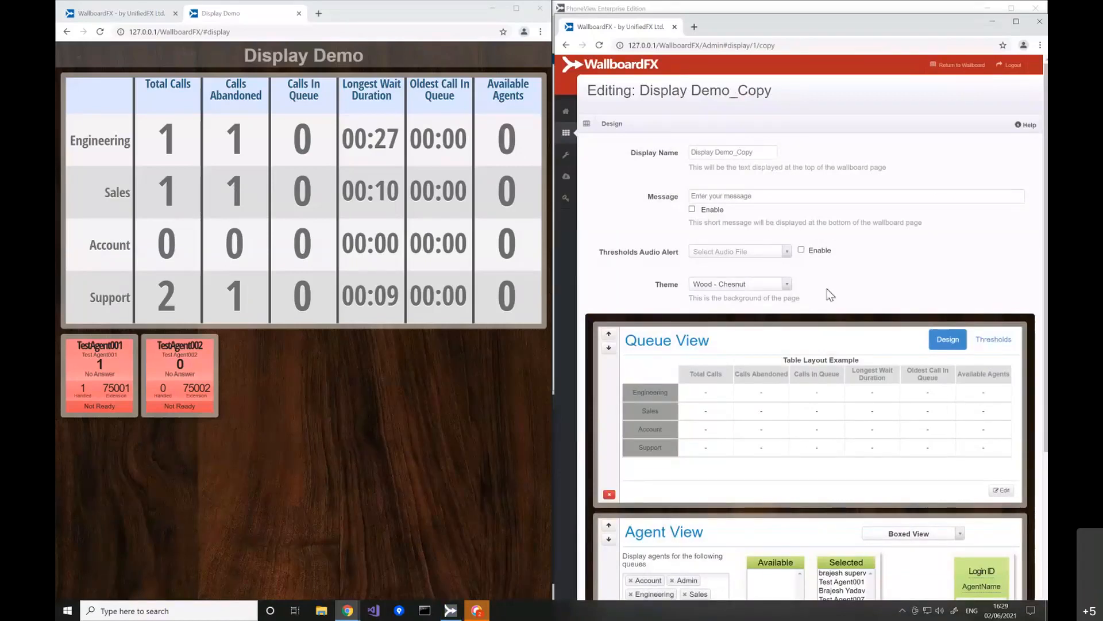
# Set the theme of Display Demo_Copy to Wood - Light and save the new display
pyautogui.click(785, 283)
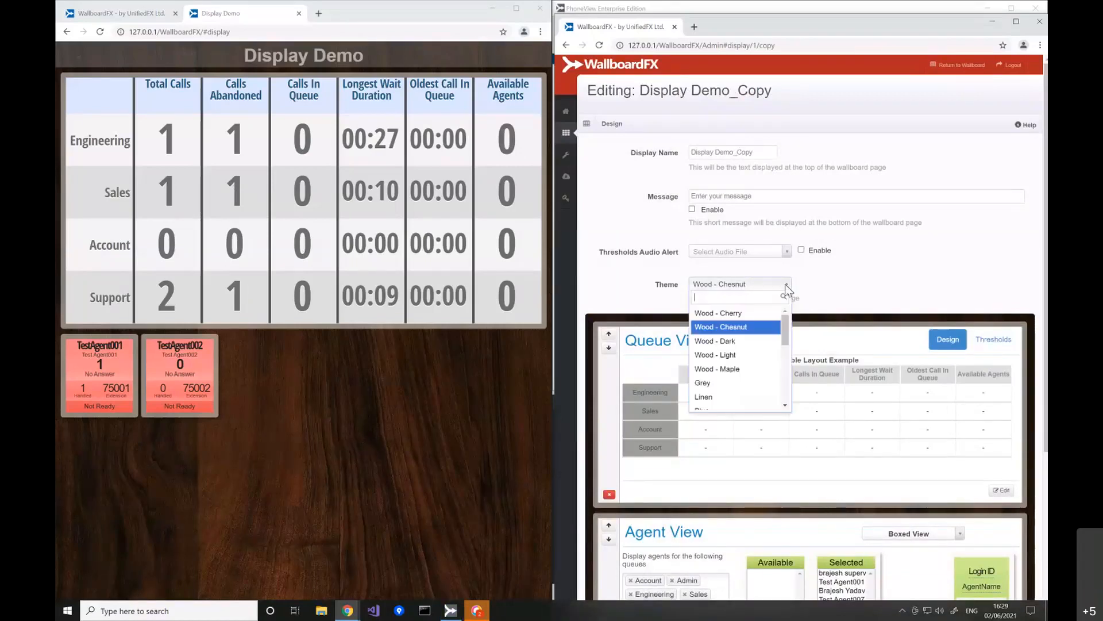
pyautogui.click(744, 363)
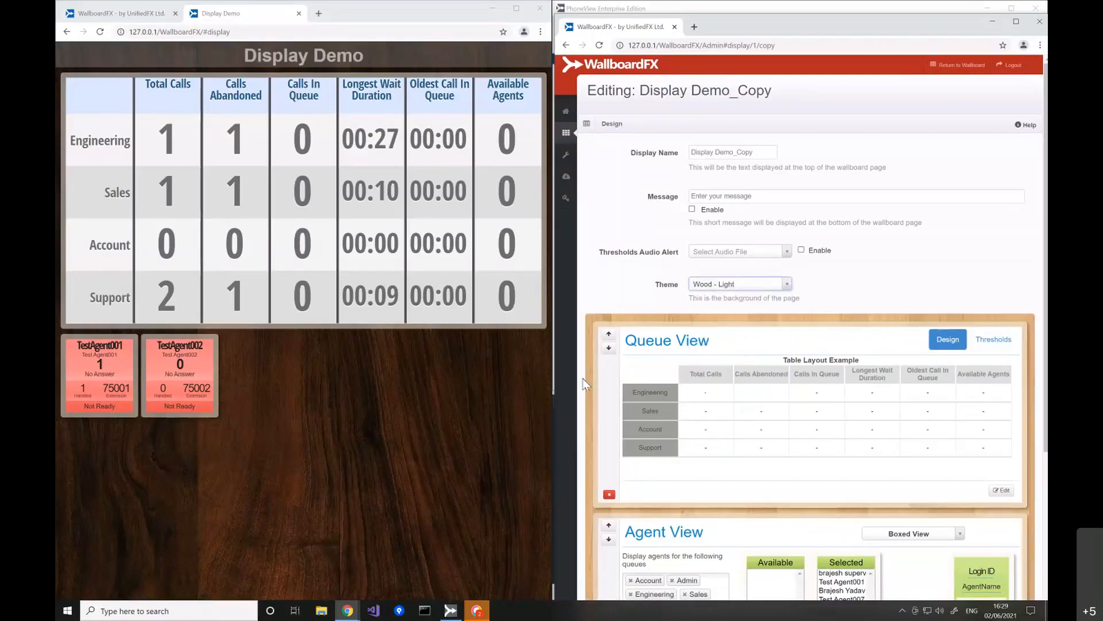
pyautogui.scroll(-4, 583, 378)
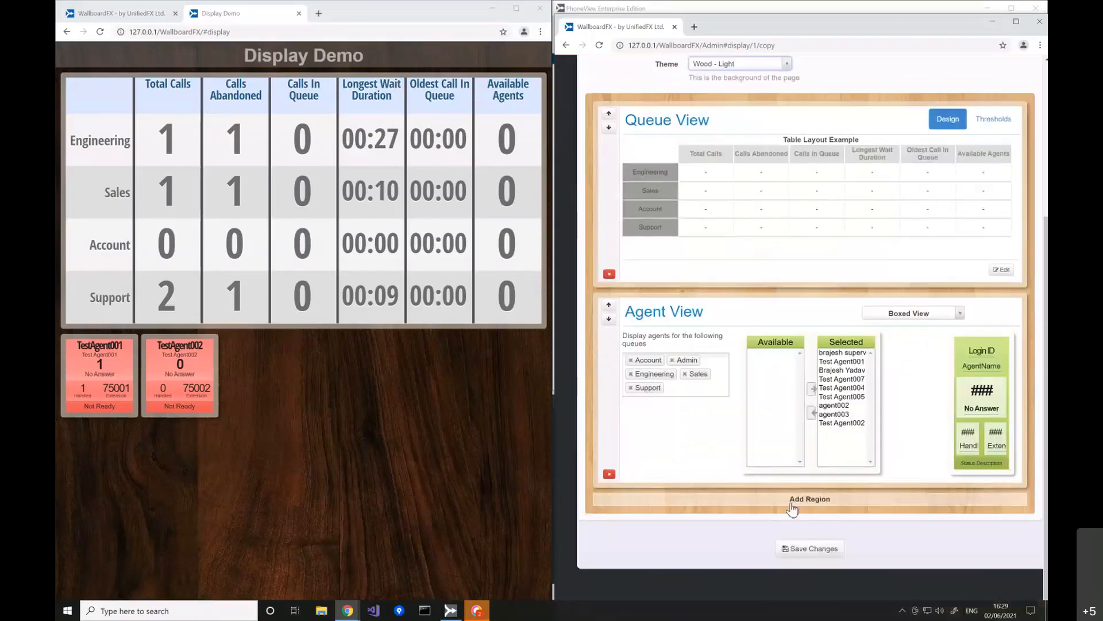
pyautogui.click(809, 549)
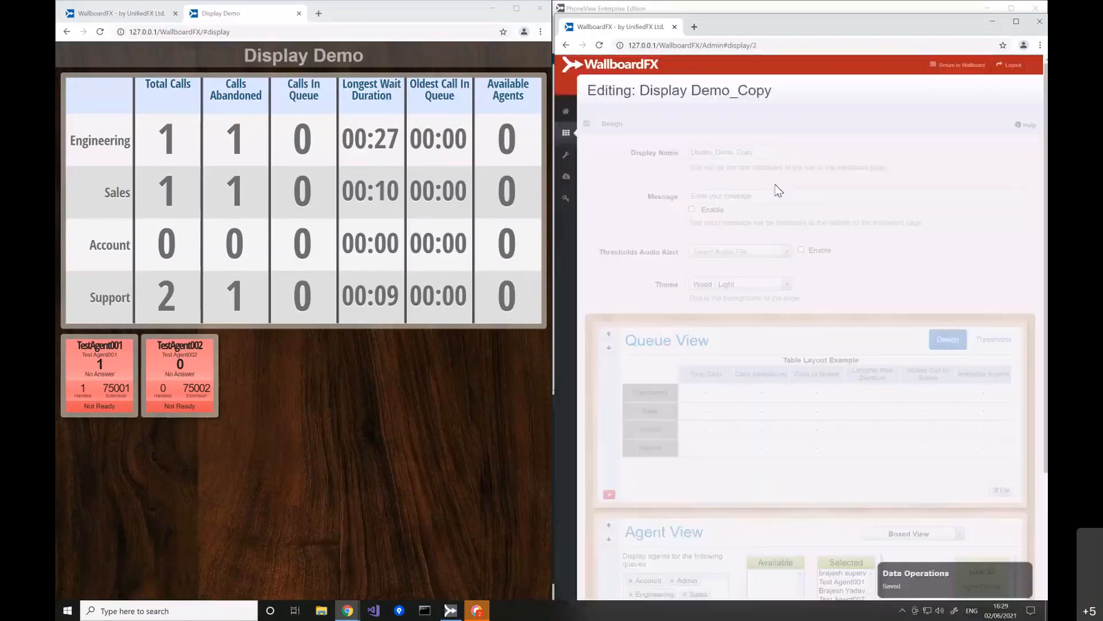
# Assign Display Demo_Copy as the default display of the connected kubernetes.docker.internal client
pyautogui.click(567, 112)
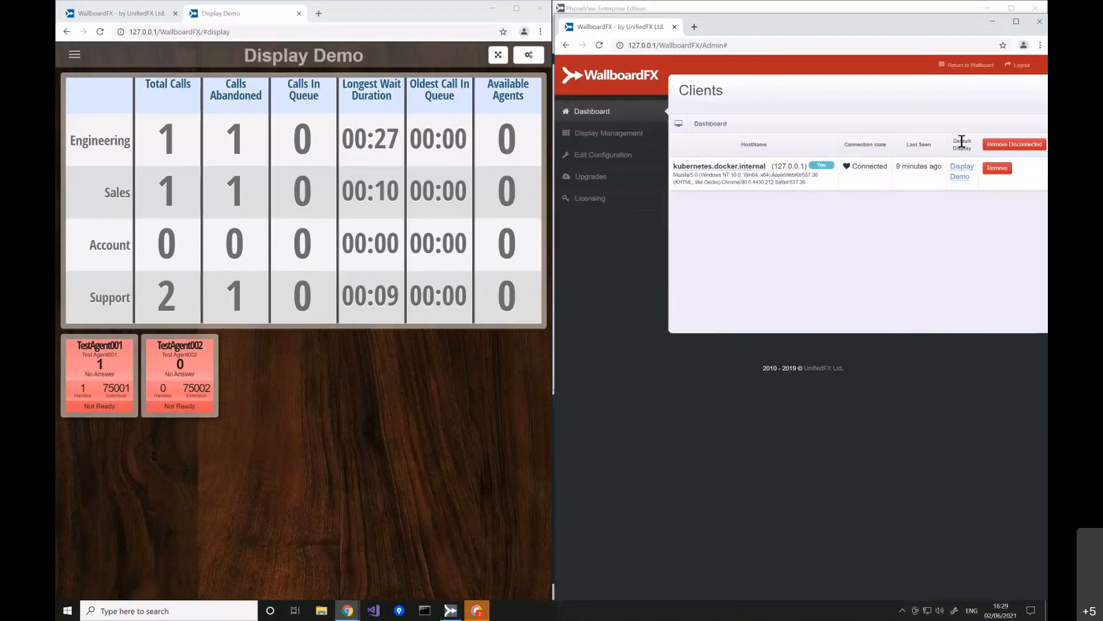
pyautogui.click(962, 176)
pyautogui.click(887, 173)
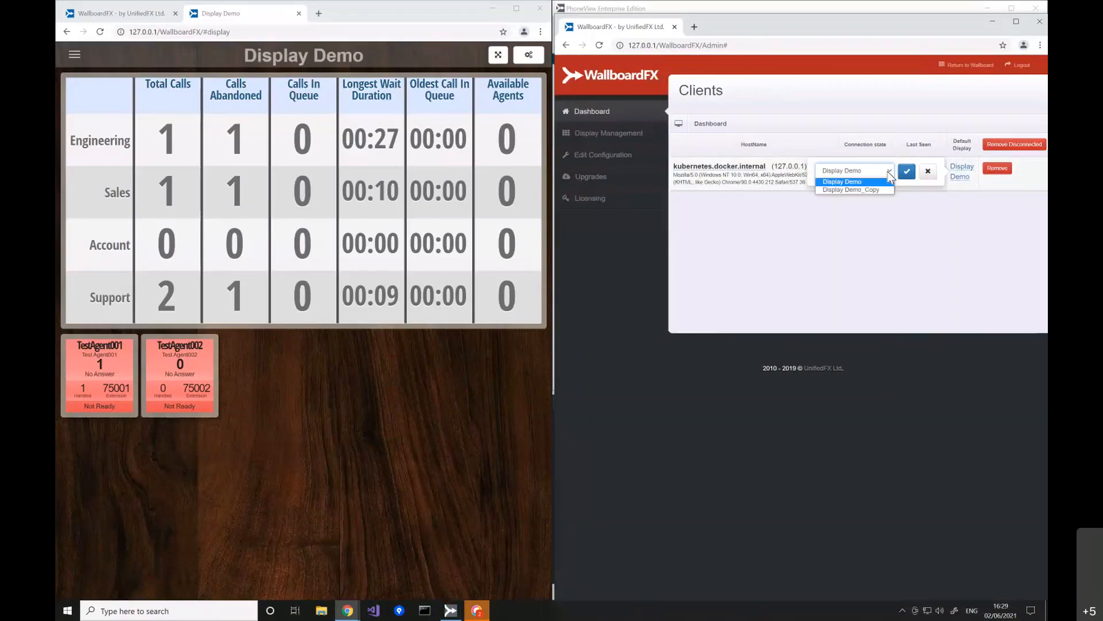
pyautogui.click(877, 191)
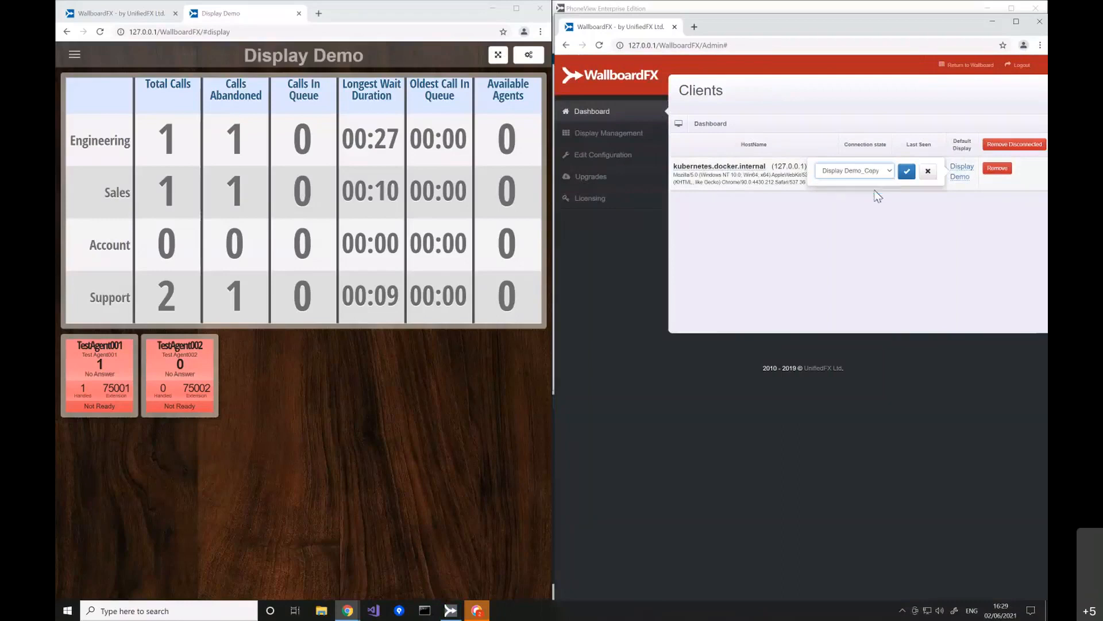
pyautogui.click(908, 171)
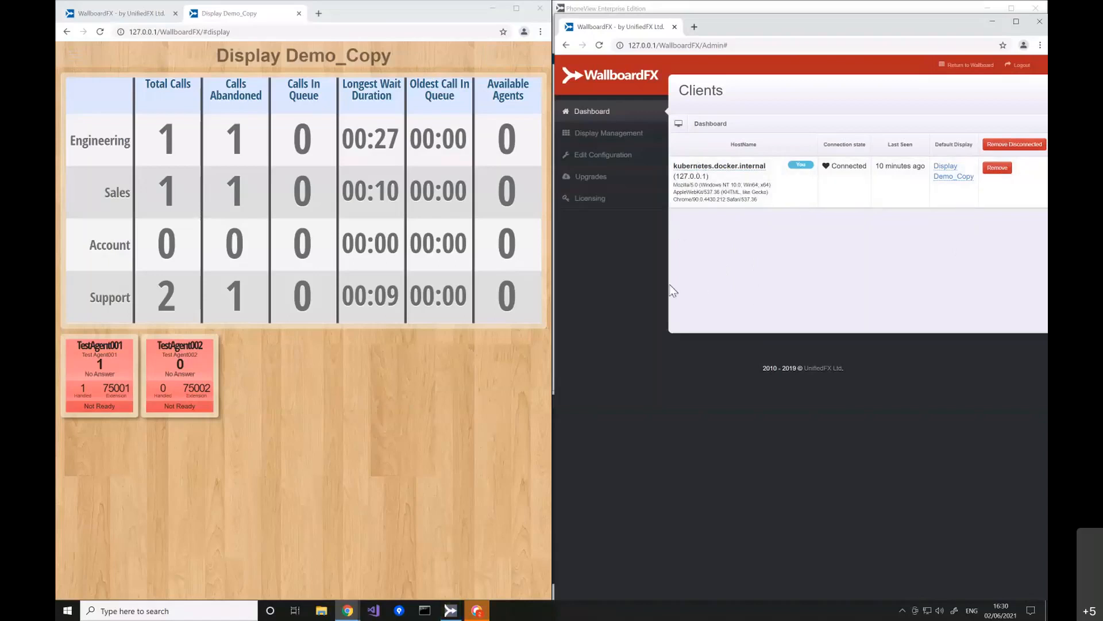
# Switch to PhoneView and review the model and registration status filters applied to the listed phones
pyautogui.click(227, 12)
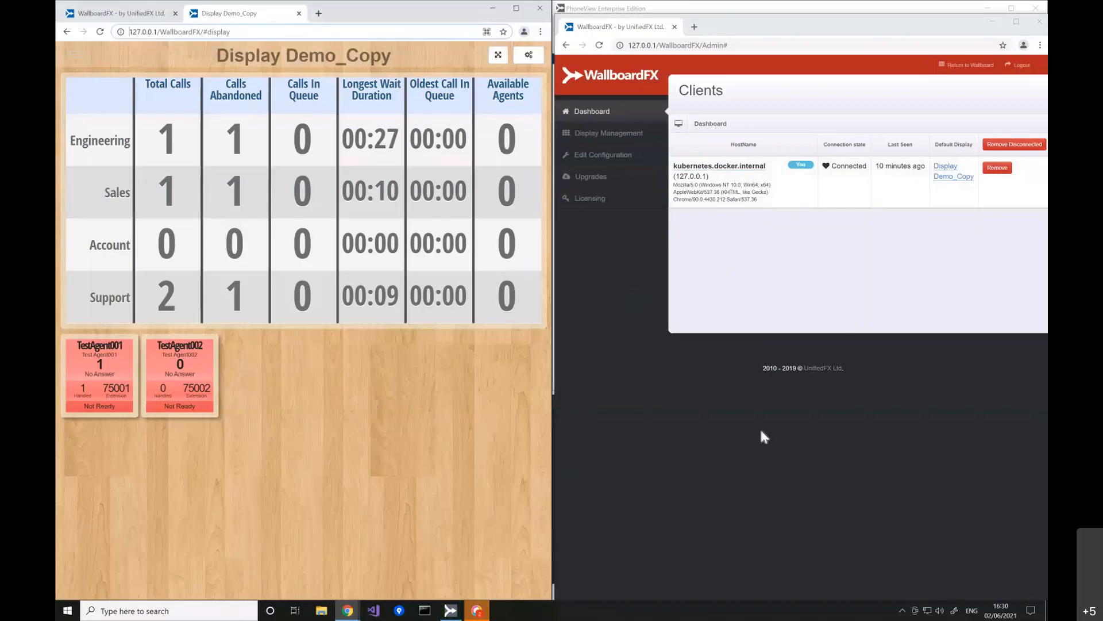
pyautogui.click(994, 24)
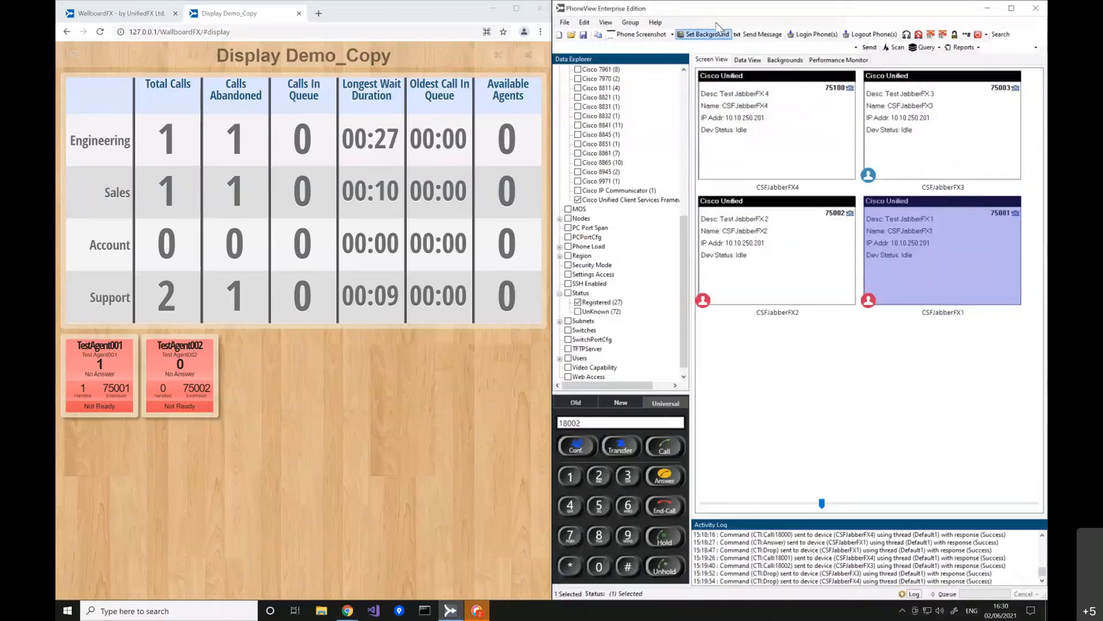
pyautogui.moveTo(689, 249); pyautogui.dragTo(692, 92)
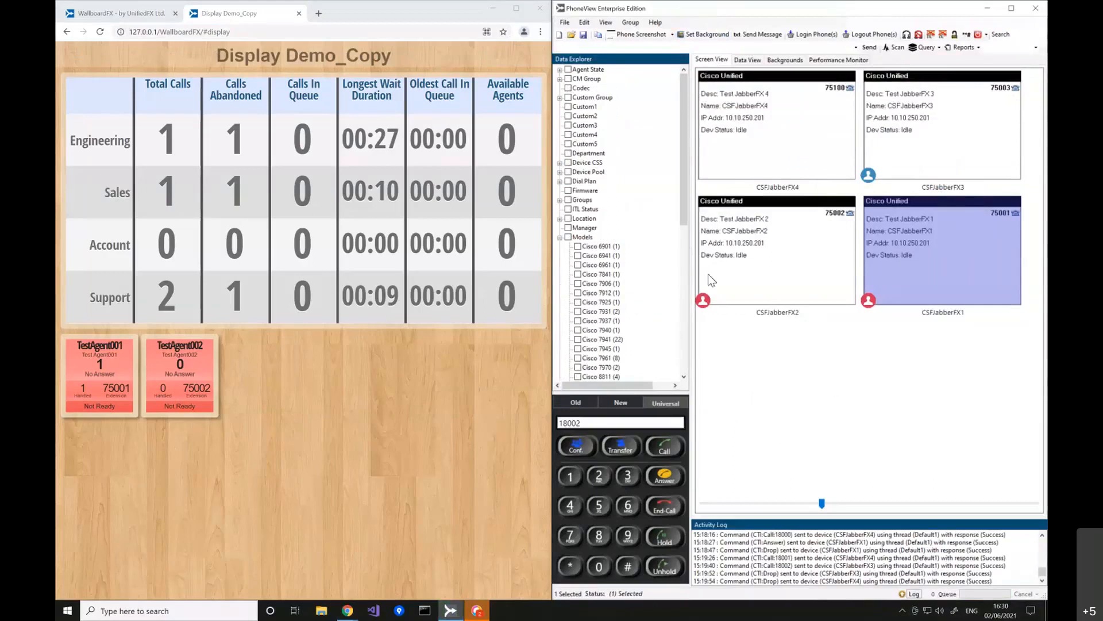
pyautogui.scroll(-8, 684, 177)
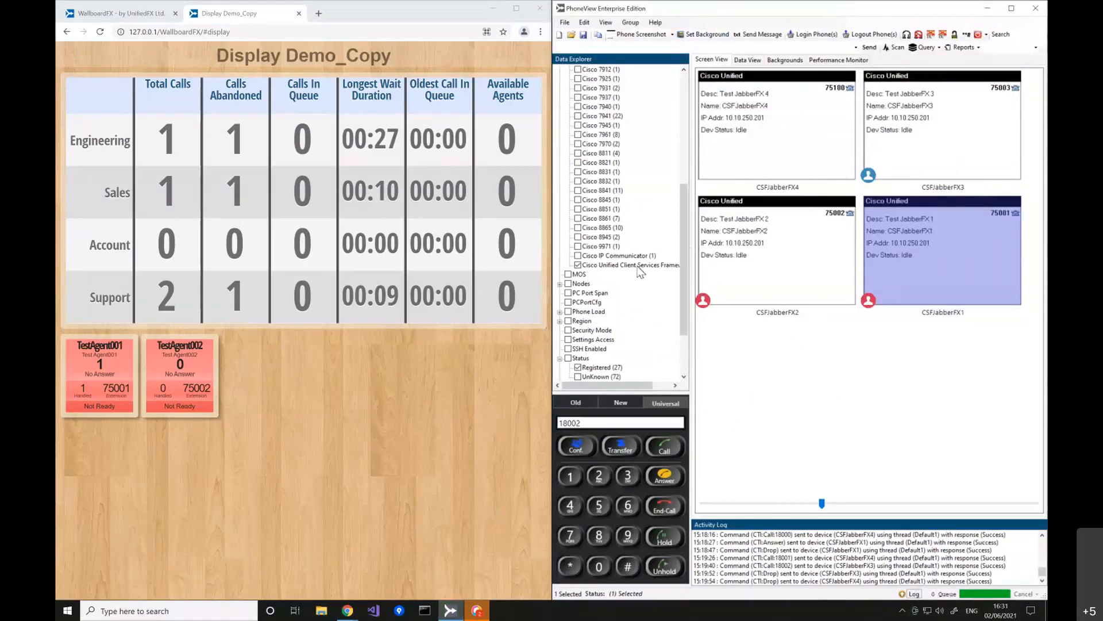
pyautogui.moveTo(685, 259); pyautogui.dragTo(682, 299)
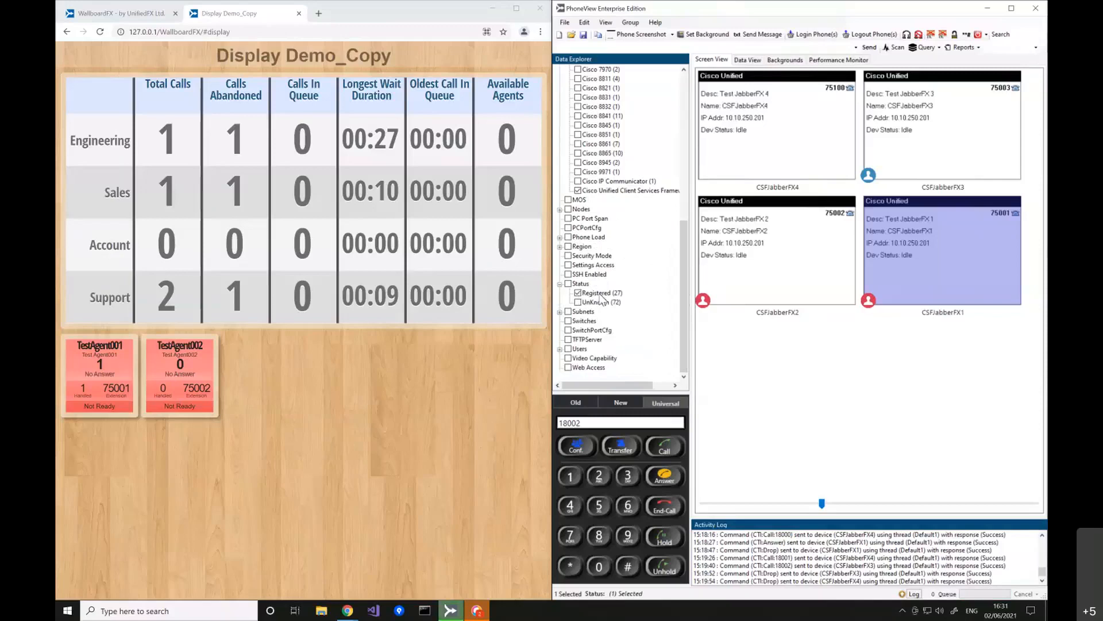
pyautogui.click(792, 339)
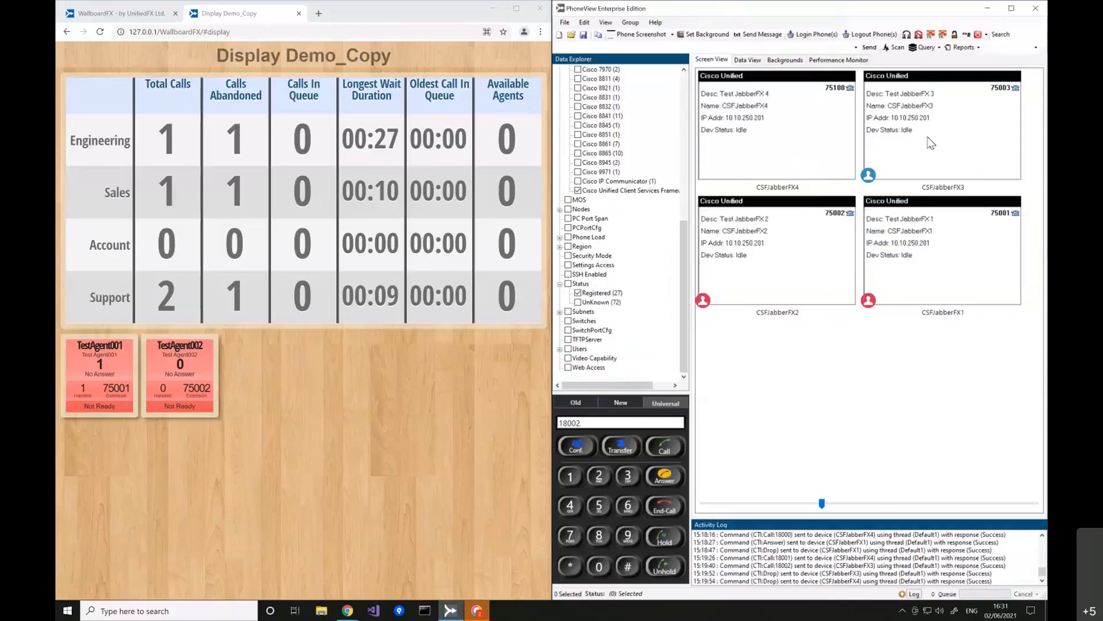
# Review the actions available for the CSFJabberFX3 phone and highlight all four listed phones
pyautogui.rightClick(917, 152)
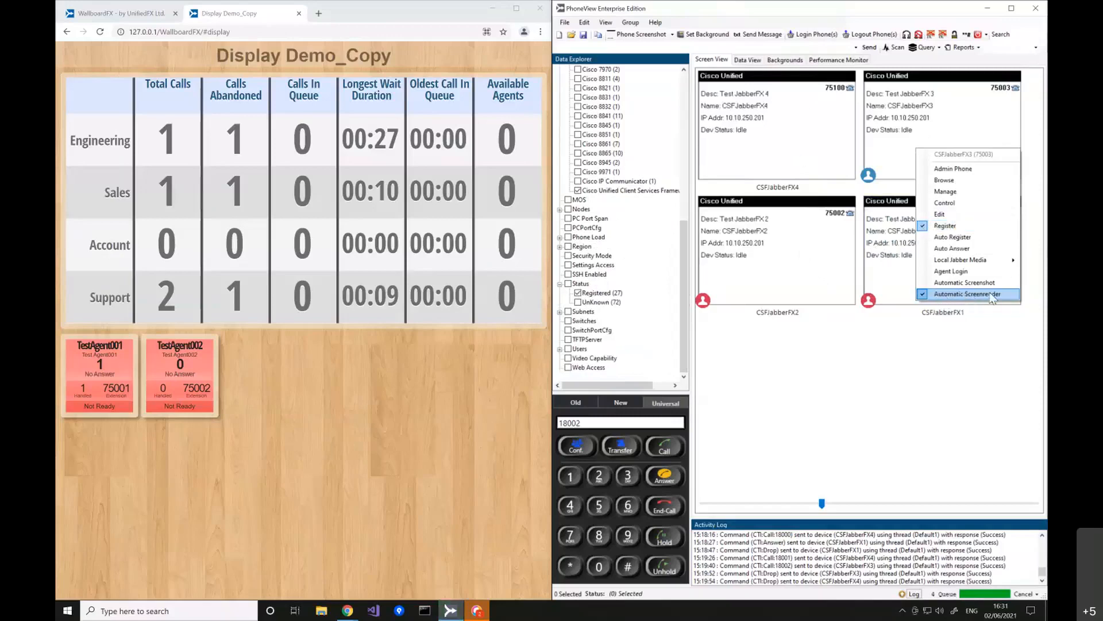
pyautogui.click(888, 141)
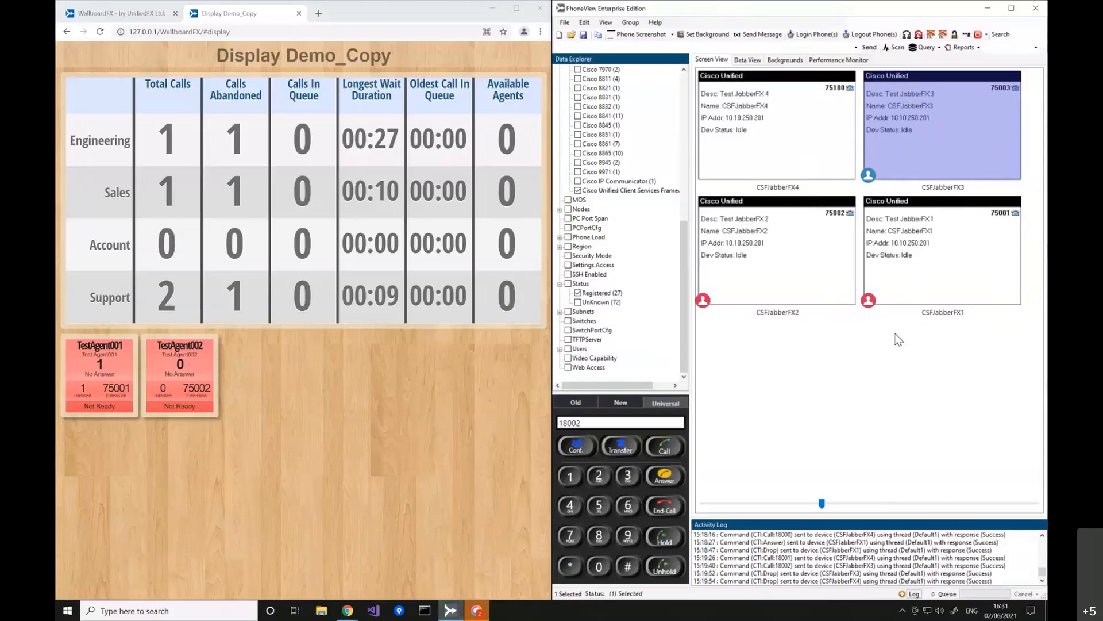
pyautogui.moveTo(786, 351); pyautogui.dragTo(934, 131)
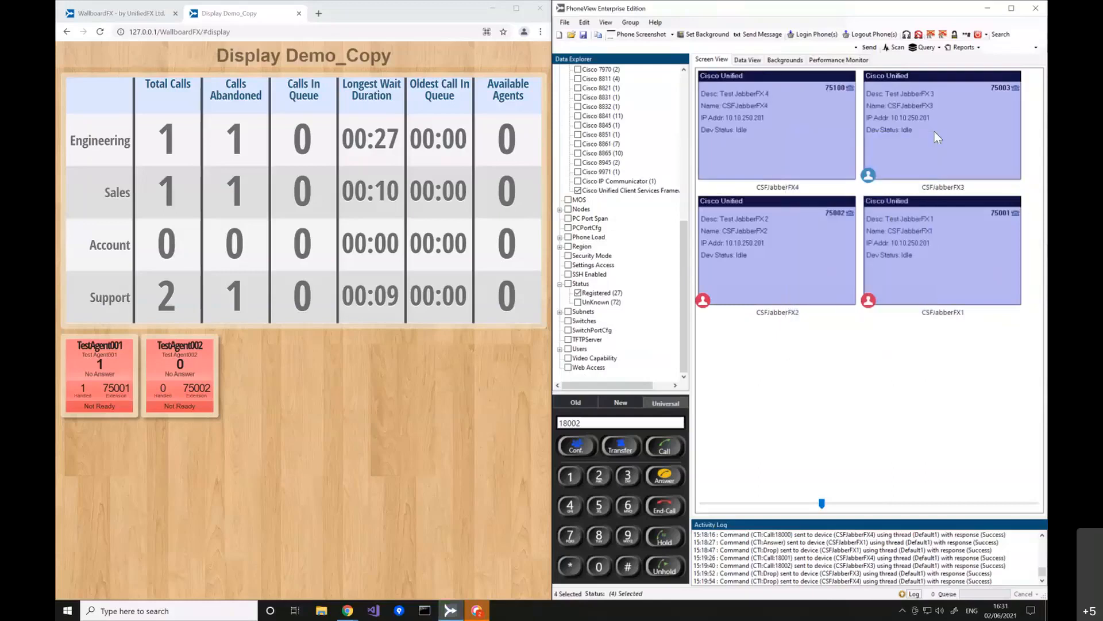
pyautogui.click(912, 365)
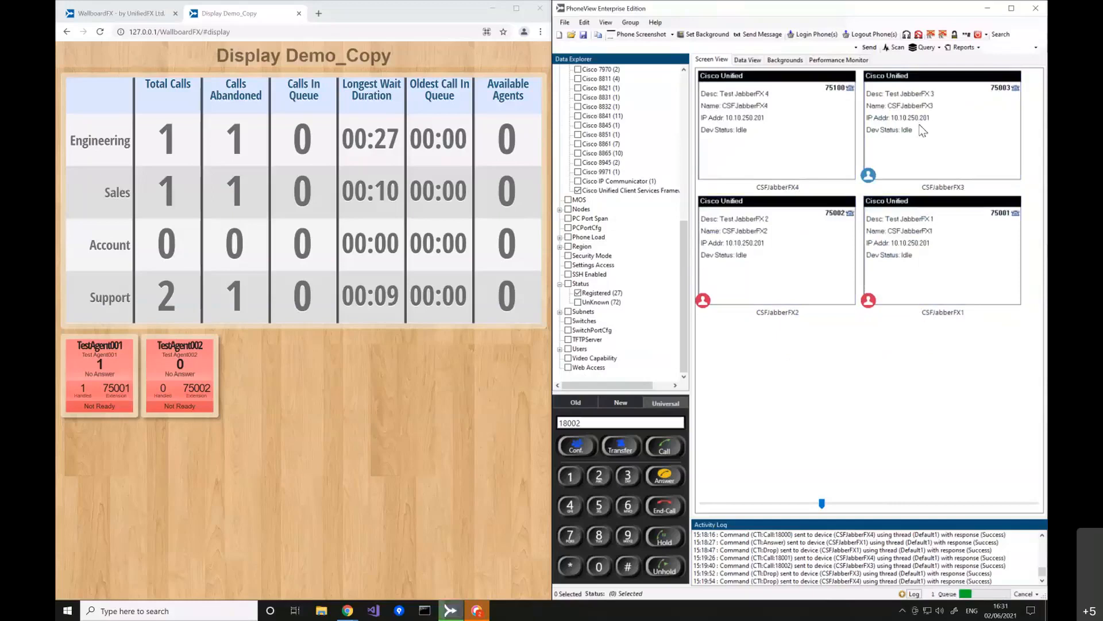
# Compare the actions available for the CSFJabberFX1, CSFJabberFX2 and CSFJabberFX4 phones
pyautogui.rightClick(913, 242)
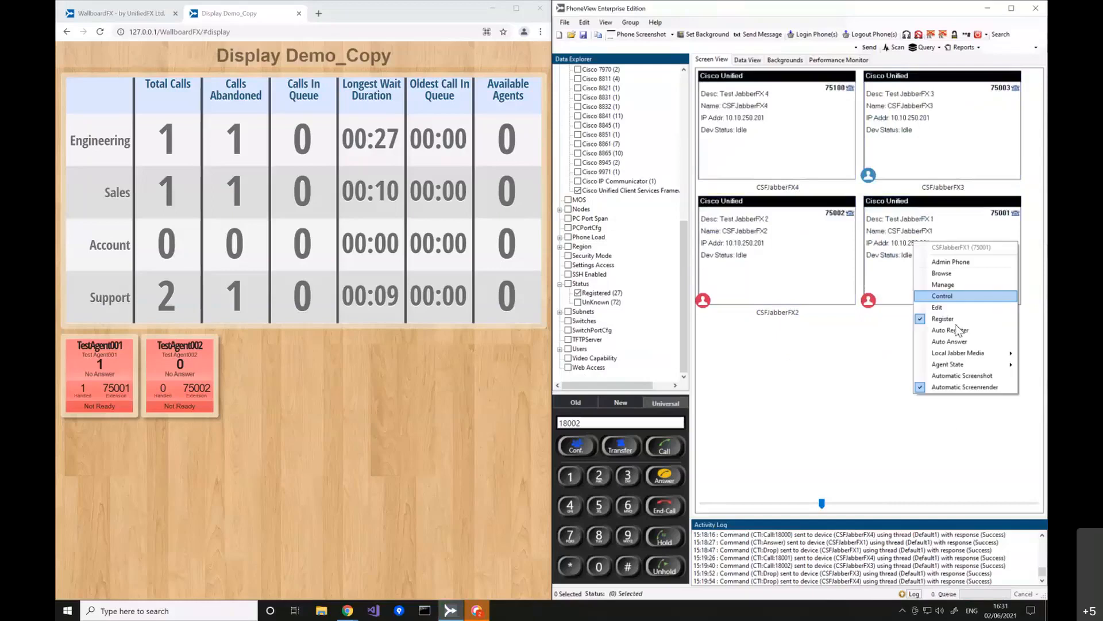
pyautogui.rightClick(791, 277)
pyautogui.rightClick(766, 143)
pyautogui.click(816, 401)
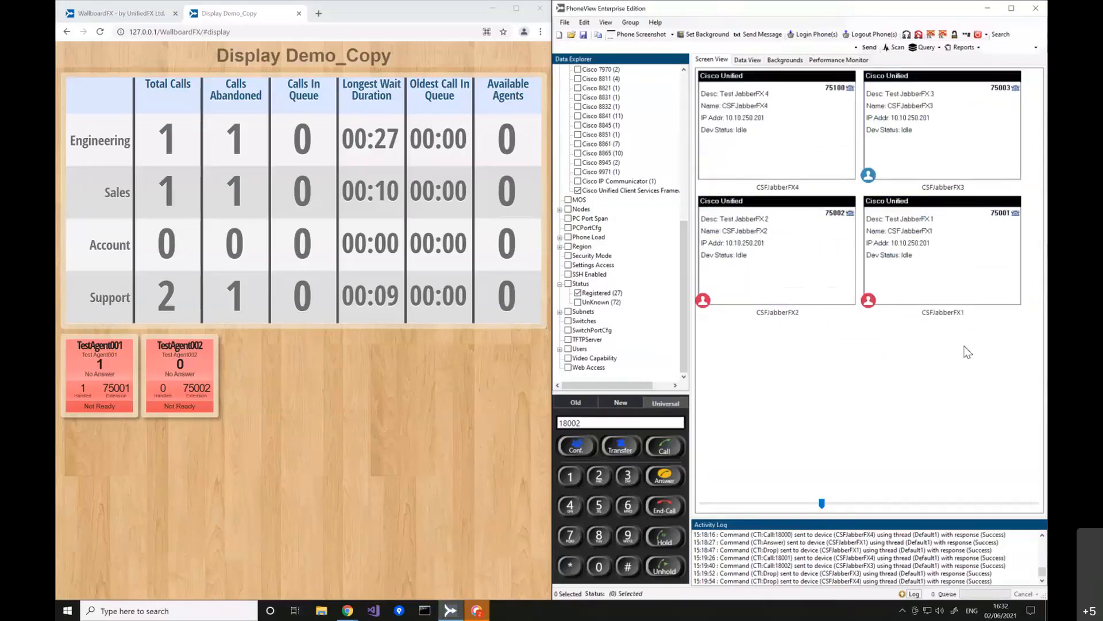
# Set the agent state of the CSFJabberFX1 phone to Ready
pyautogui.moveTo(967, 347); pyautogui.dragTo(796, 244)
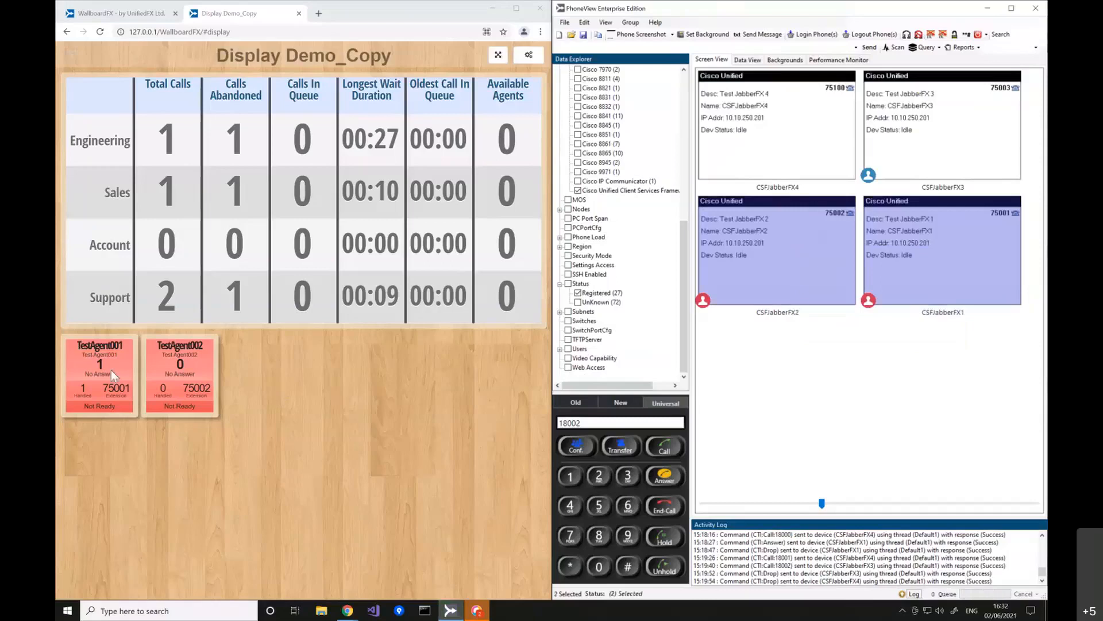
pyautogui.click(868, 327)
pyautogui.rightClick(935, 262)
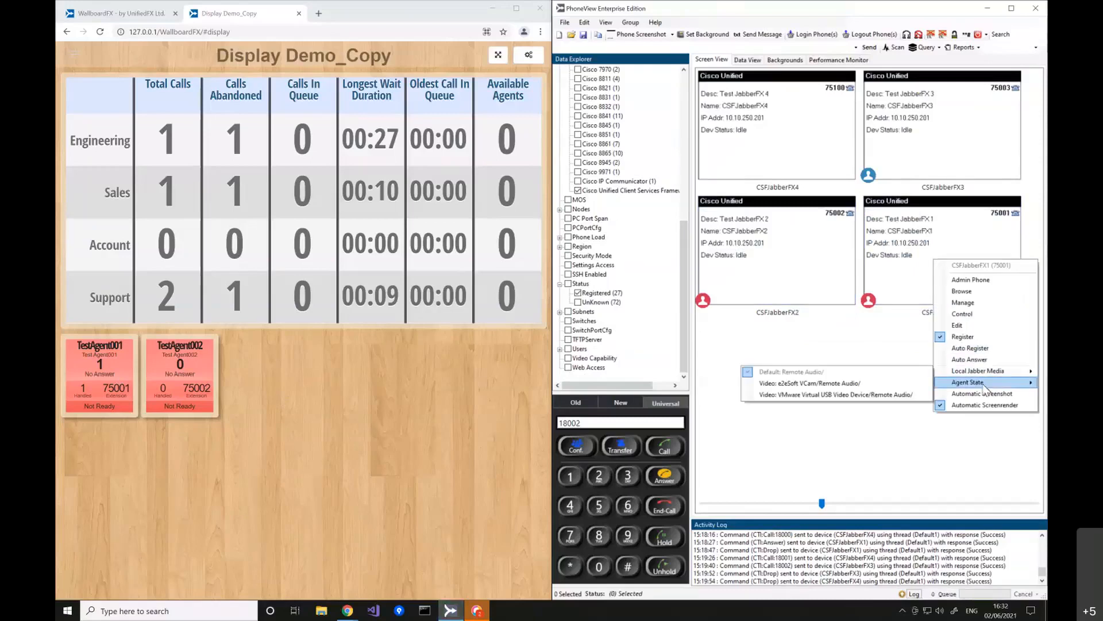
pyautogui.moveTo(976, 385)
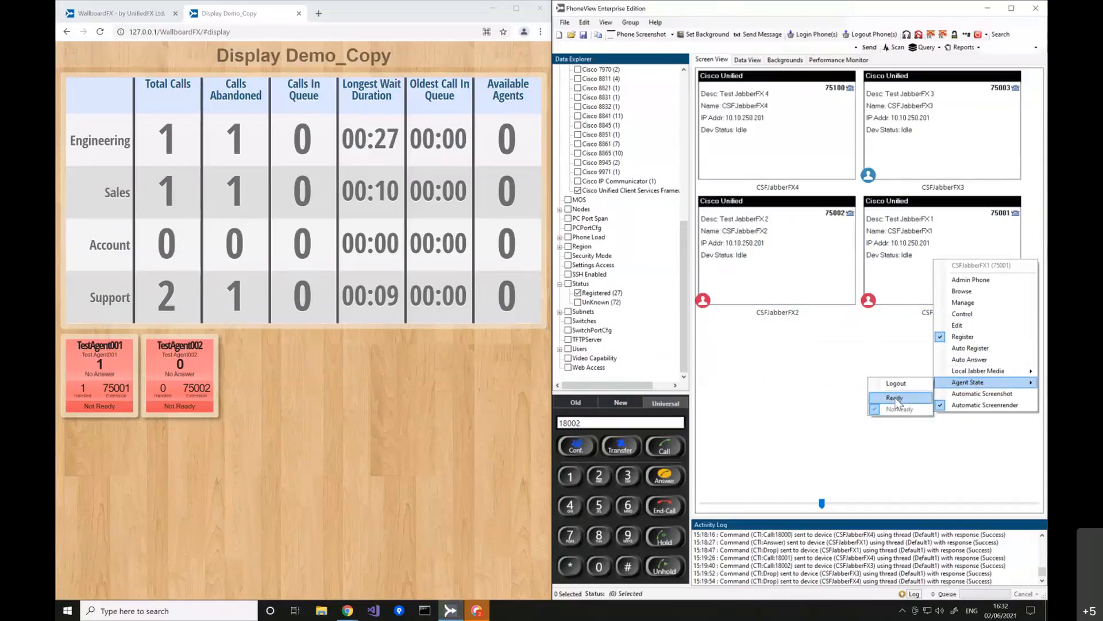
pyautogui.click(897, 401)
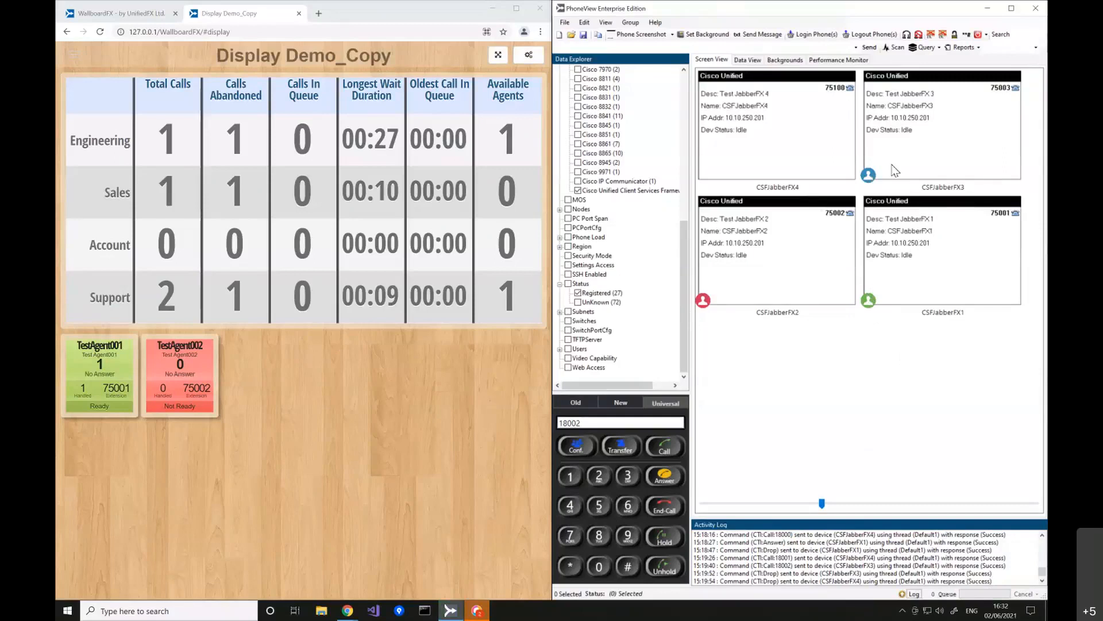
# Review the agent login option of the CSFJabberFX3 phone and compare its agent status with CSFJabberFX1 and CSFJabberFX2
pyautogui.click(931, 147)
pyautogui.rightClick(912, 137)
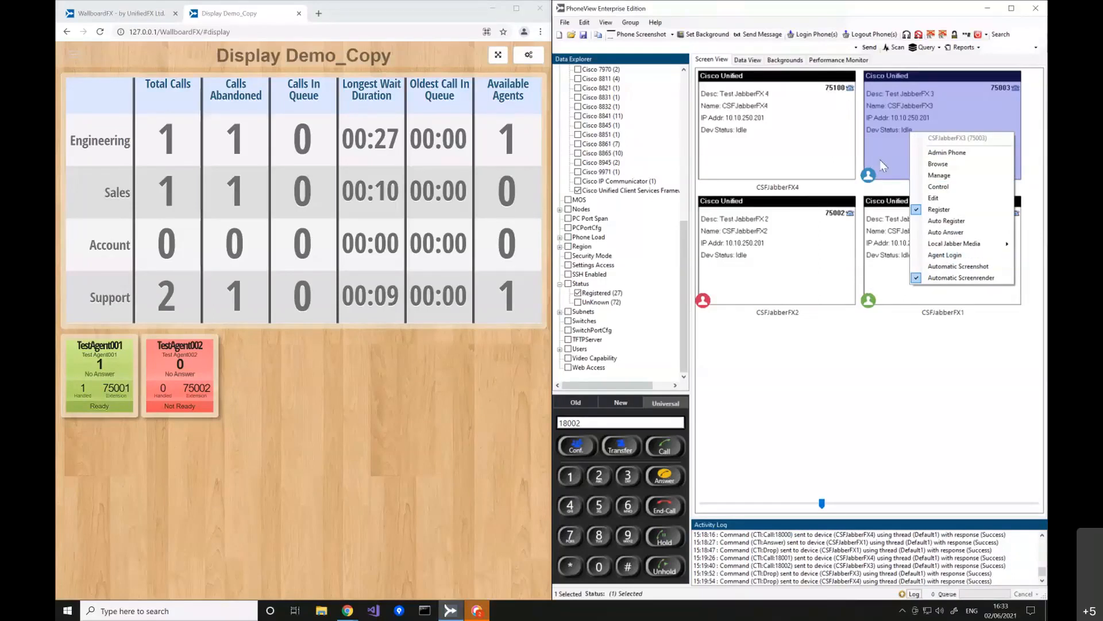
pyautogui.click(941, 256)
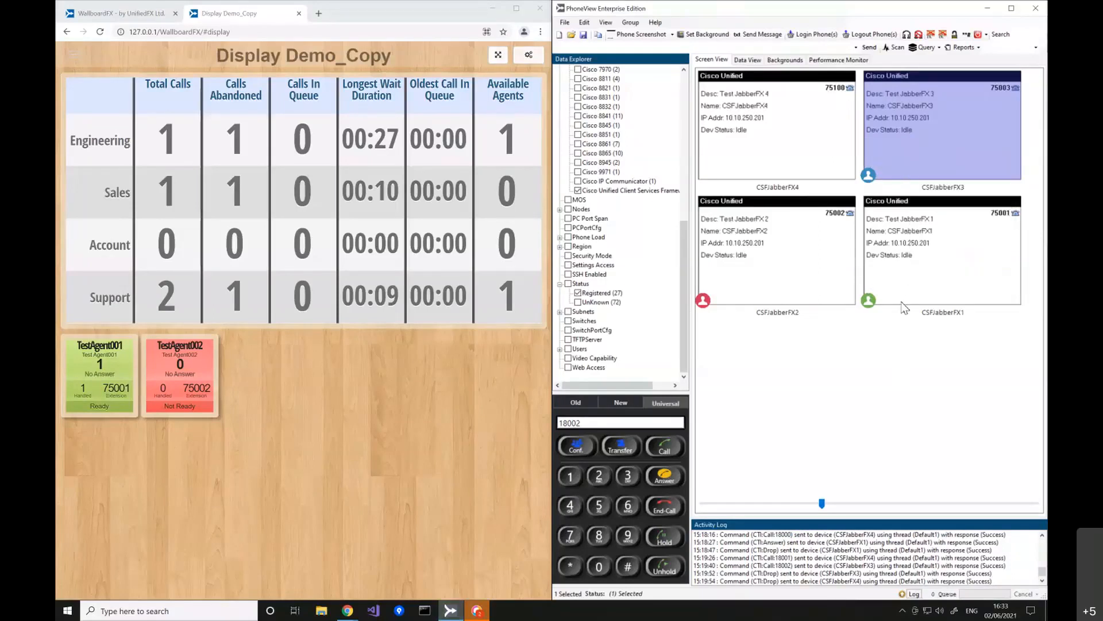
pyautogui.click(881, 301)
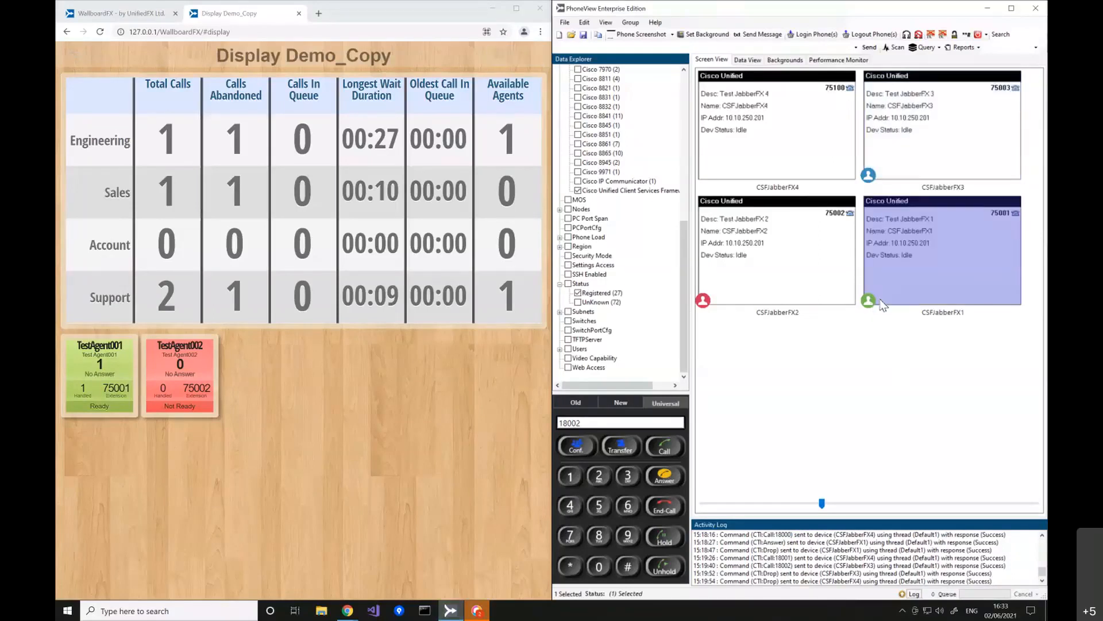
pyautogui.click(767, 287)
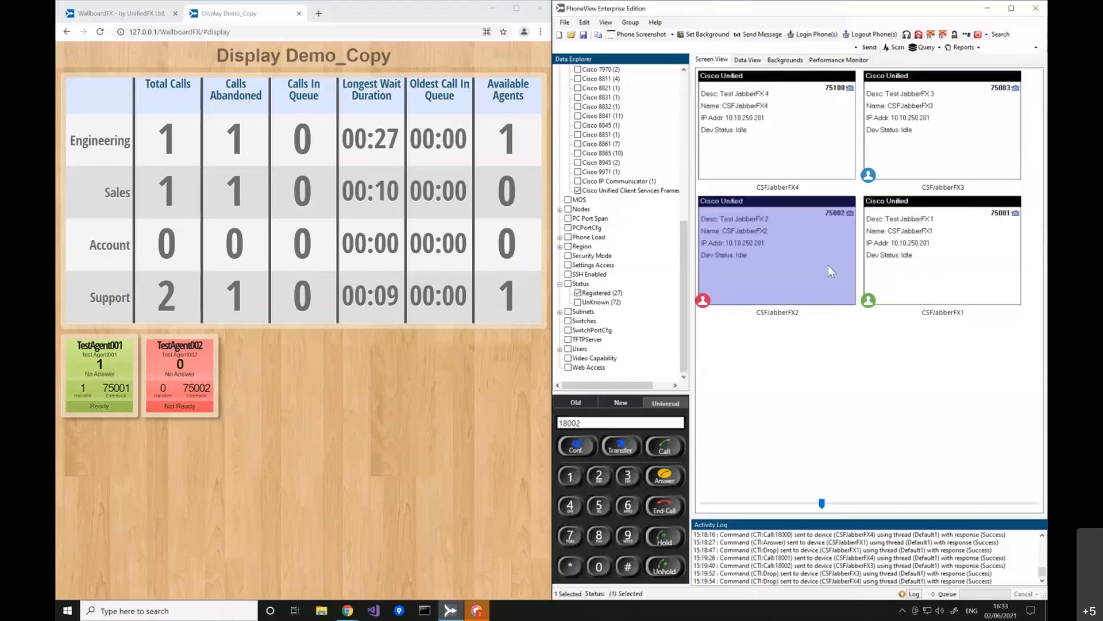
# Select the CSFJabberFX4 phone and compare the Old, New and Universal keypad layouts available for controlling it
pyautogui.click(781, 132)
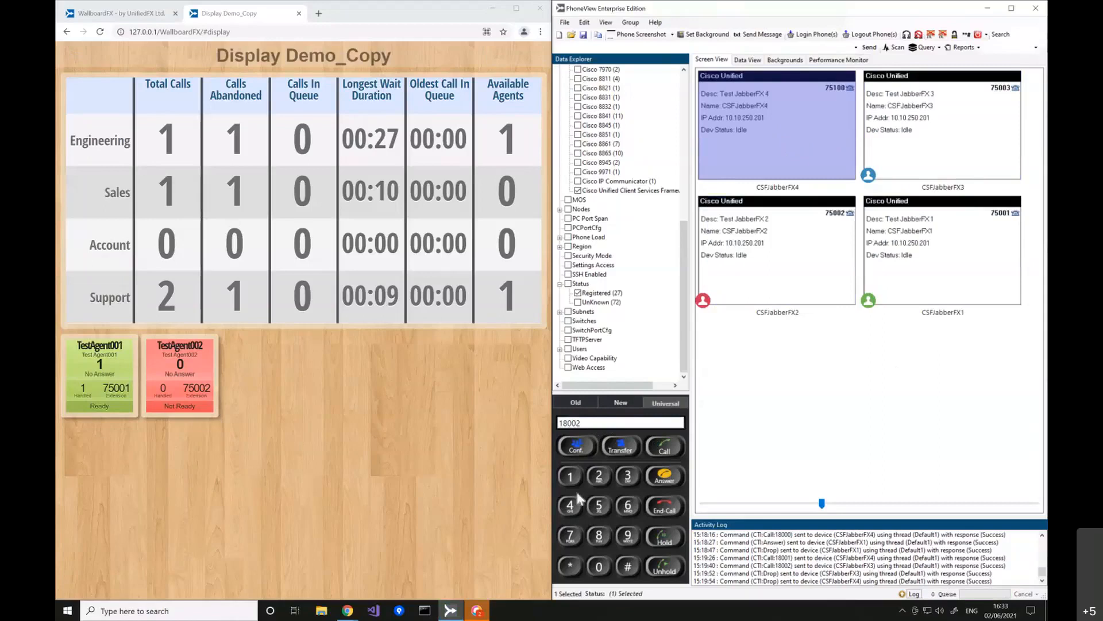
pyautogui.click(624, 403)
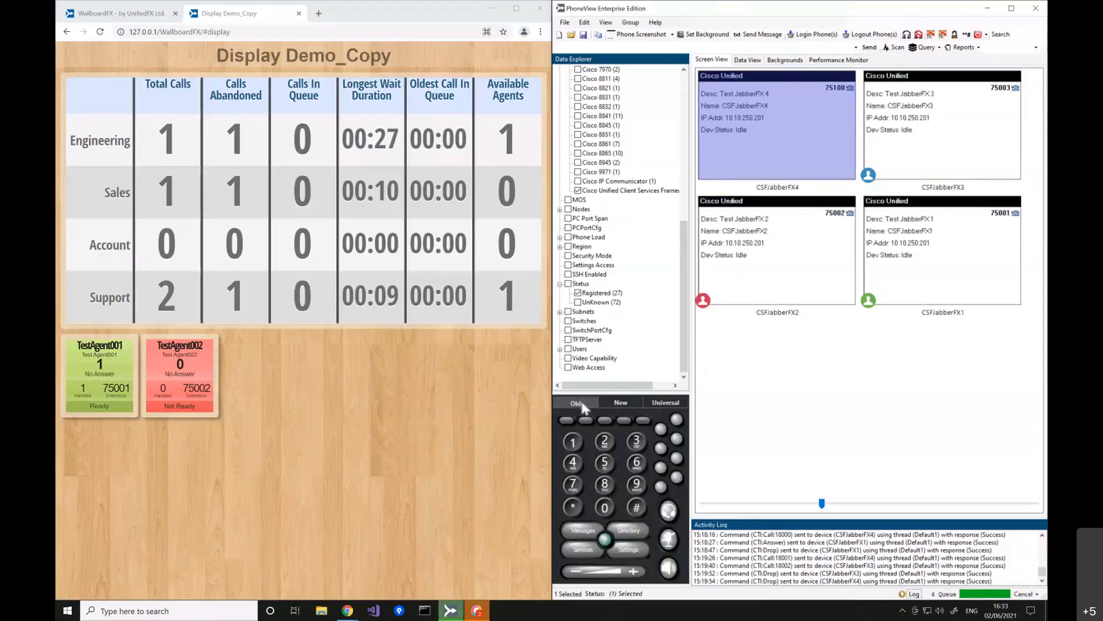
pyautogui.click(665, 403)
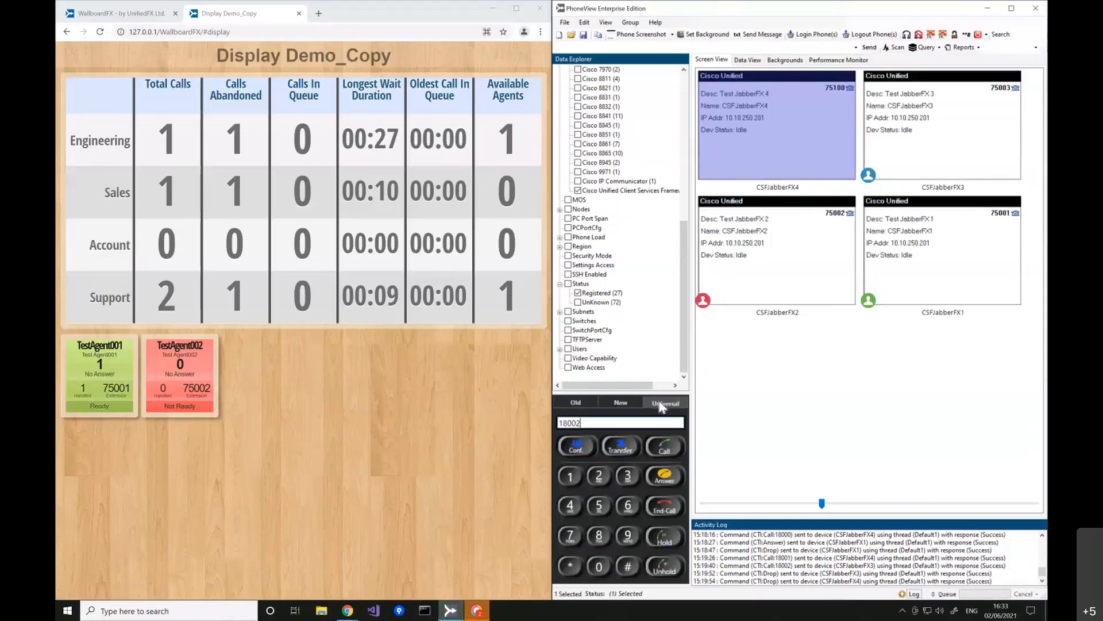
pyautogui.click(577, 404)
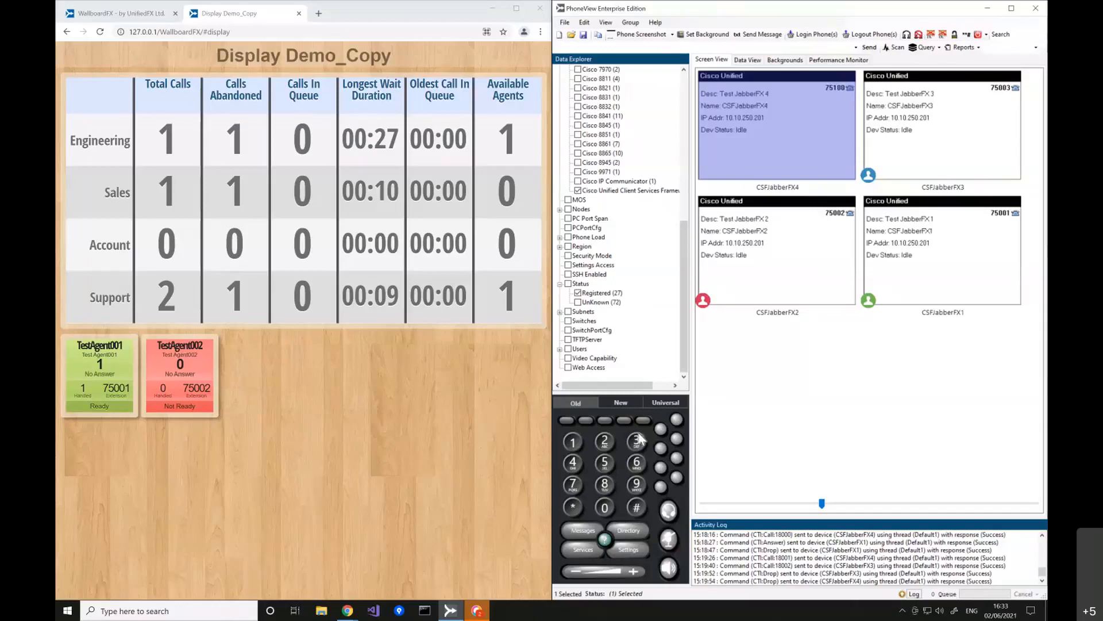
pyautogui.click(621, 402)
pyautogui.click(650, 404)
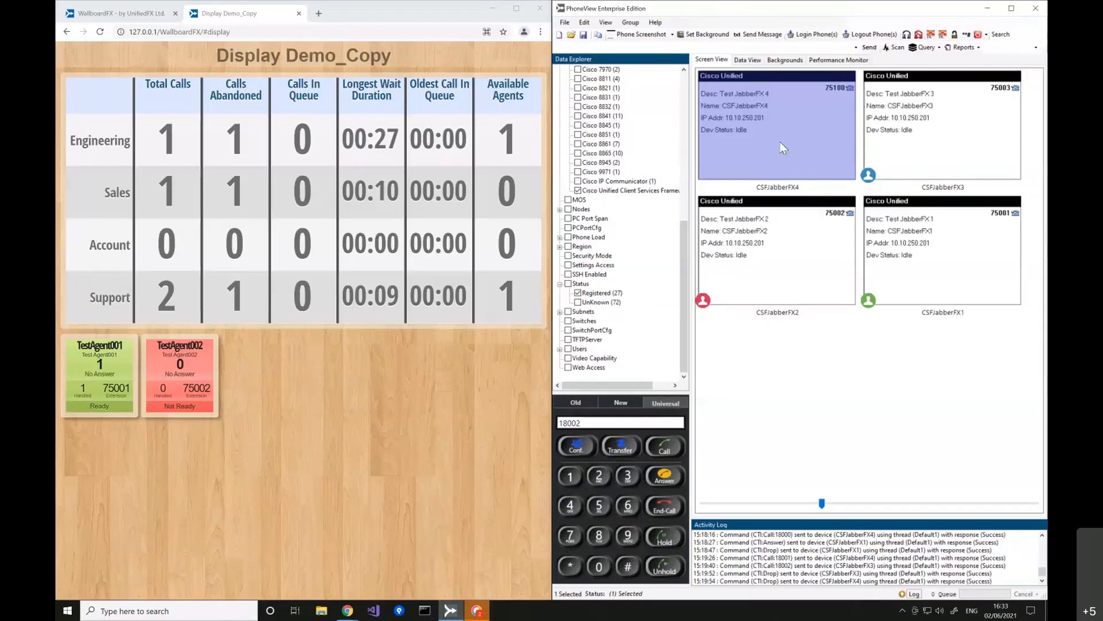
# Highlight each of the four phones individually, and all four together, to show which ones the keypad can control
pyautogui.click(914, 125)
pyautogui.click(918, 233)
pyautogui.click(787, 244)
pyautogui.click(789, 111)
pyautogui.click(922, 142)
pyautogui.moveTo(787, 393); pyautogui.dragTo(947, 87)
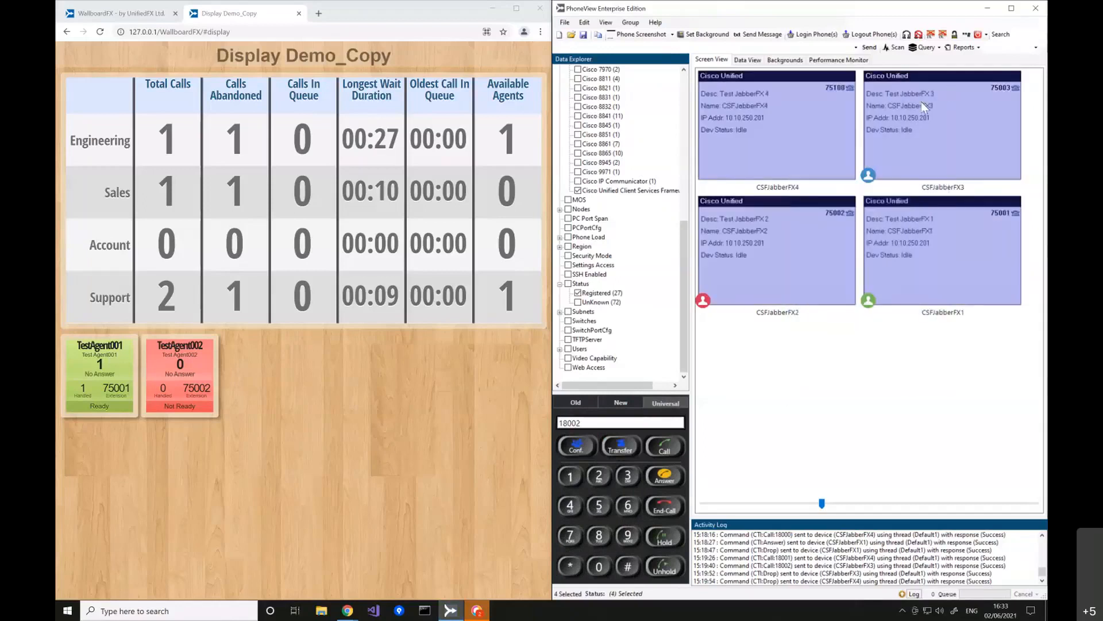
# Place a call from the CSFJabberFX4 phone to the queue extension 18000
pyautogui.click(789, 155)
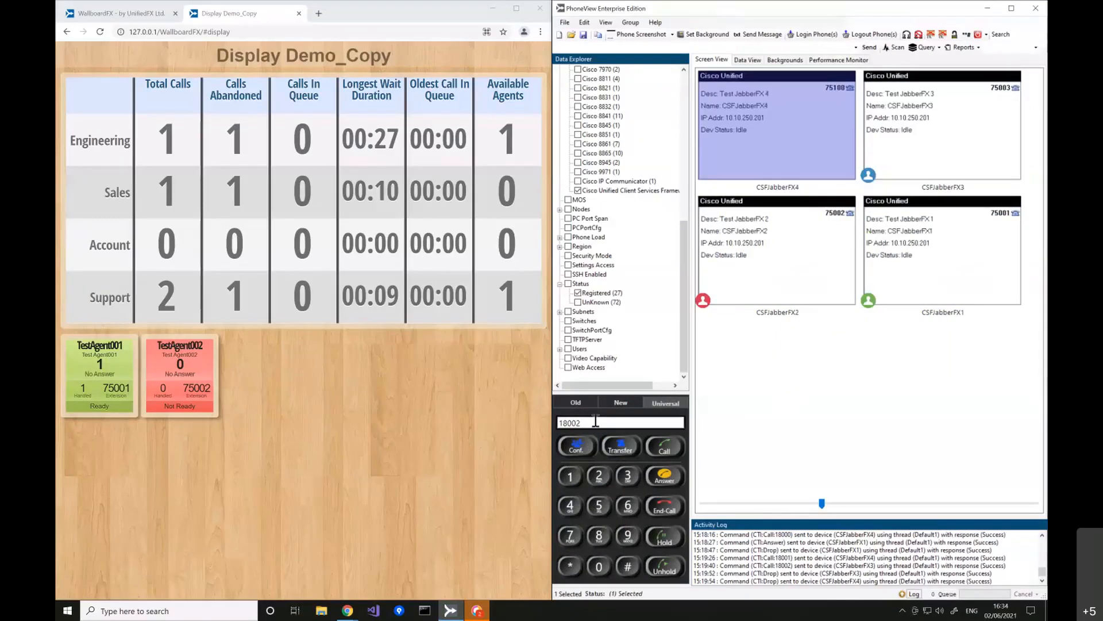
pyautogui.moveTo(587, 423); pyautogui.dragTo(526, 424)
pyautogui.press('BackSpace')
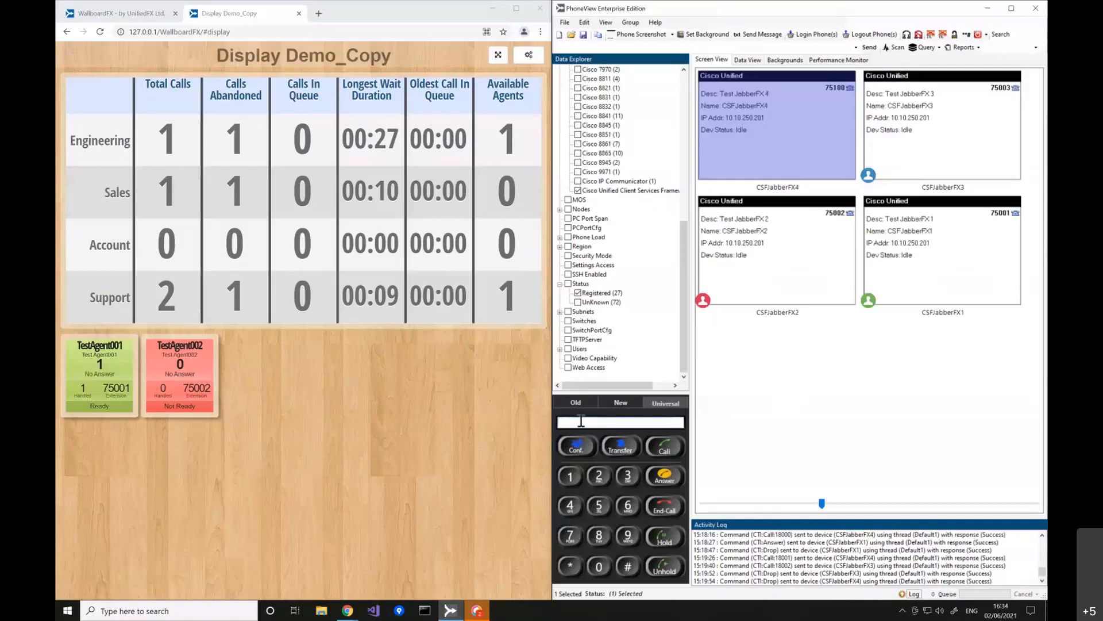
pyautogui.write('18000')
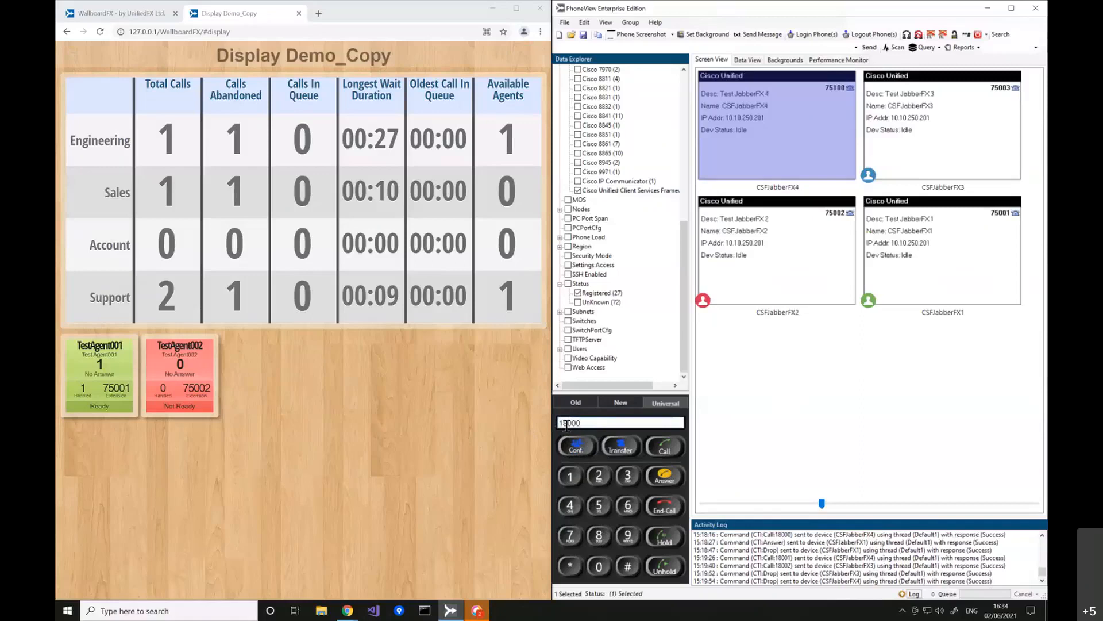
pyautogui.click(665, 450)
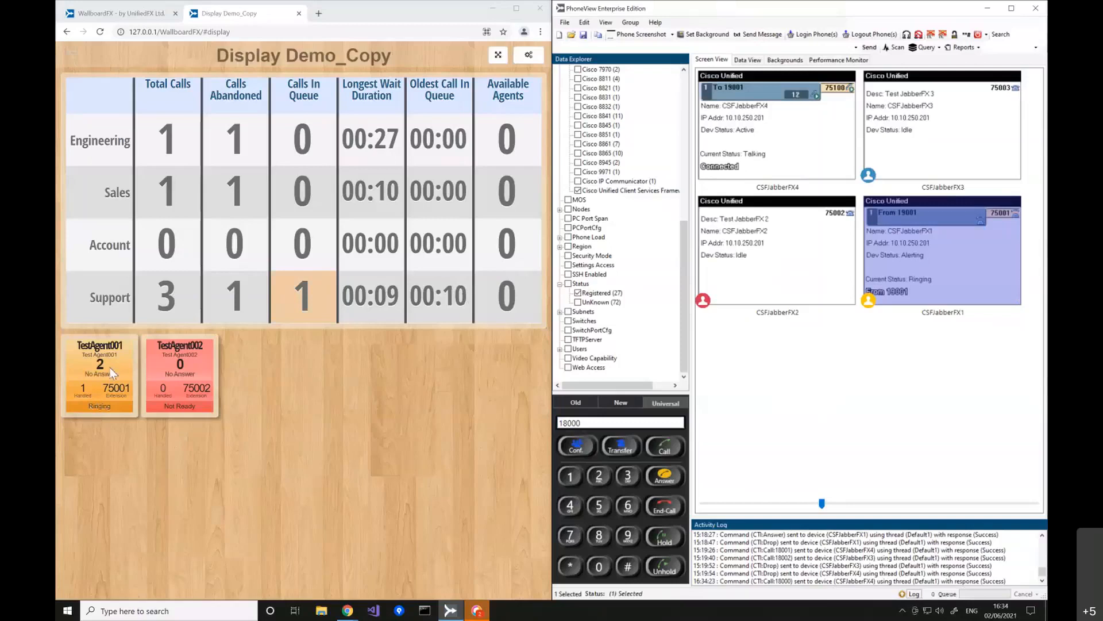
# Return the CSFJabberFX1 agent to Ready and answer the queued call on that phone
pyautogui.rightClick(904, 244)
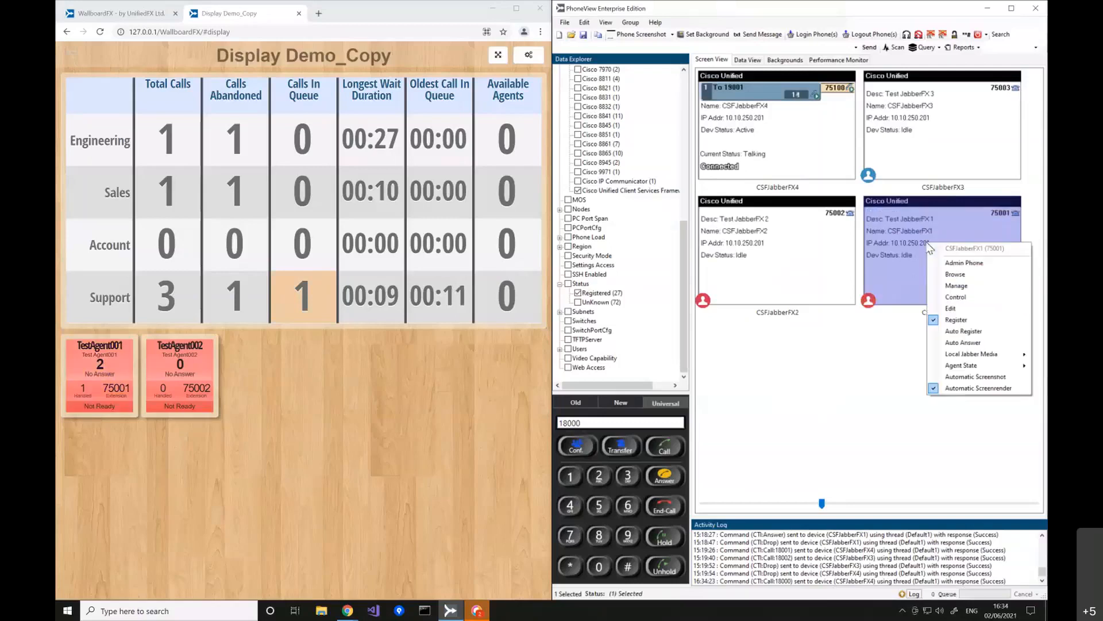
pyautogui.click(888, 267)
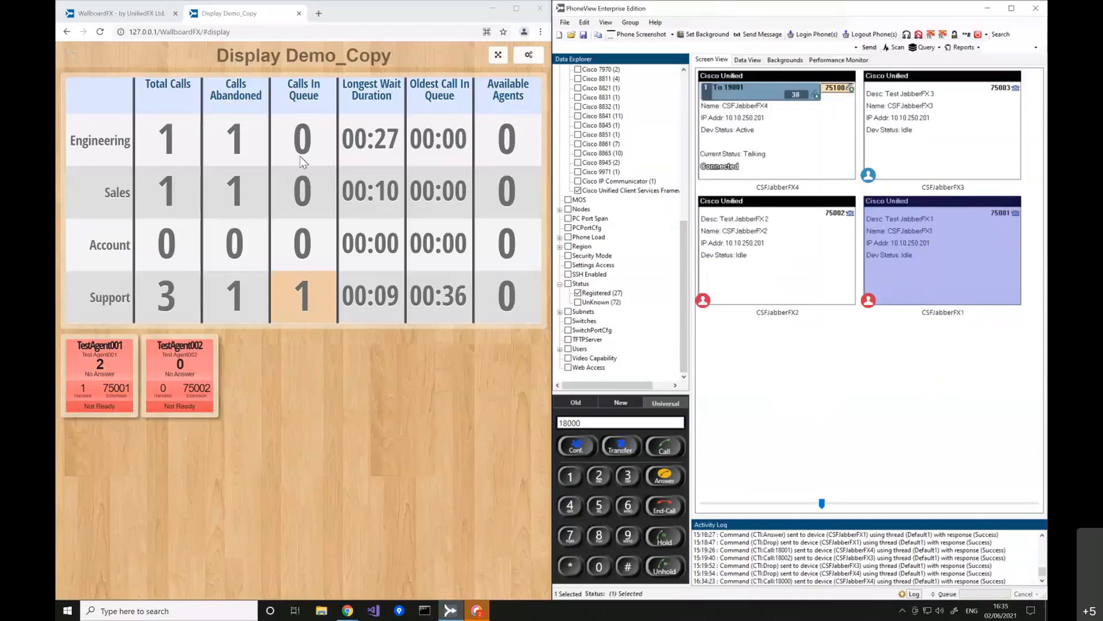
pyautogui.rightClick(900, 268)
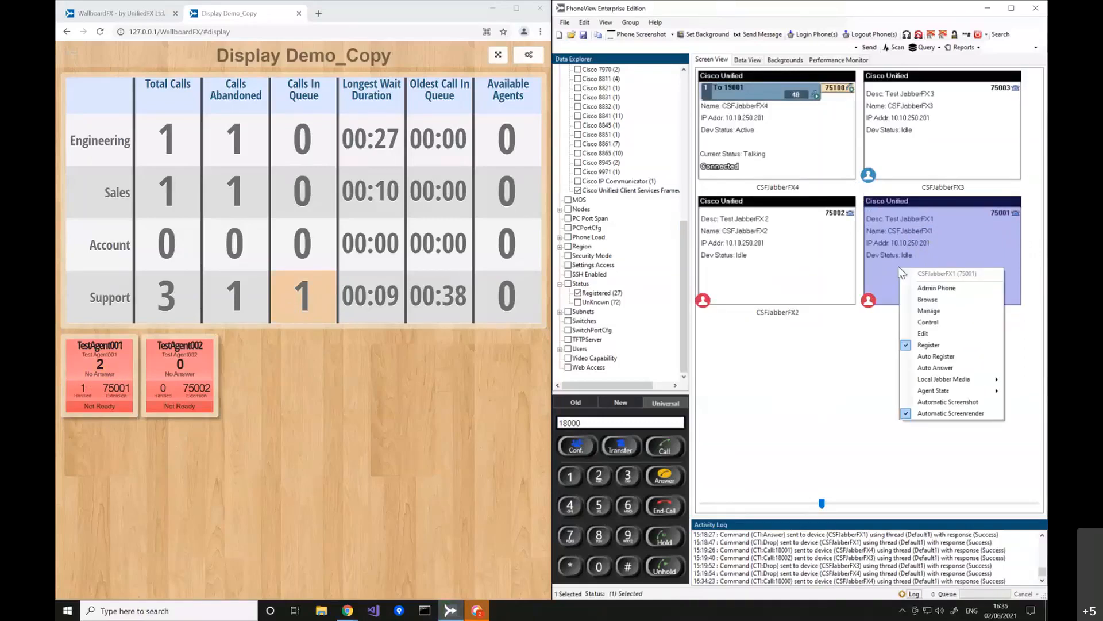
pyautogui.moveTo(943, 391)
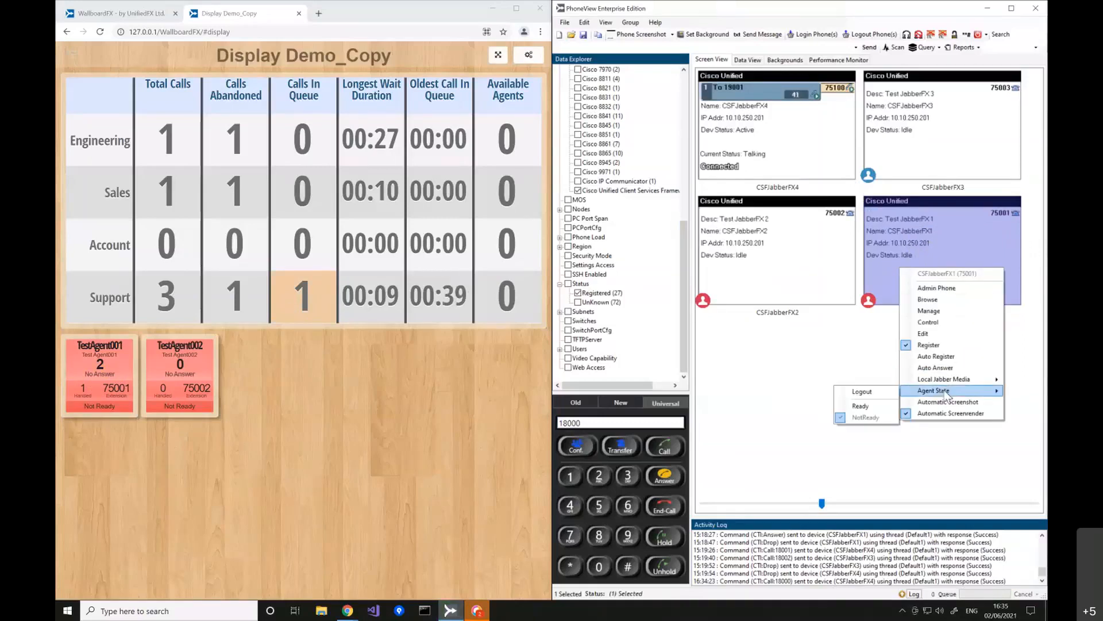
pyautogui.click(874, 406)
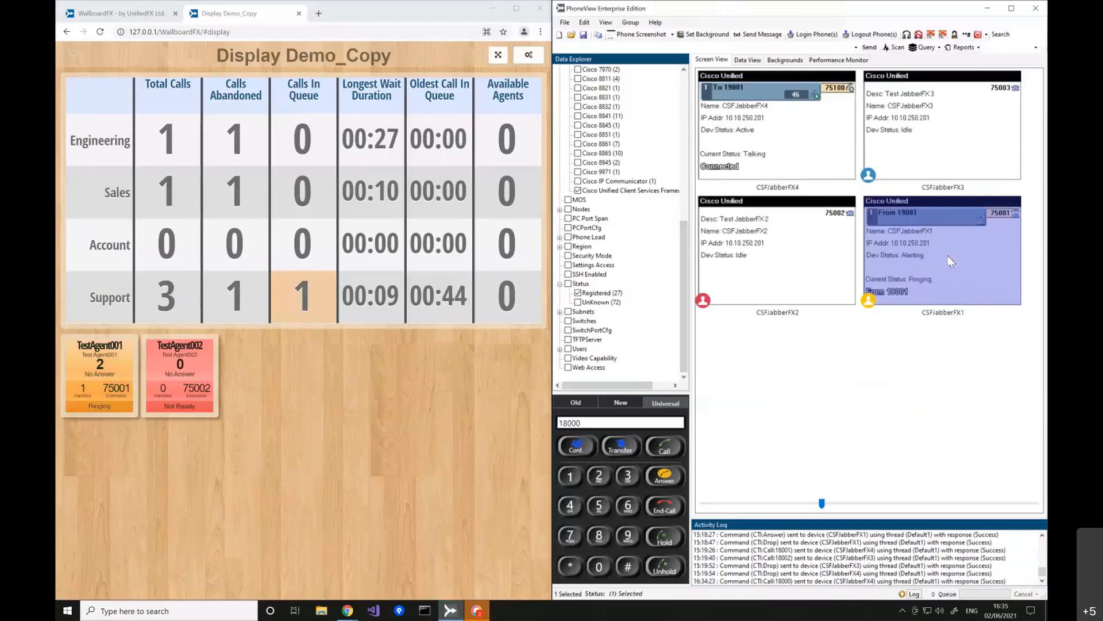
pyautogui.click(667, 477)
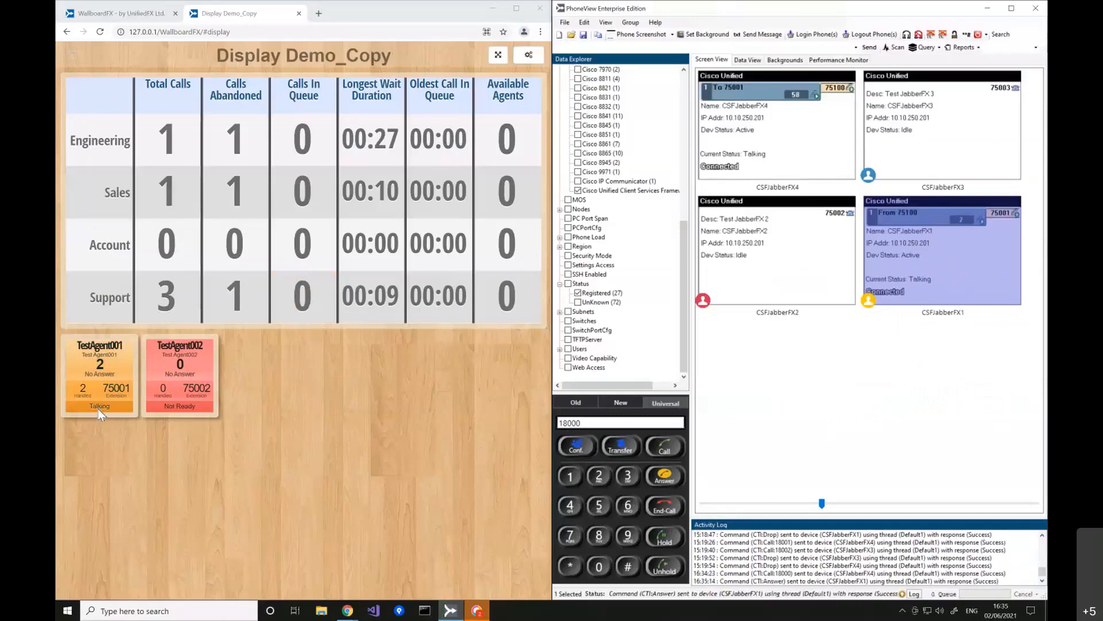
# End the active call from the CSFJabberFX4 phone
pyautogui.rightClick(932, 251)
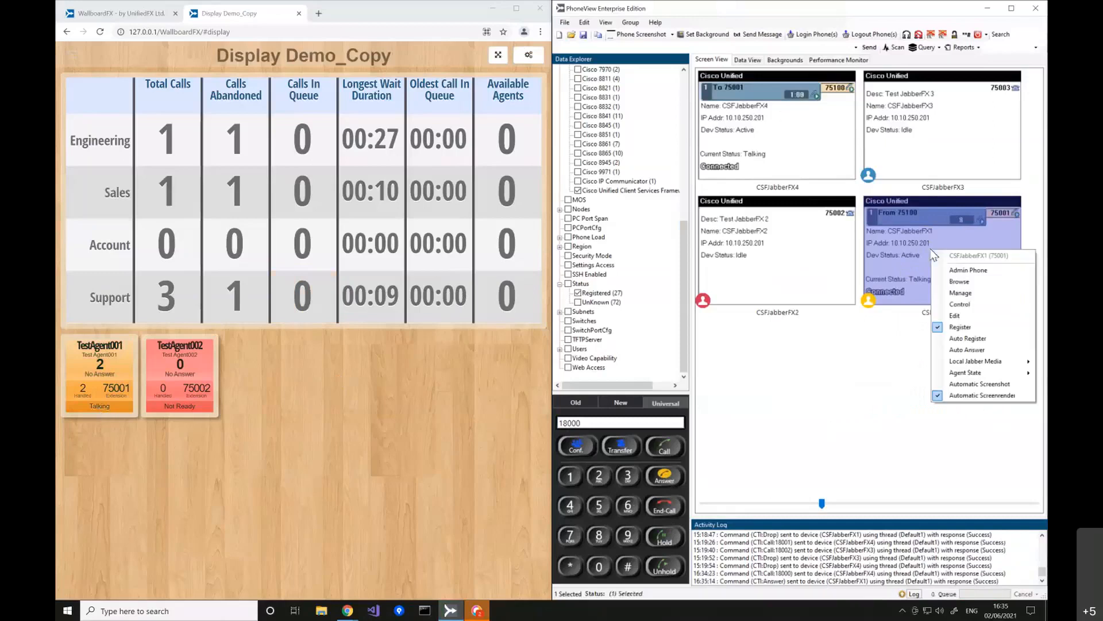
pyautogui.click(901, 252)
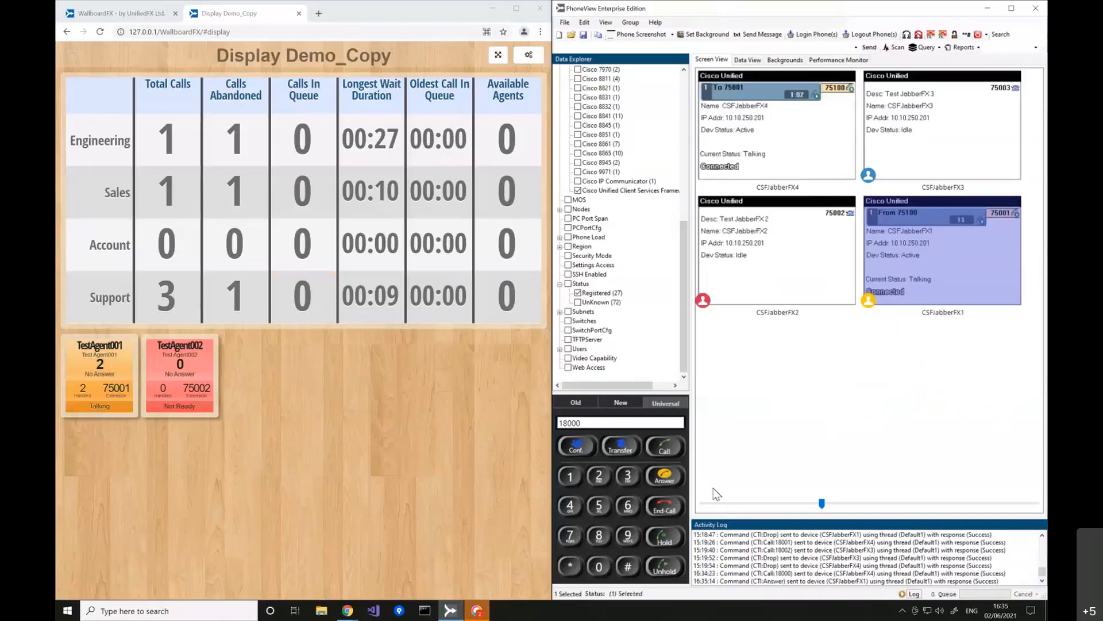
pyautogui.click(767, 145)
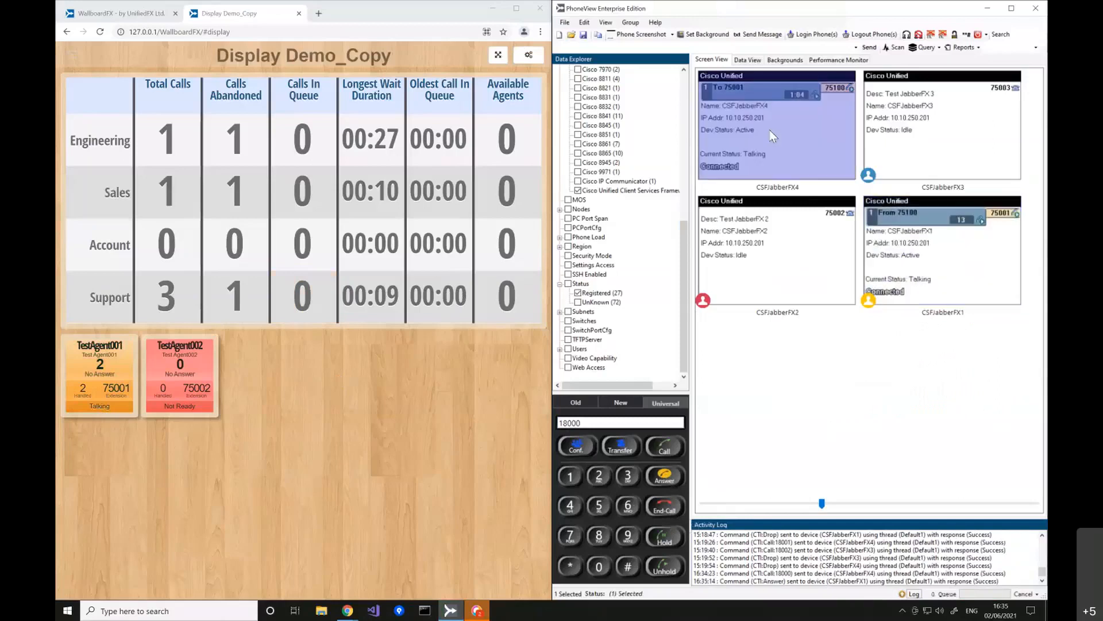
pyautogui.click(665, 508)
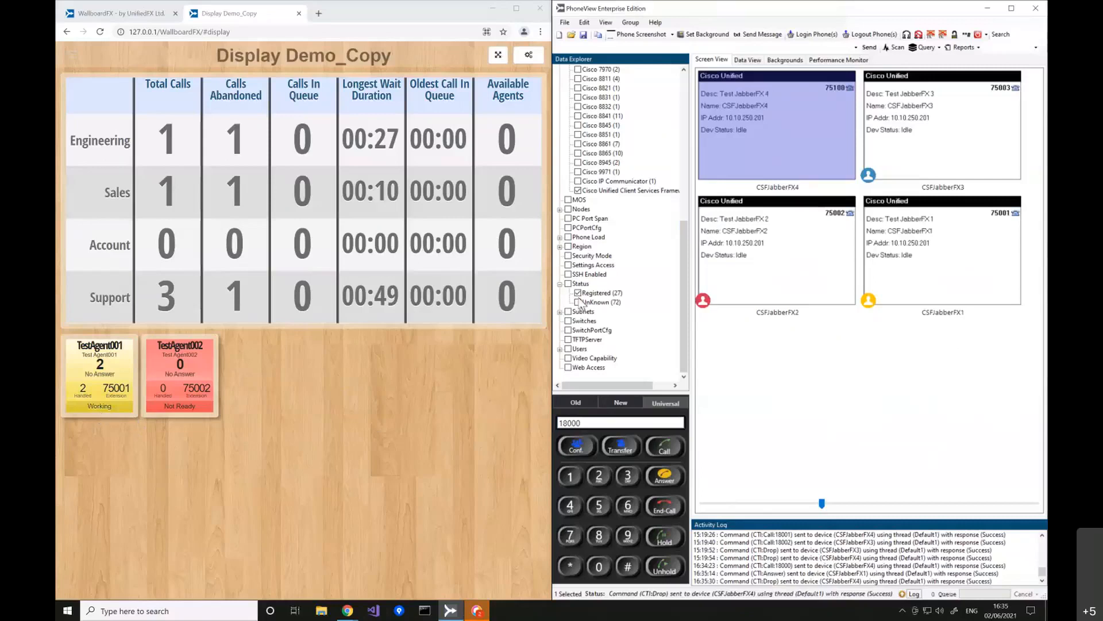
# Set the agent state of both the CSFJabberFX1 and CSFJabberFX2 phones to Ready
pyautogui.rightClick(928, 241)
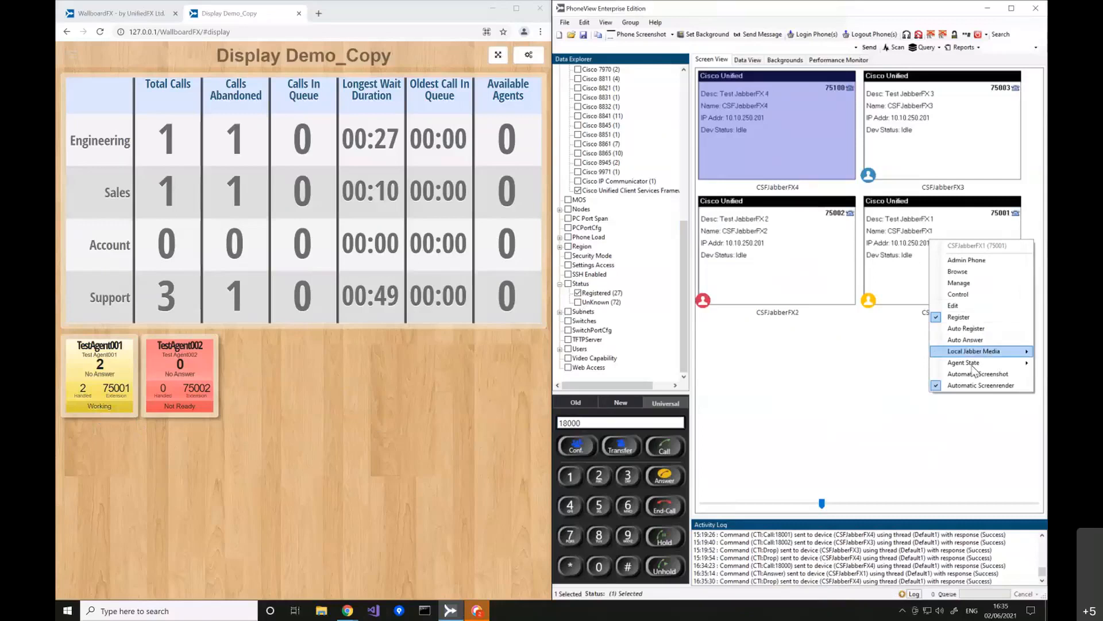
pyautogui.moveTo(973, 367)
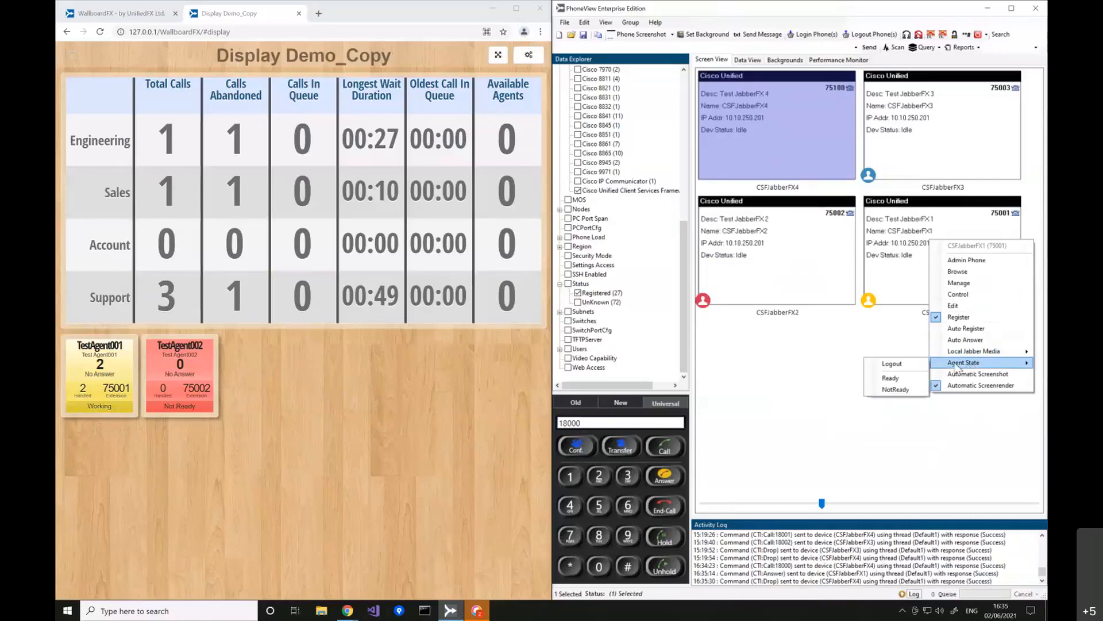
pyautogui.click(891, 378)
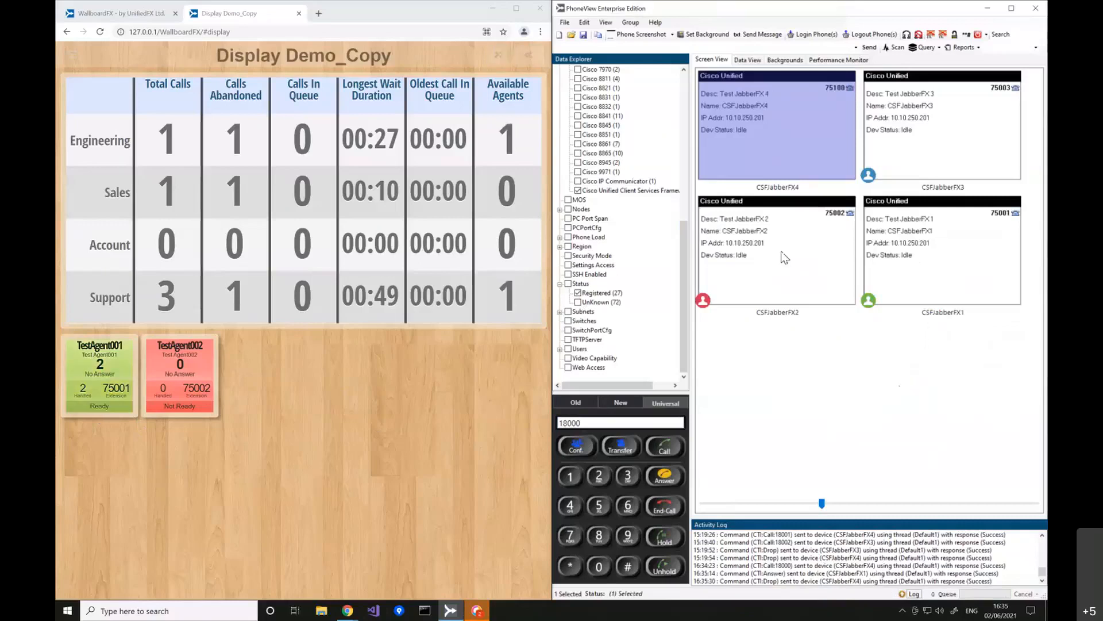
pyautogui.rightClick(782, 253)
pyautogui.moveTo(831, 375)
pyautogui.click(910, 391)
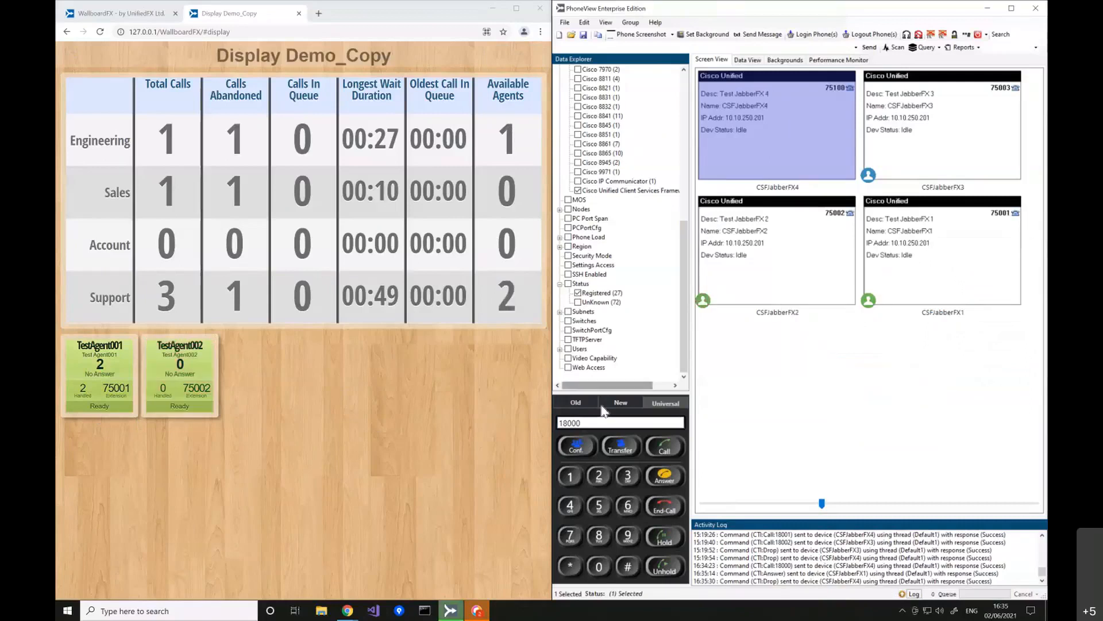
# Call the queue extension 18001 from the CSFJabberFX4 phone and select the ringing CSFJabberFX1 phone
pyautogui.click(595, 423)
pyautogui.press('BackSpace')
pyautogui.write('1')
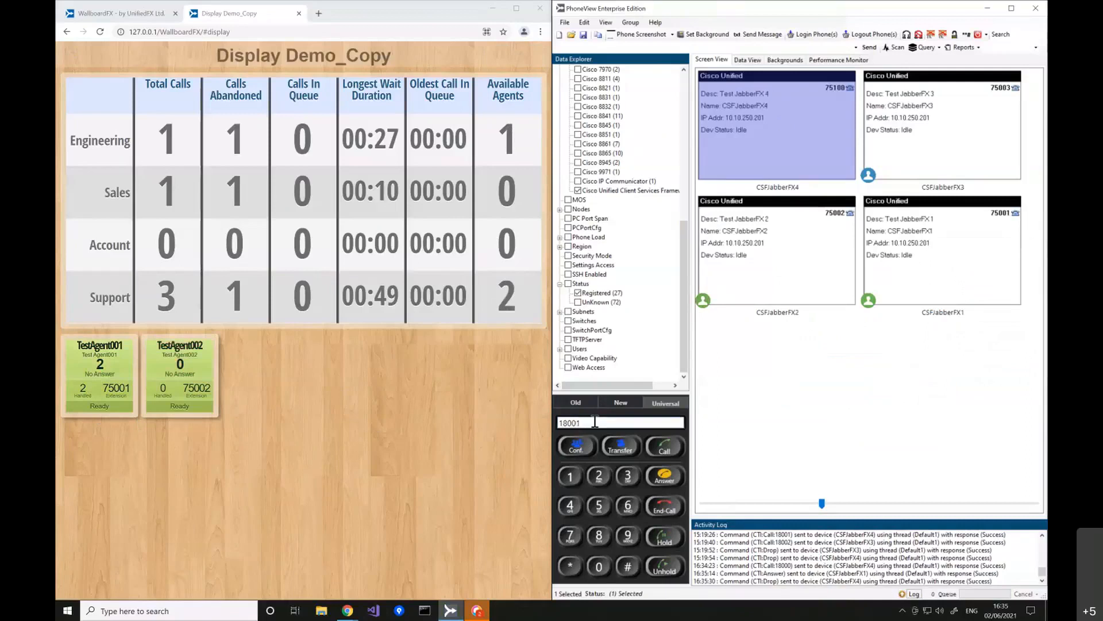
pyautogui.click(665, 451)
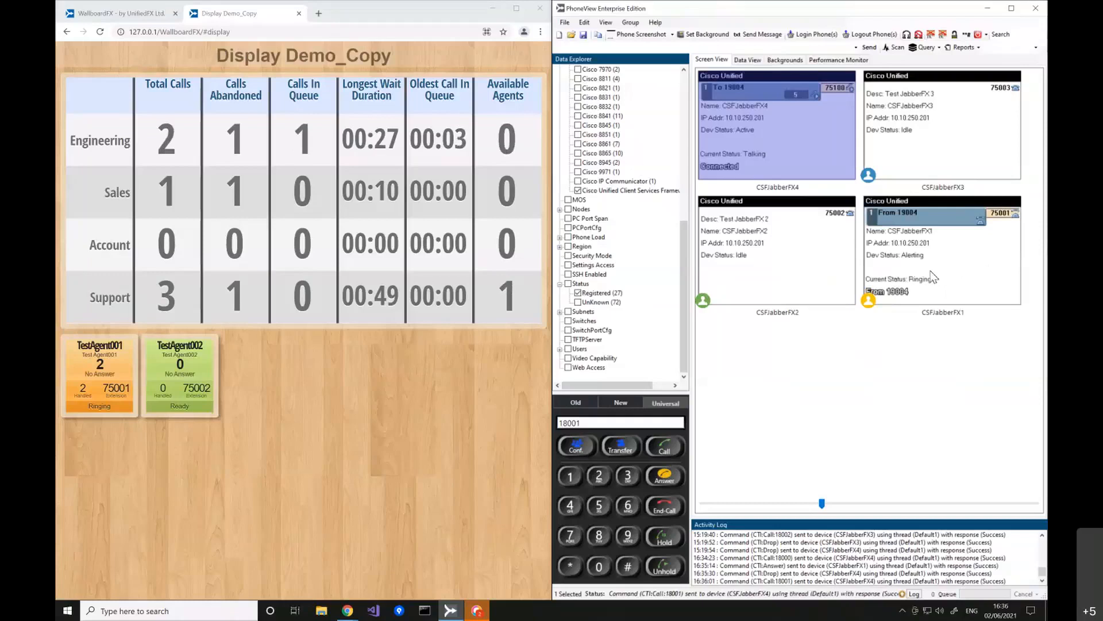
pyautogui.click(933, 278)
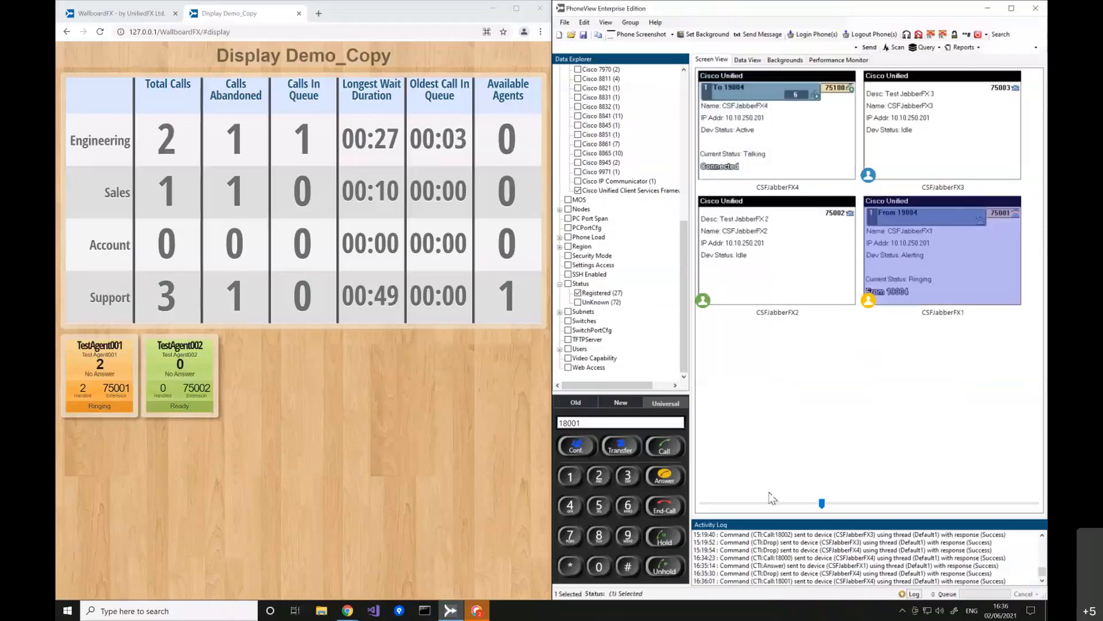
# Set the agent state of the ringing CSFJabberFX1 phone to NotReady
pyautogui.rightClick(937, 269)
pyautogui.moveTo(985, 395)
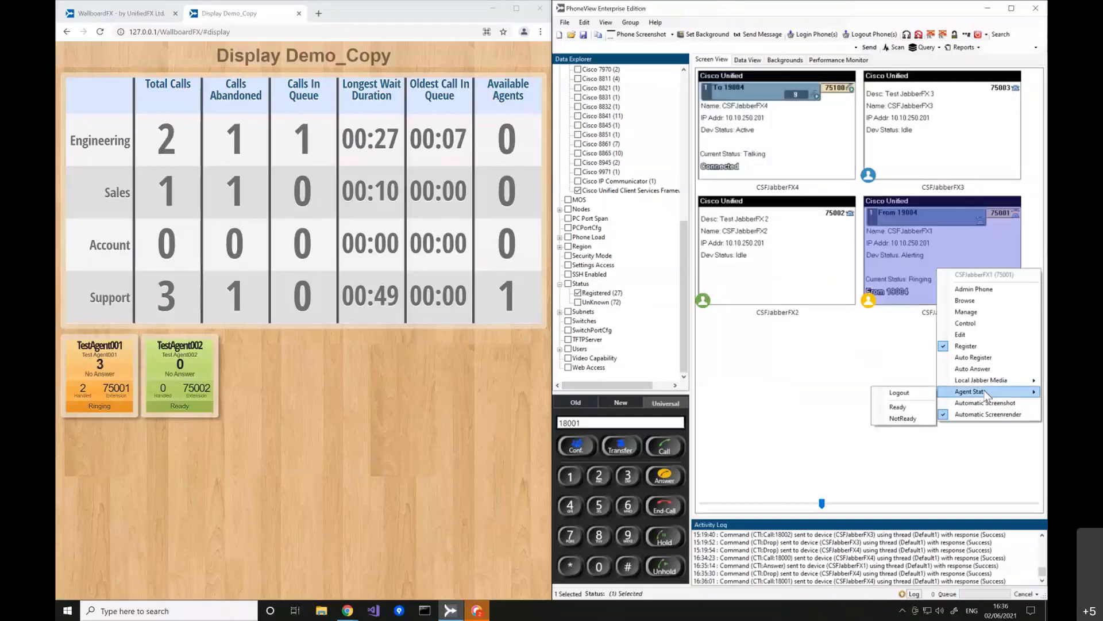
pyautogui.click(905, 418)
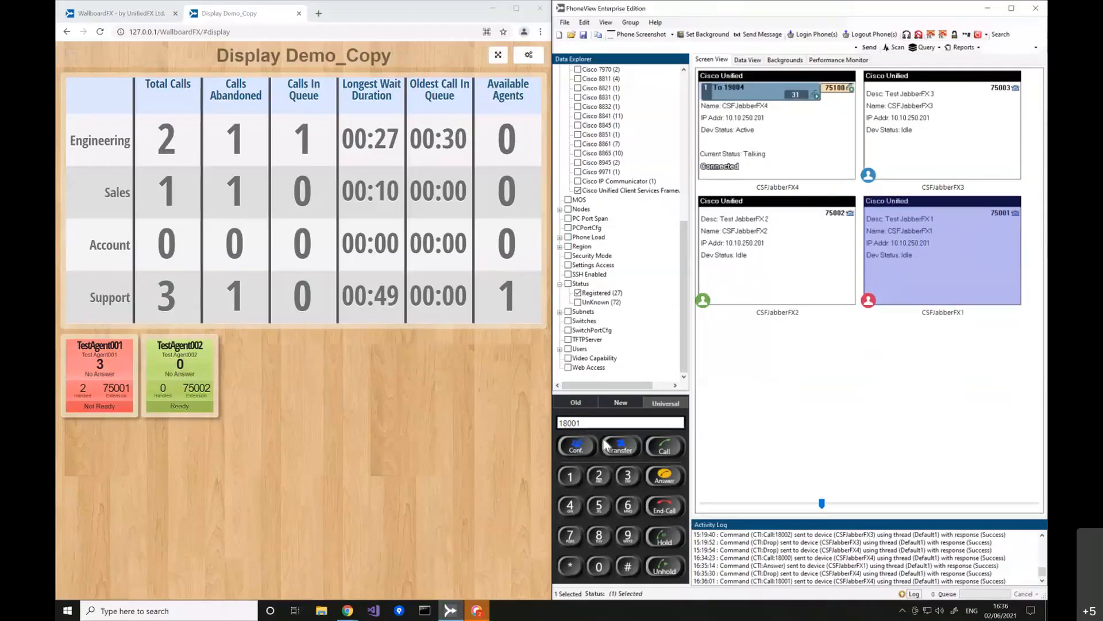
# End the active call on the CSFJabberFX4 phone and call the queue extension 18002 from it
pyautogui.click(807, 122)
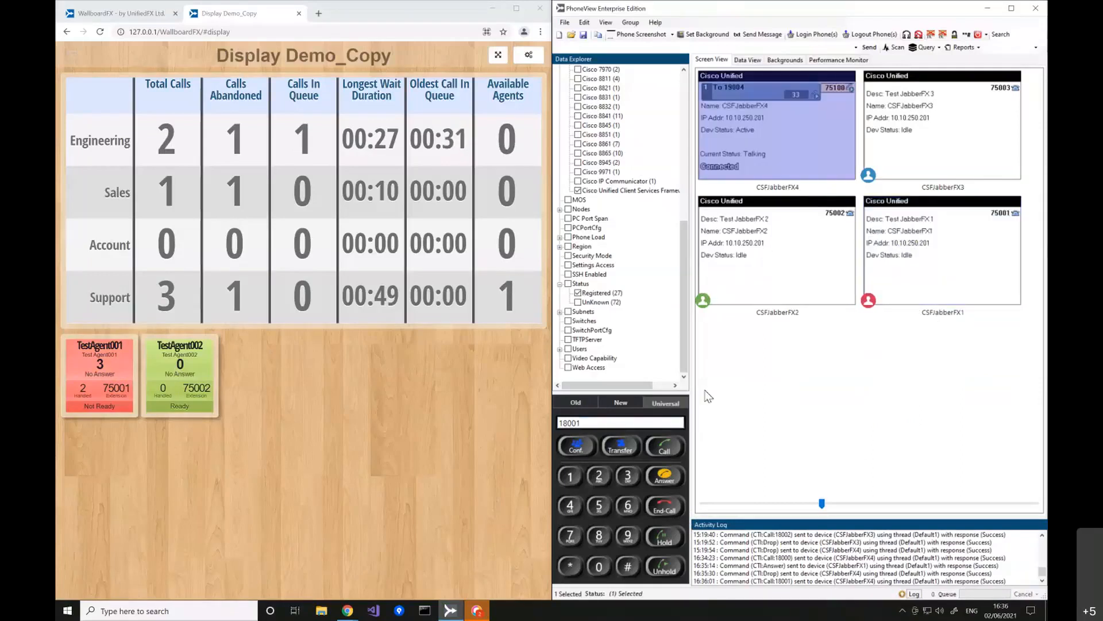
pyautogui.click(665, 507)
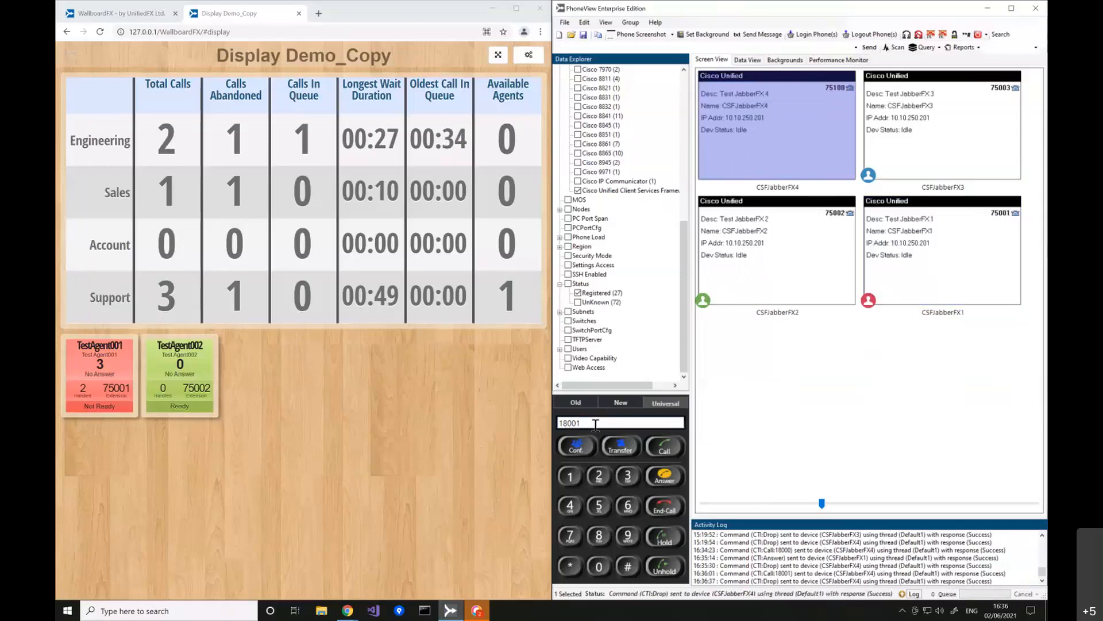
pyautogui.press('BackSpace')
pyautogui.write('2')
pyautogui.click(665, 448)
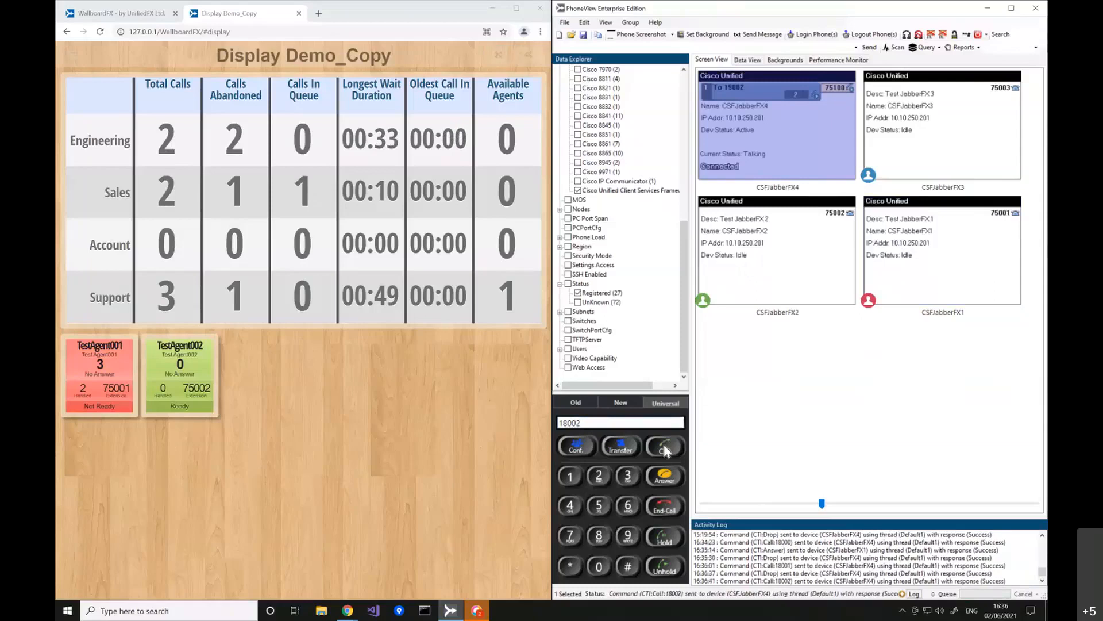
# End the 18002 call on the CSFJabberFX4 phone and call the queue extension 18000 instead
pyautogui.click(665, 507)
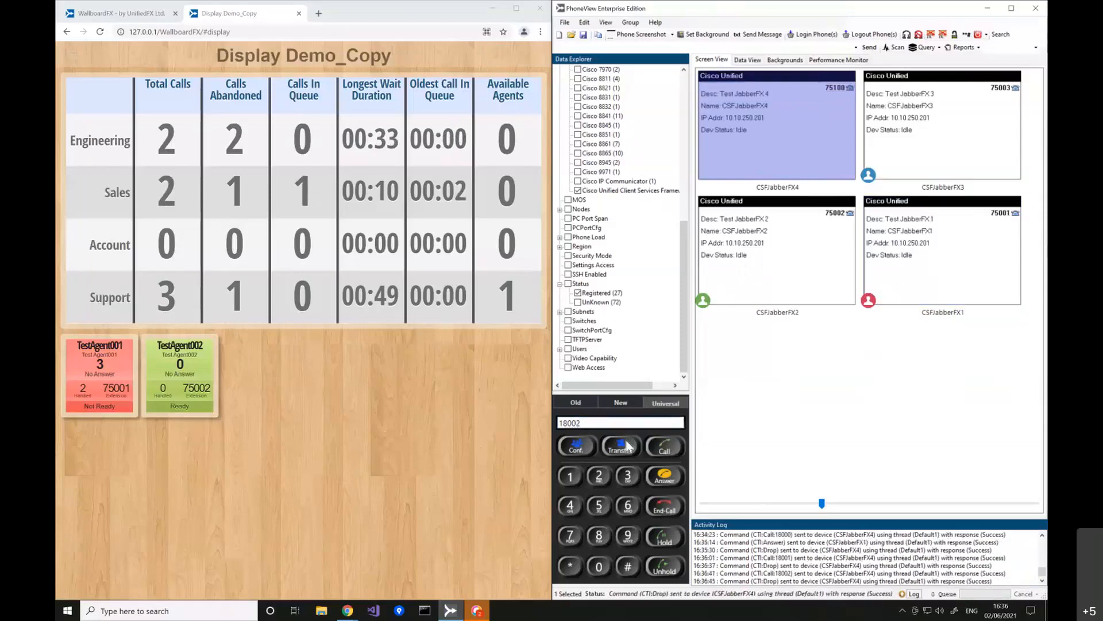
pyautogui.click(606, 423)
pyautogui.press('BackSpace')
pyautogui.write('0')
pyautogui.click(665, 447)
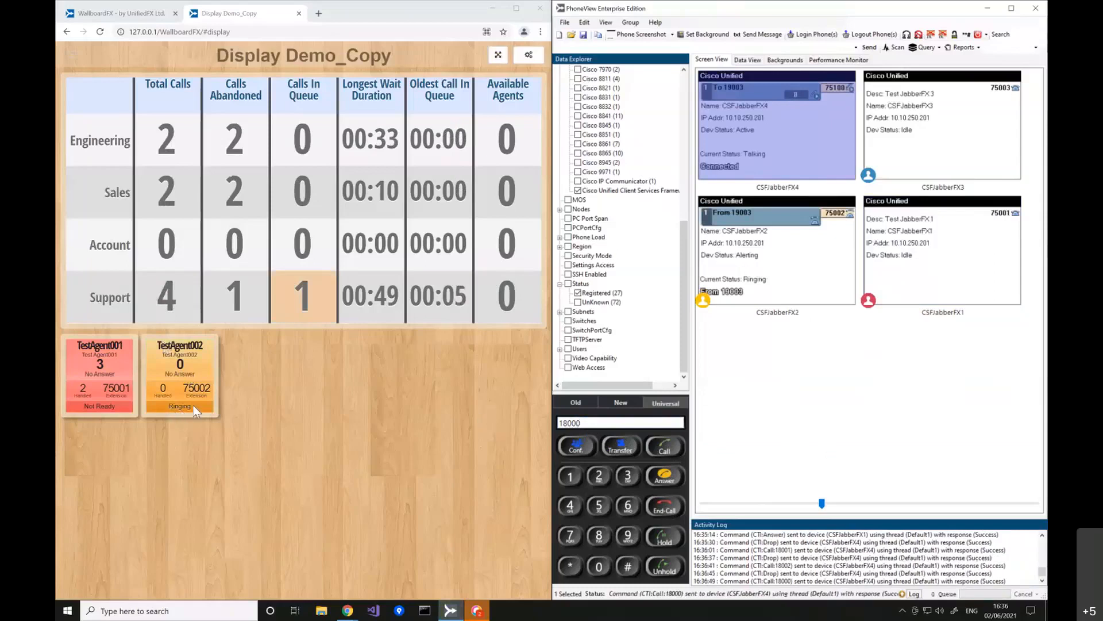
# Answer the queued call on the CSFJabberFX2 phone and end it from the CSFJabberFX4 phone
pyautogui.click(775, 259)
pyautogui.click(665, 476)
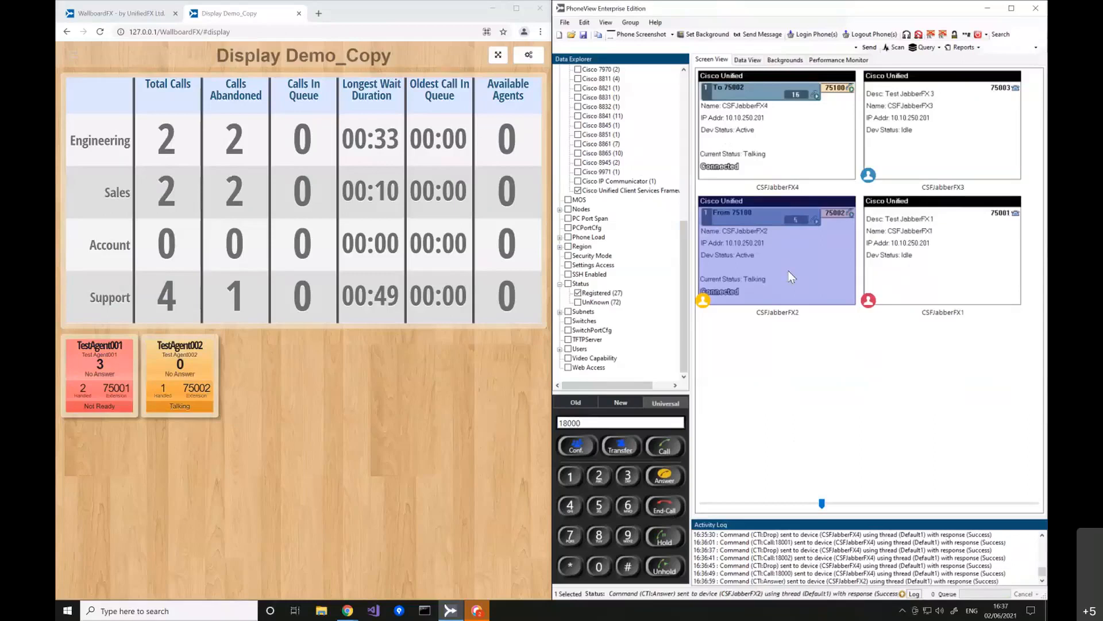
pyautogui.click(899, 375)
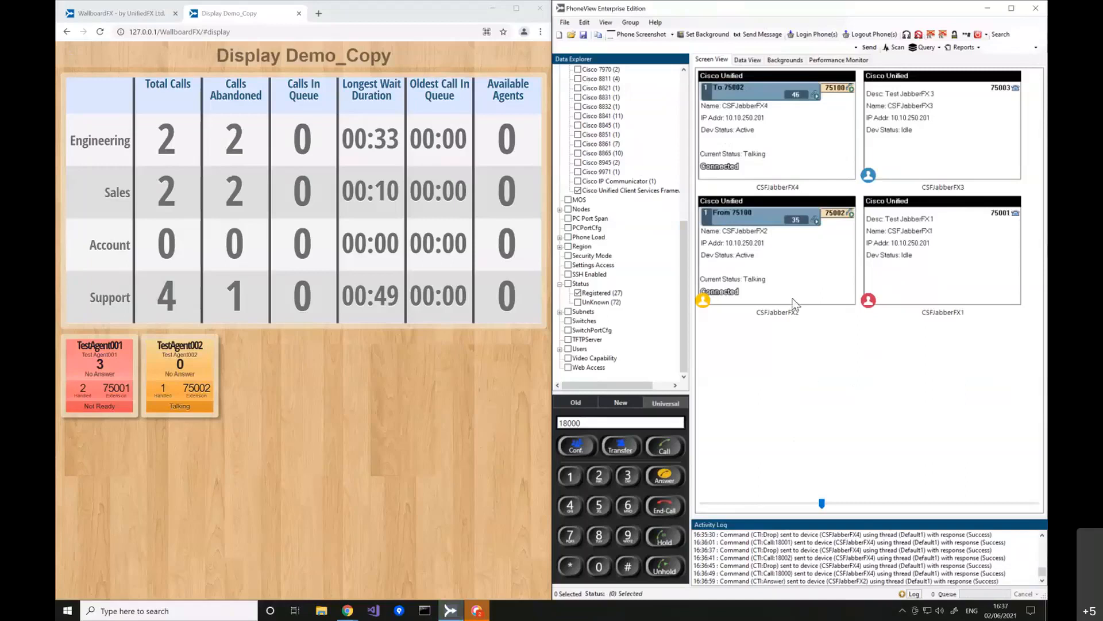
pyautogui.click(772, 138)
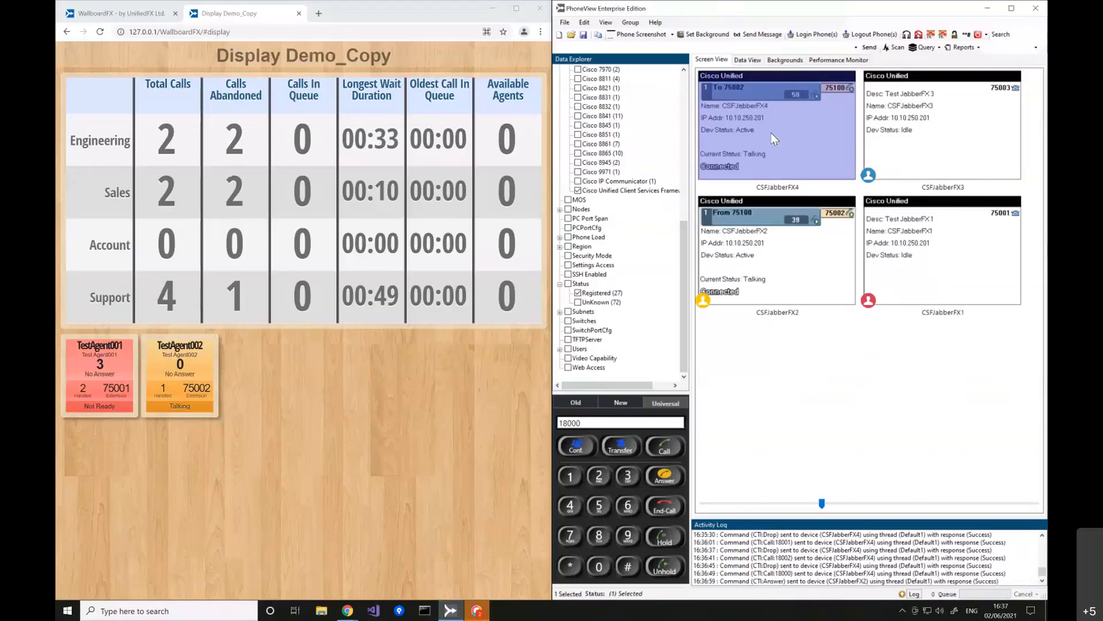
pyautogui.press('Escape')
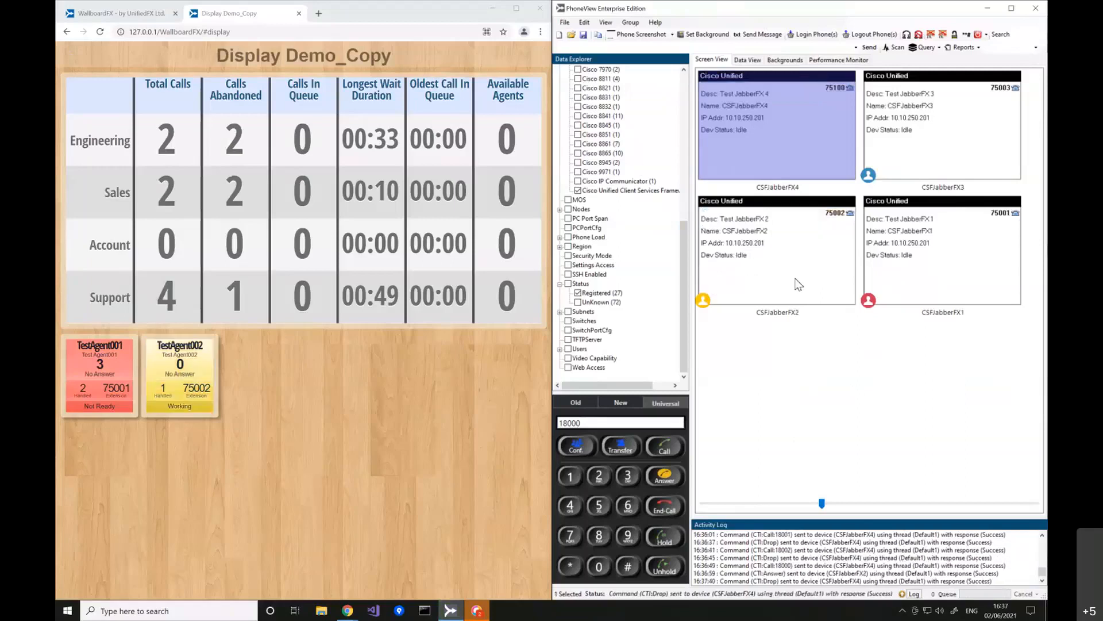
# Set the agent state of the CSFJabberFX2 phone to NotReady
pyautogui.rightClick(767, 231)
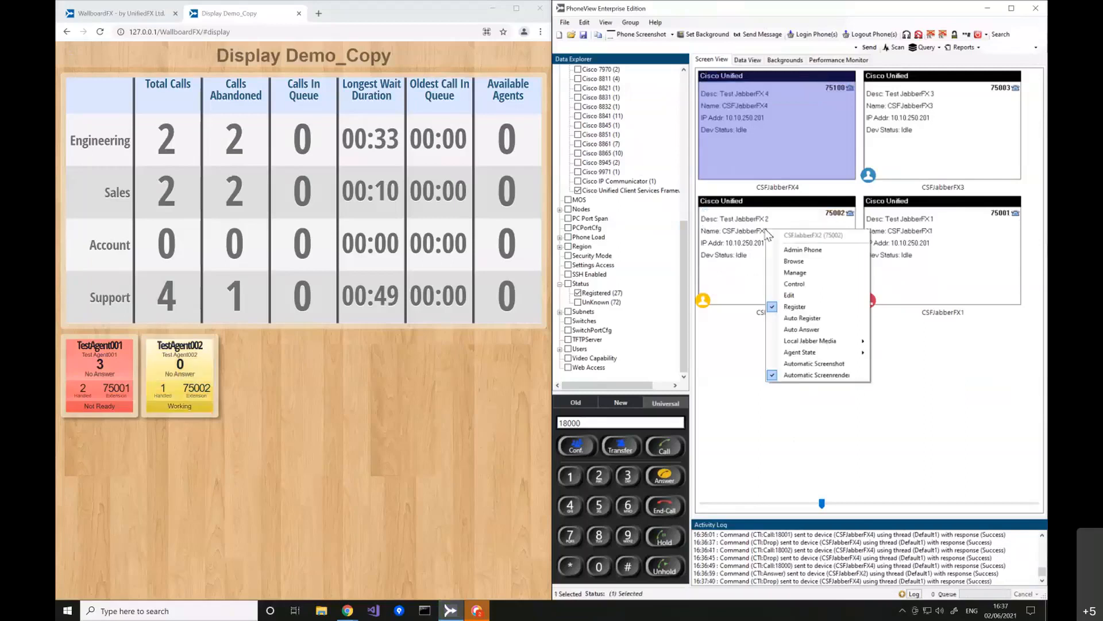
pyautogui.moveTo(847, 354)
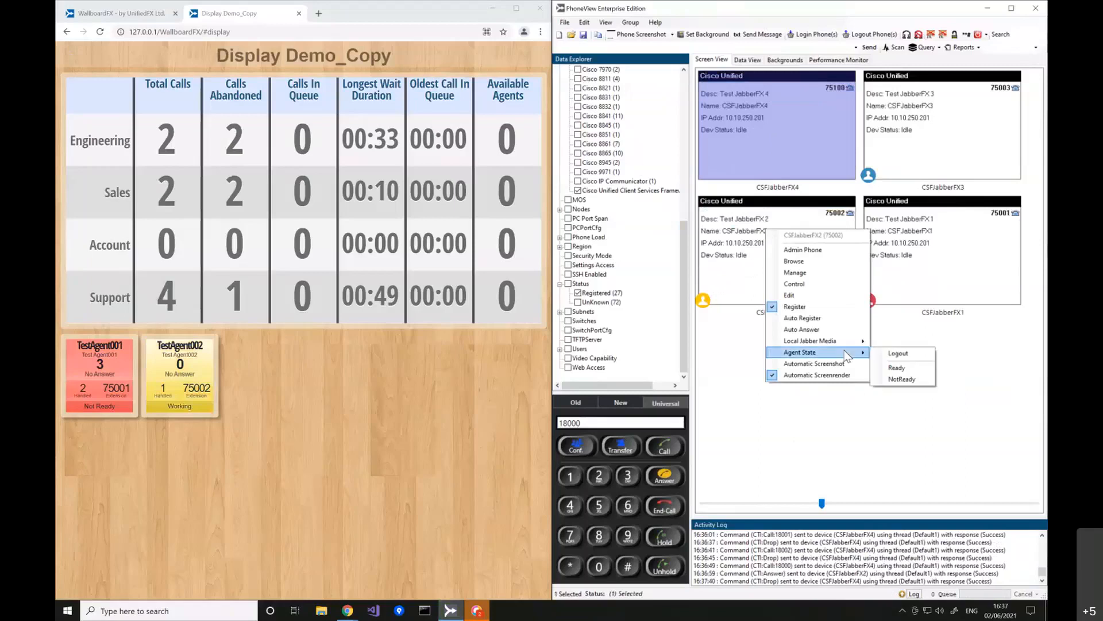
pyautogui.click(903, 377)
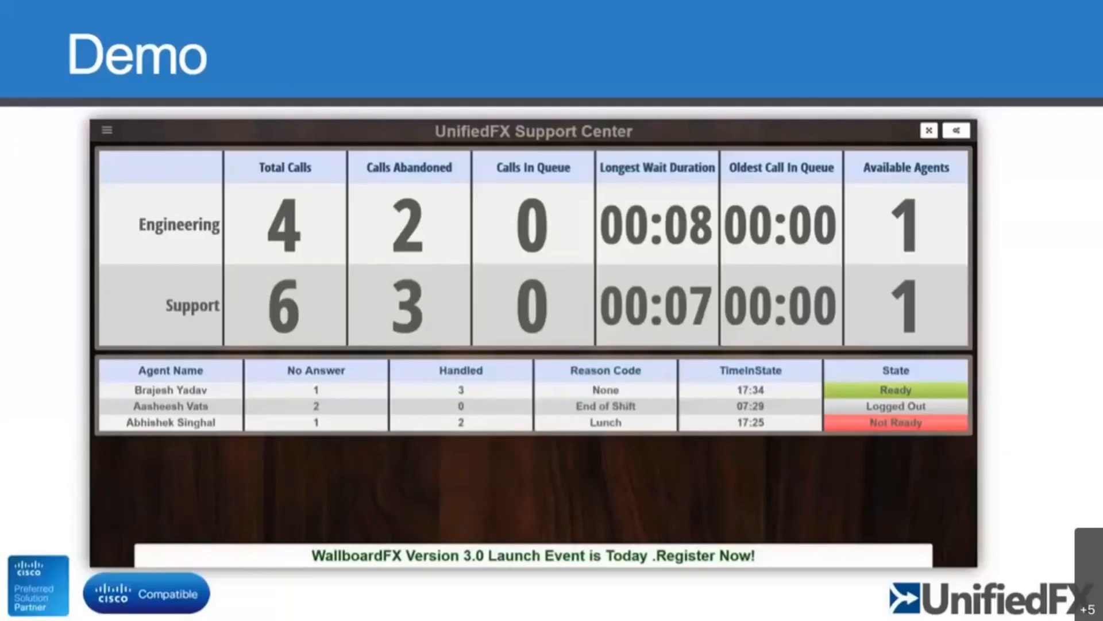
pyautogui.press('Right')
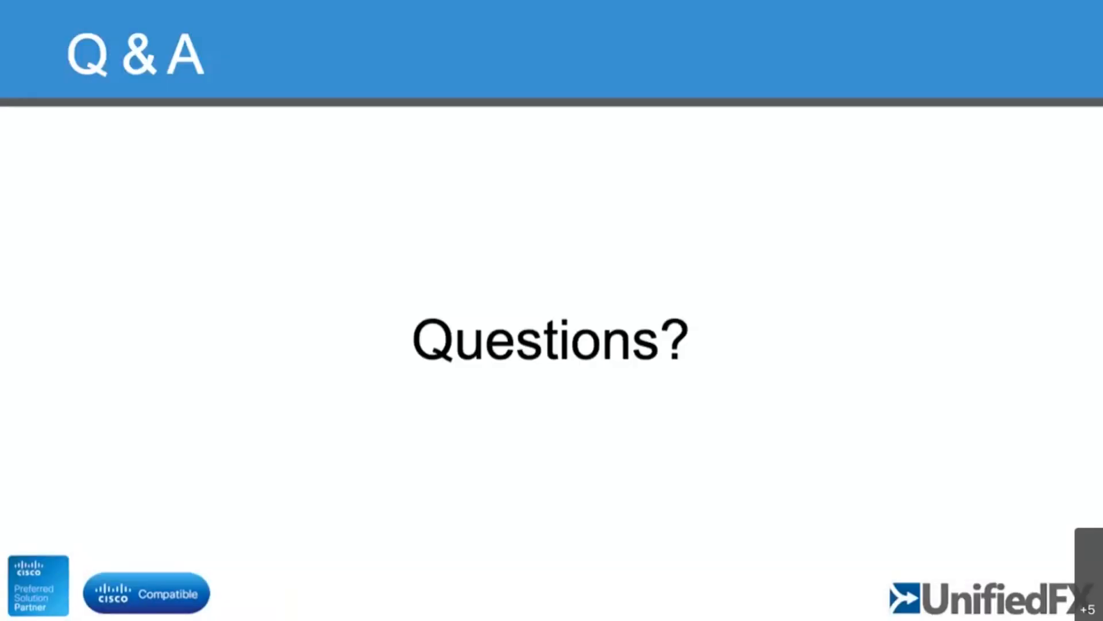